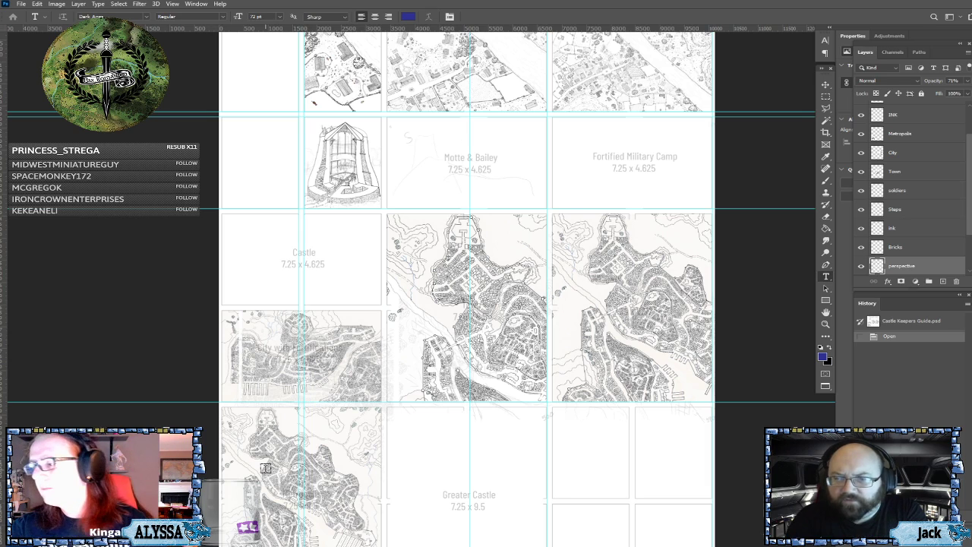
Step: Prepare the Brush with the default black foreground colour and add a new layer above the tower's ink layer
left_click(820, 347)
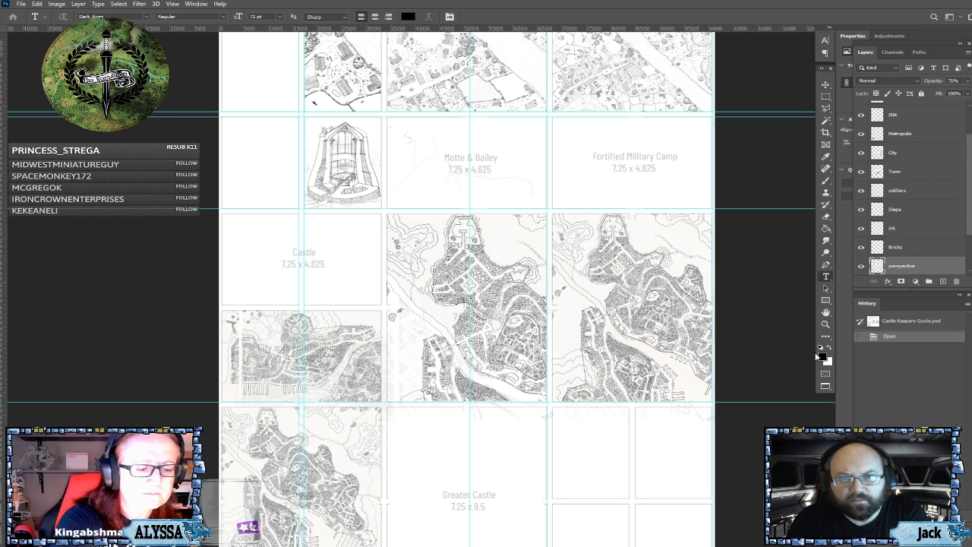
left_click(824, 182)
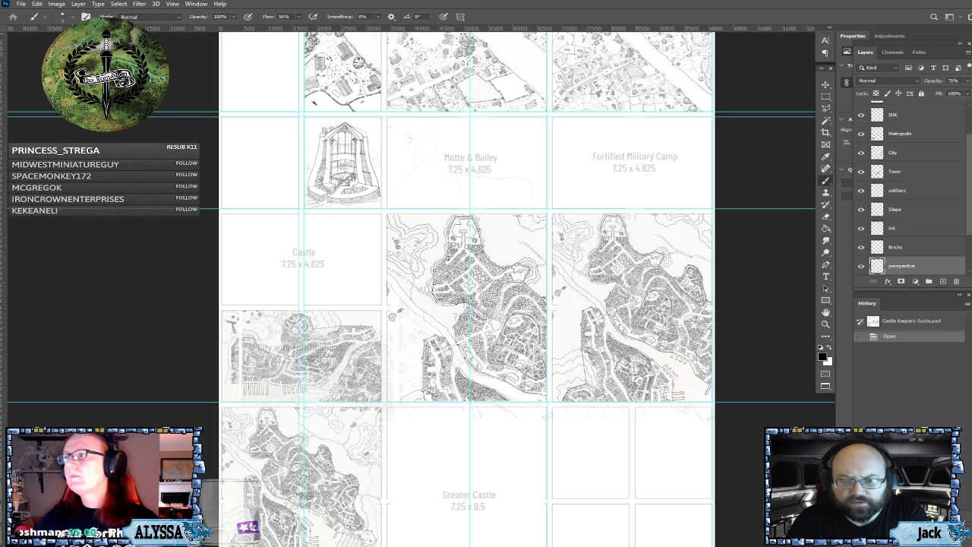
scroll(241, 319, "up", 3)
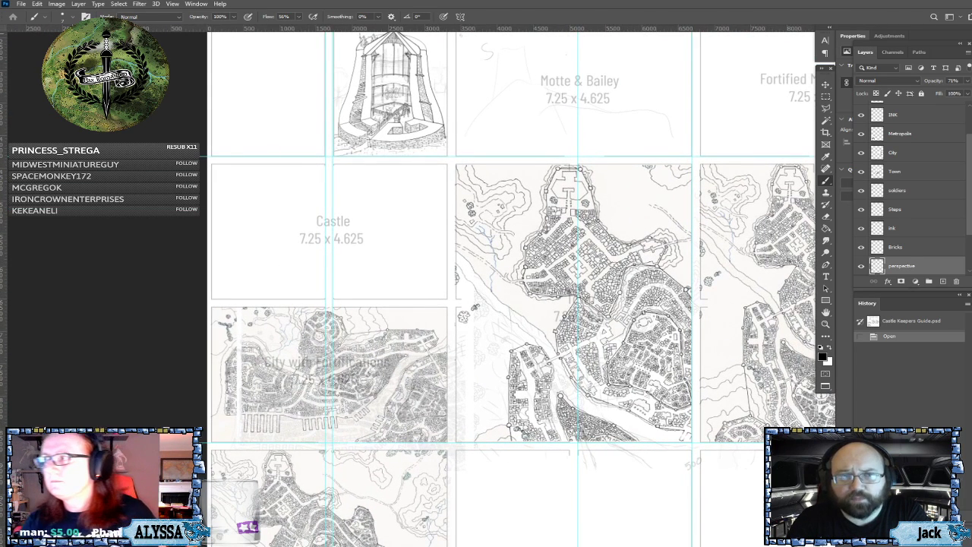
left_click_drag(381, 98, 469, 314)
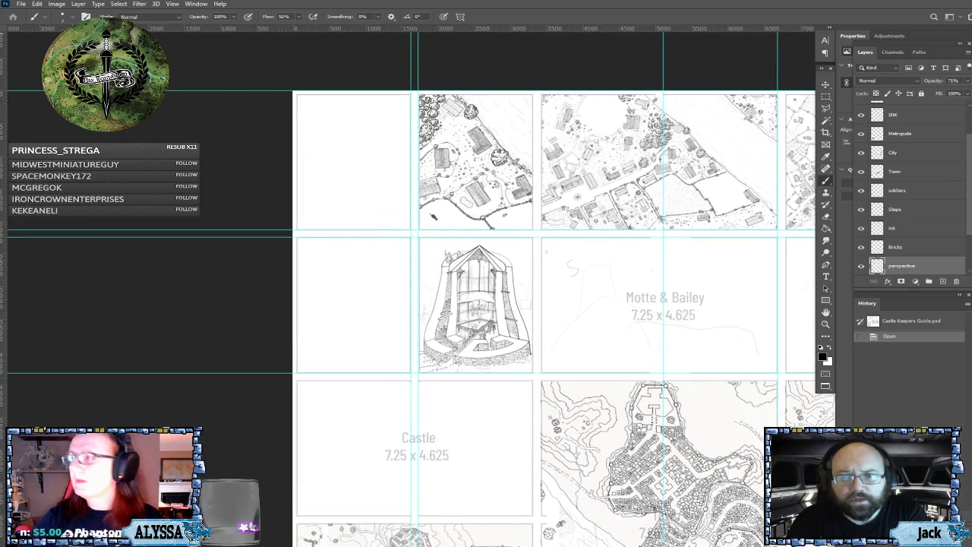
scroll(469, 314, "up", 4)
scroll(369, 351, "up", 1)
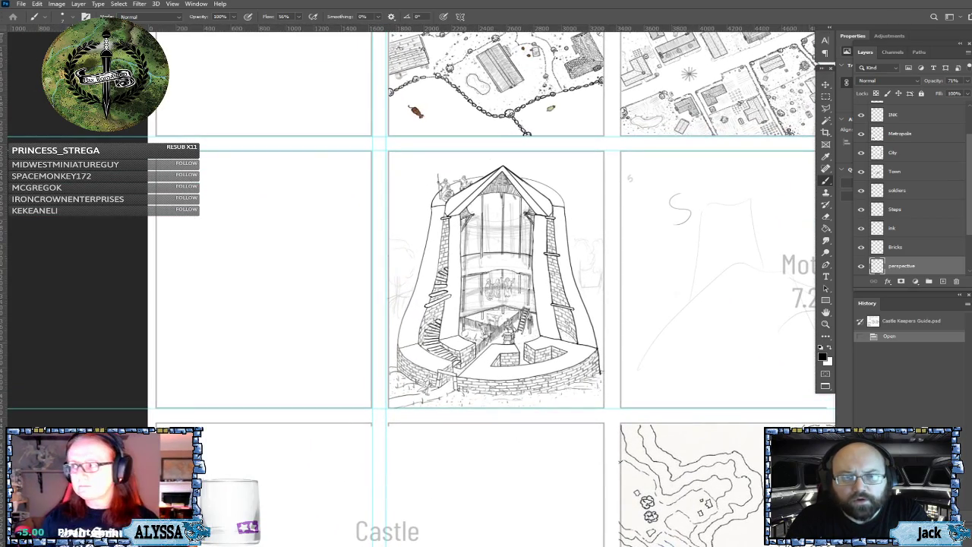
scroll(566, 274, "up", 3)
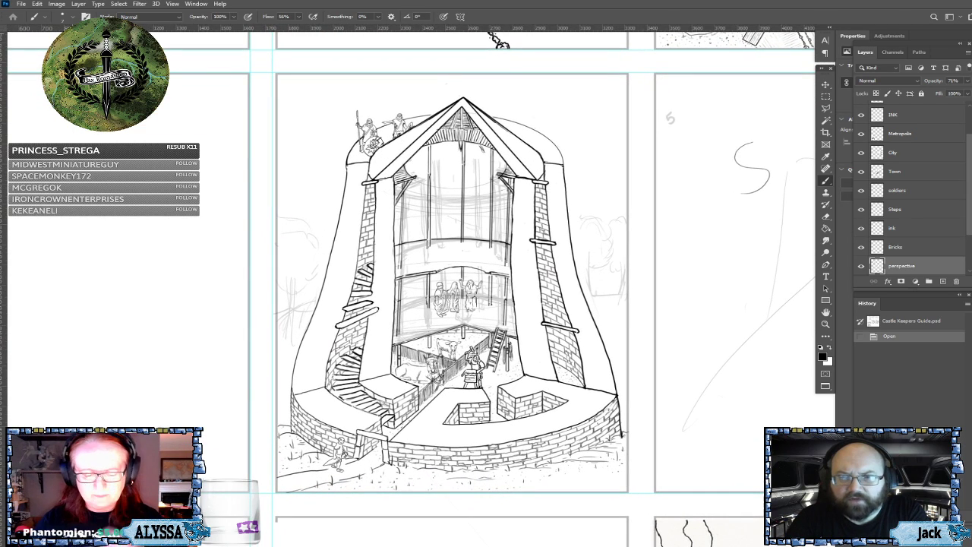
left_click_drag(433, 375, 436, 393)
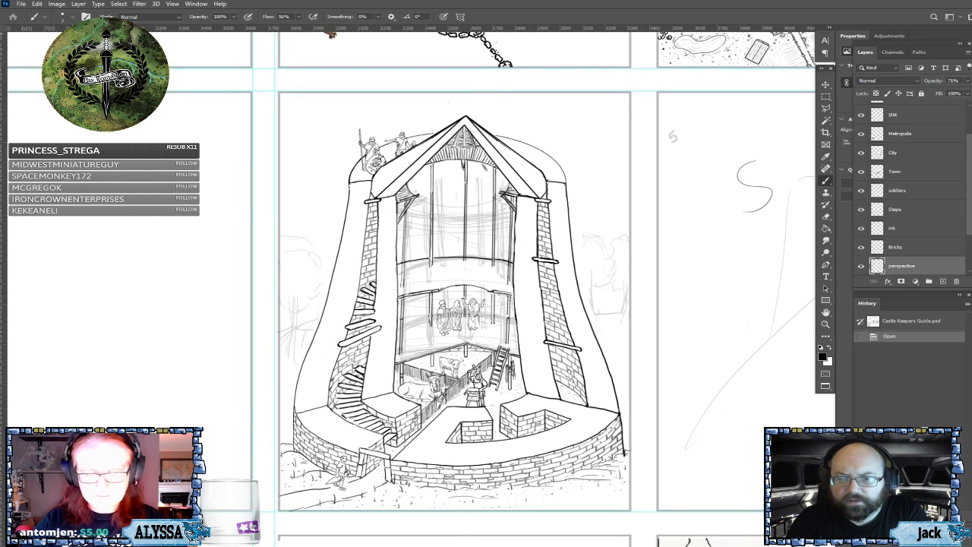
scroll(430, 303, "up", 4)
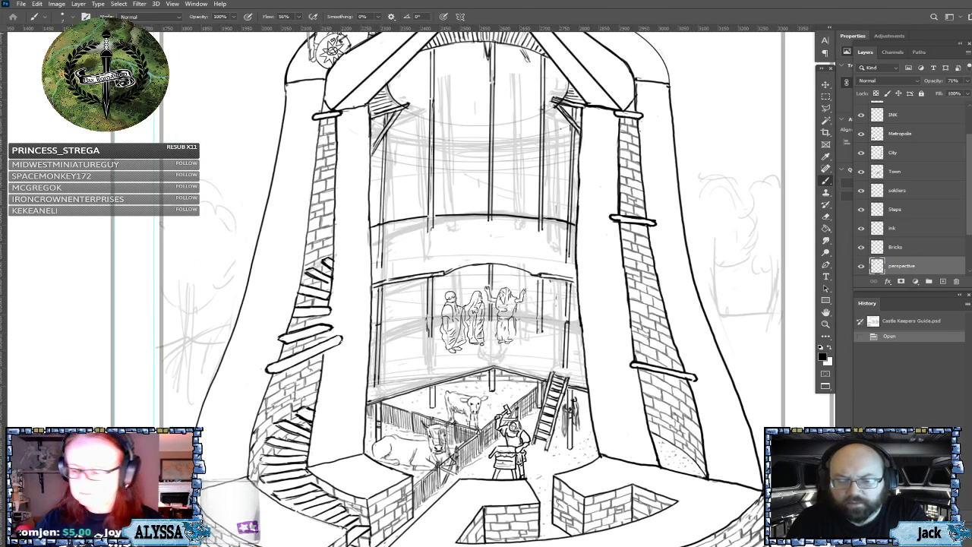
left_click(901, 229)
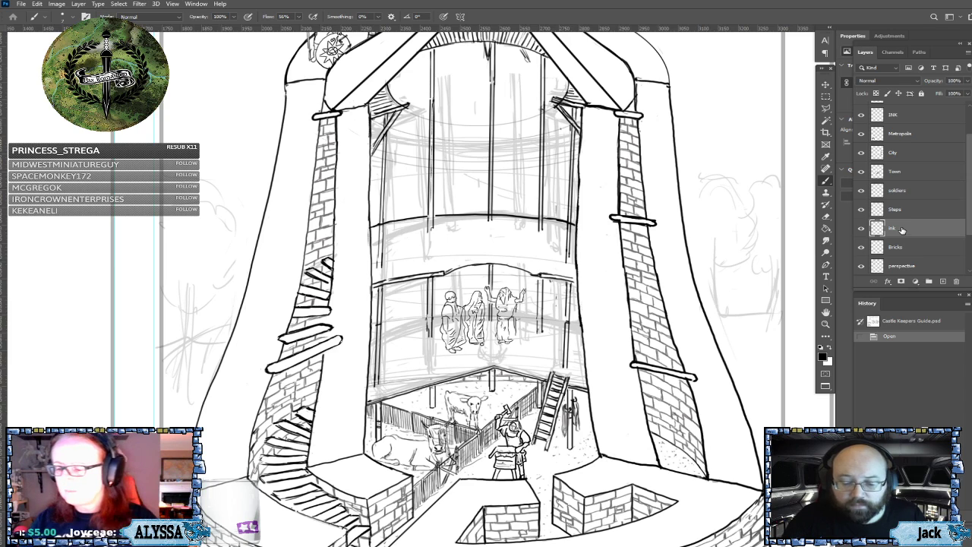
left_click(942, 281)
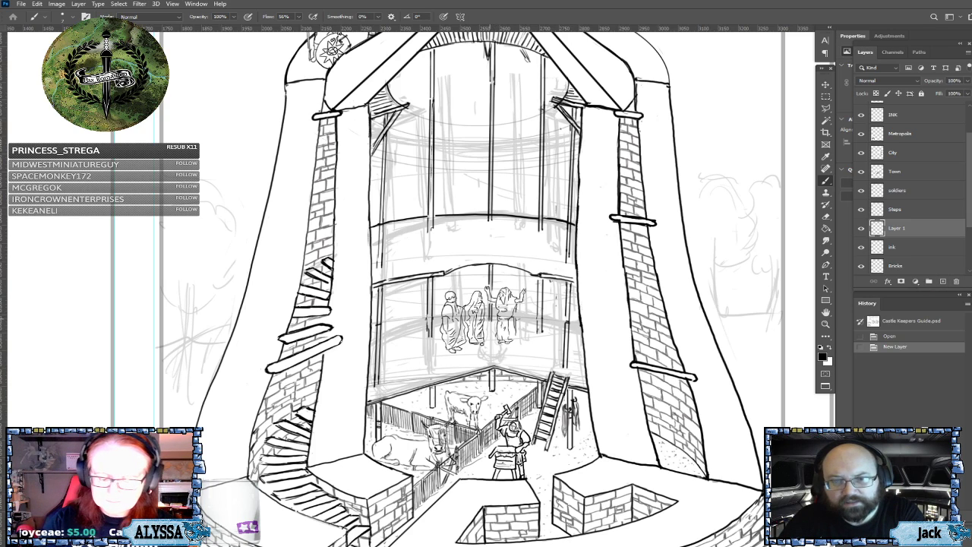
Step: Draw a small campfire with flames and logs on the new layer, at the feet of the three robed figures
left_click(490, 328)
left_click_drag(488, 328, 484, 353)
left_click(481, 353)
left_click(484, 357)
left_click(481, 357)
left_click(479, 357)
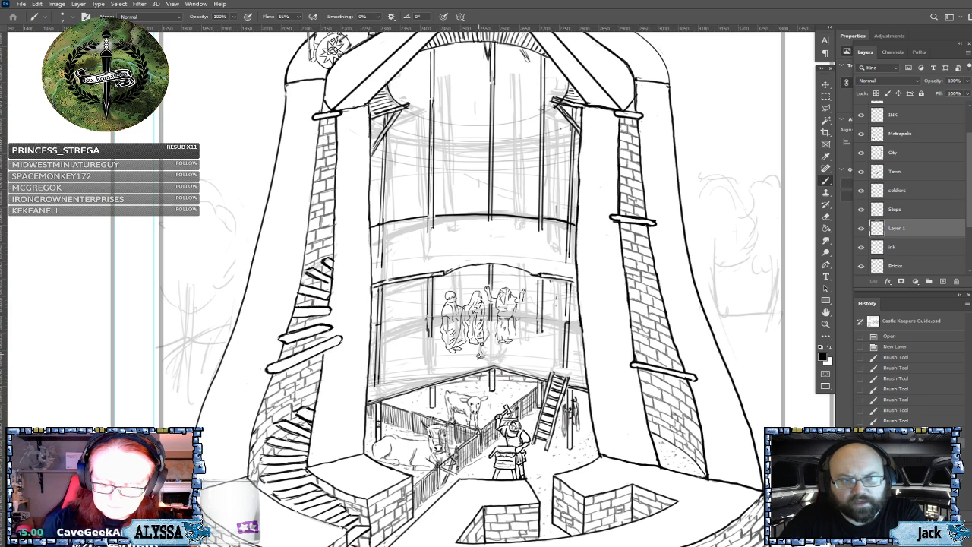
left_click(481, 354)
left_click(487, 357)
left_click(494, 358)
left_click(497, 358)
left_click(491, 357)
left_click(492, 358)
left_click(492, 359)
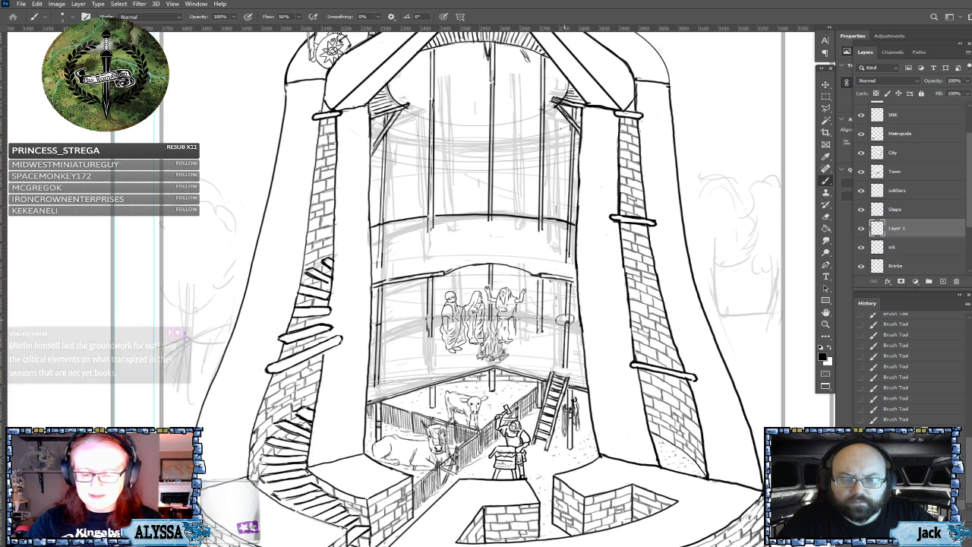
Step: On the ink layer, ink the lower ends of the two outer posts on the tower's middle floor
key("alt+bracketleft")
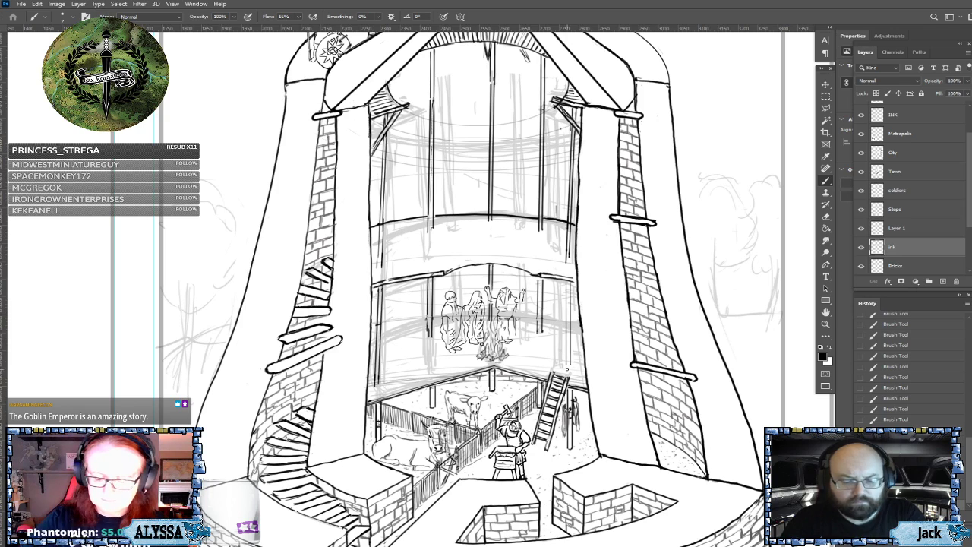
left_click(569, 369)
left_click(567, 368)
left_click(565, 368)
left_click(562, 367)
left_click(561, 367)
left_click(559, 366)
left_click(378, 382)
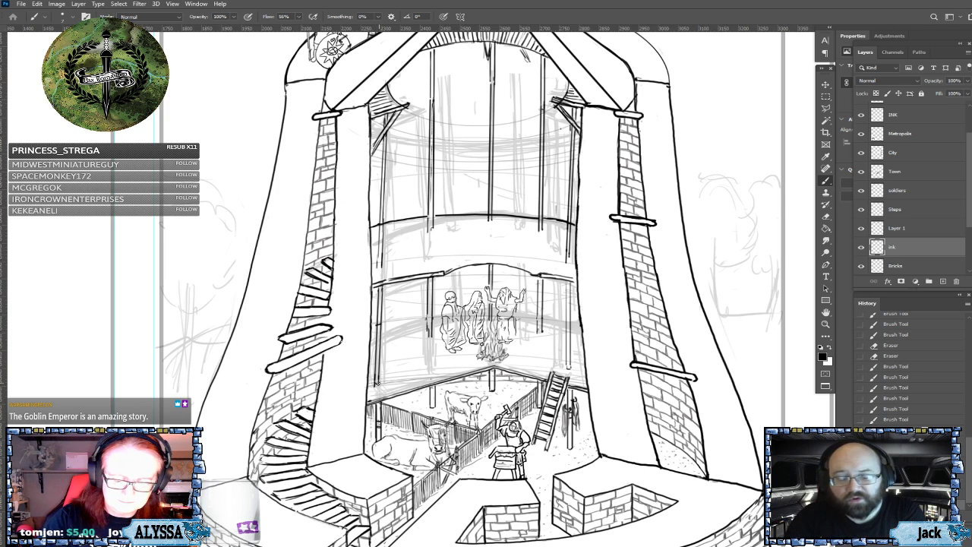
left_click(380, 382)
left_click(374, 383)
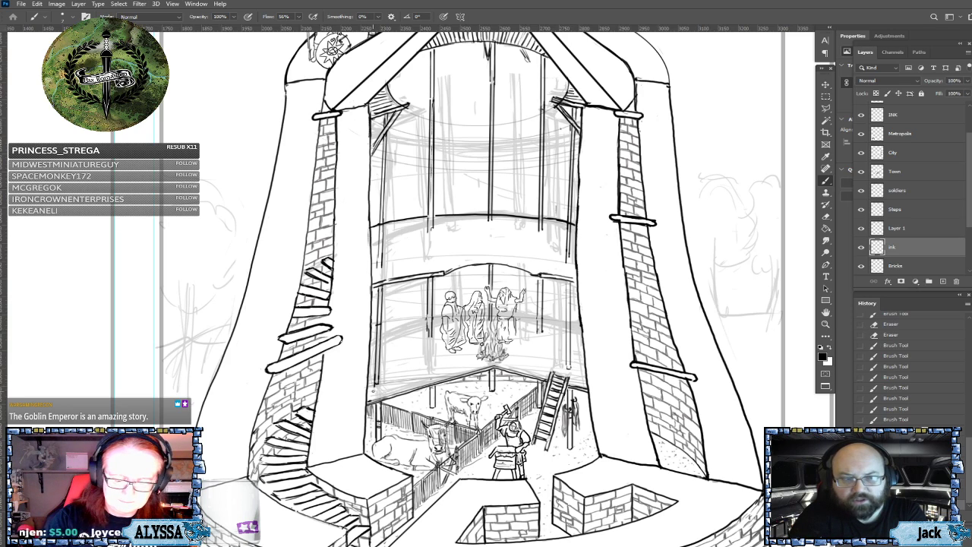
left_click(374, 388)
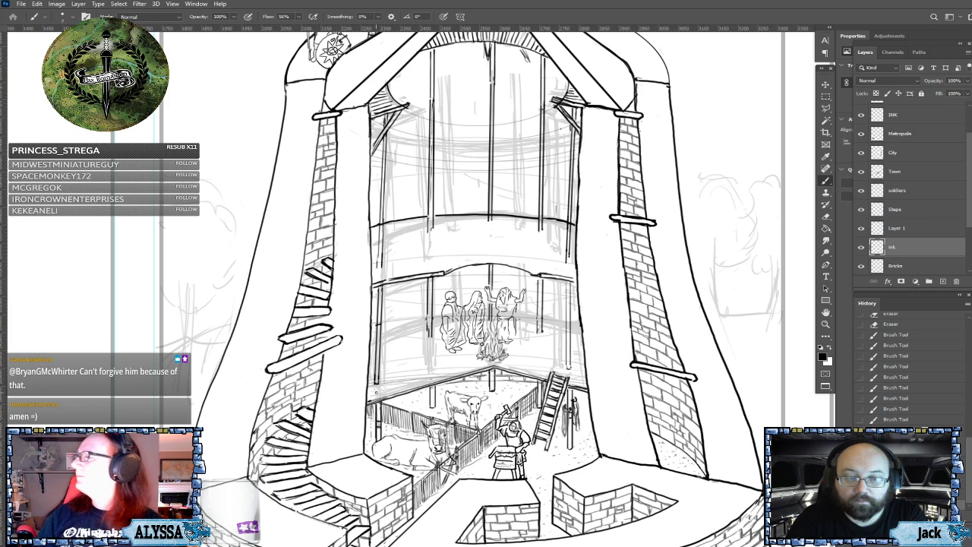
Step: Finish the base of the right inner post and ink a small hook-like detail on the left inner post
scroll(392, 364, "up", 1)
scroll(486, 304, "up", 3)
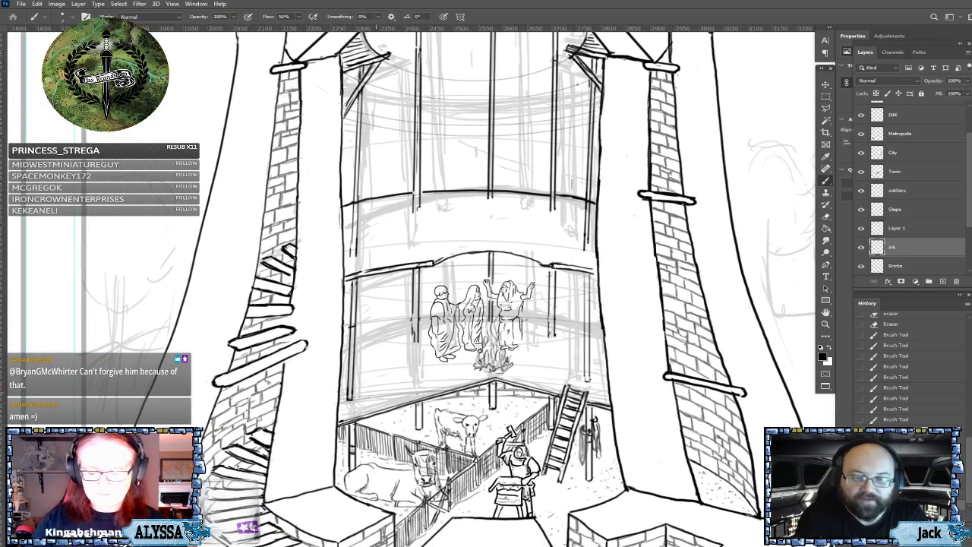
left_click(552, 337)
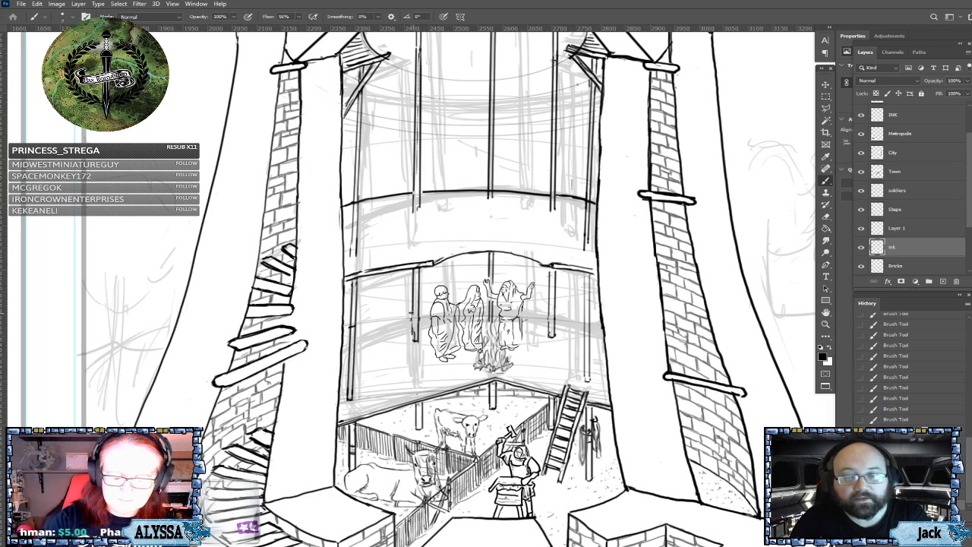
left_click_drag(407, 313, 413, 314)
left_click_drag(409, 309, 410, 315)
left_click_drag(404, 308, 413, 320)
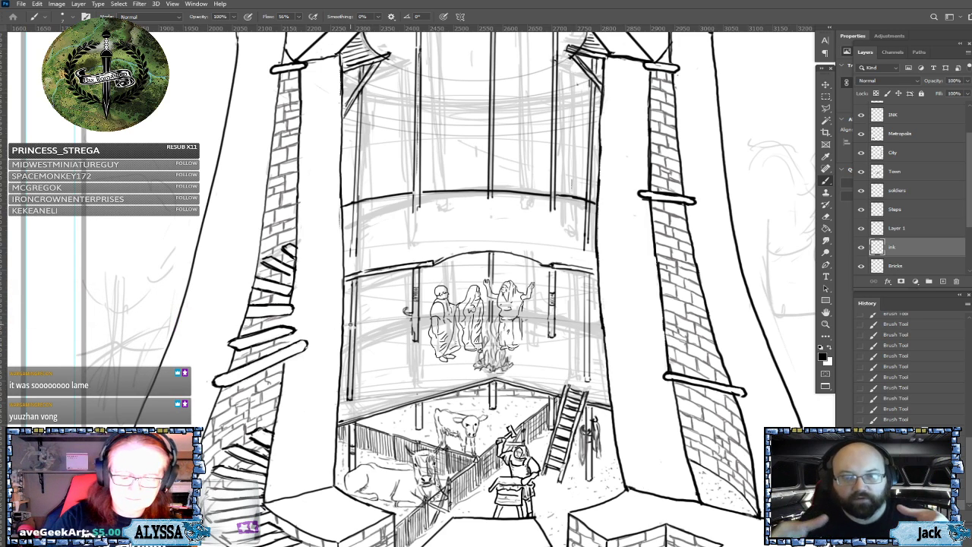
Step: Erase part of the far-left post's outline and ink a slender object standing against that post
left_click_drag(351, 320, 354, 334)
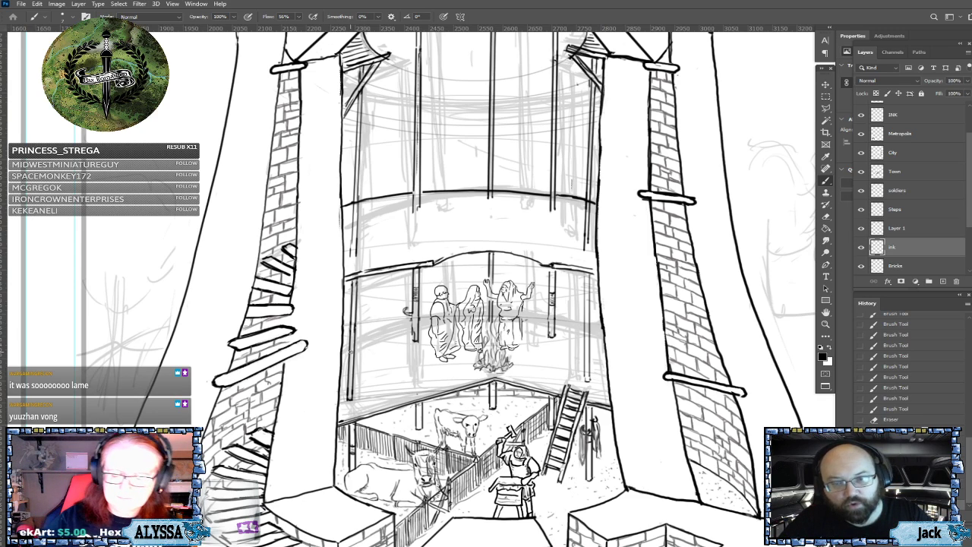
left_click_drag(353, 308, 357, 307)
left_click_drag(353, 306, 358, 306)
left_click_drag(353, 306, 358, 305)
left_click_drag(355, 307, 358, 307)
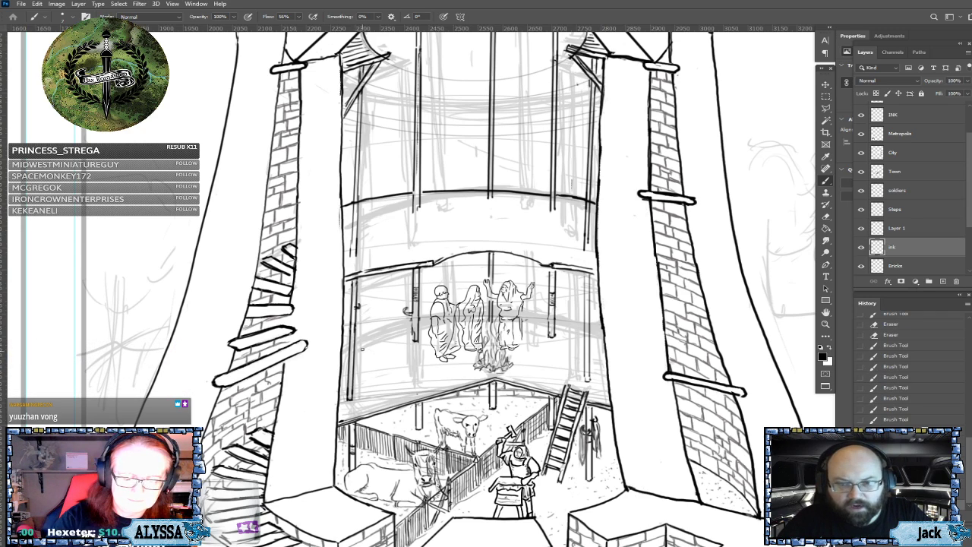
left_click_drag(353, 343, 356, 343)
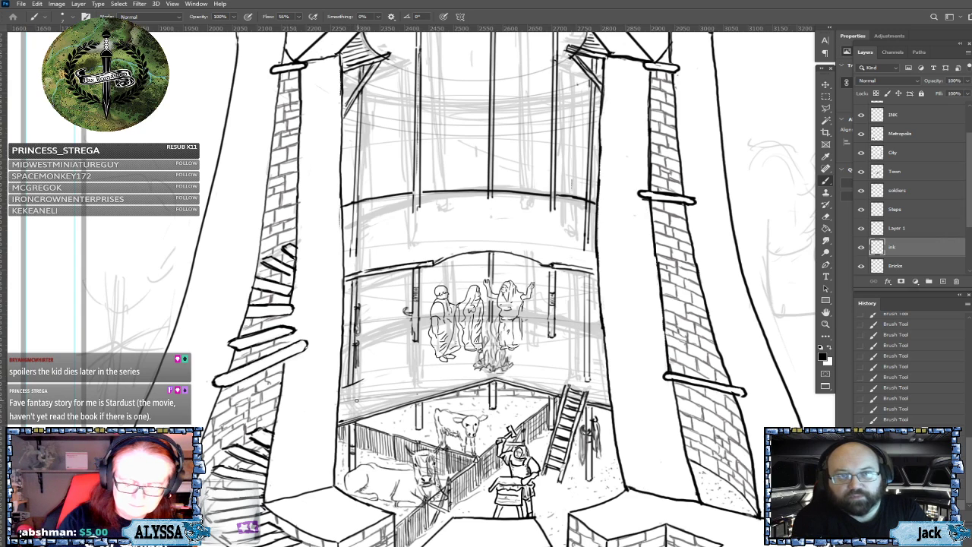
Step: Try inking a wooden chest in perspective at the left edge of the middle floor
mouse_move(363, 379)
left_mouse_down()
mouse_move(387, 392)
mouse_move(357, 410)
mouse_move(343, 391)
left_mouse_up()
mouse_move(344, 390)
left_mouse_down()
mouse_move(356, 410)
mouse_move(385, 401)
left_mouse_up()
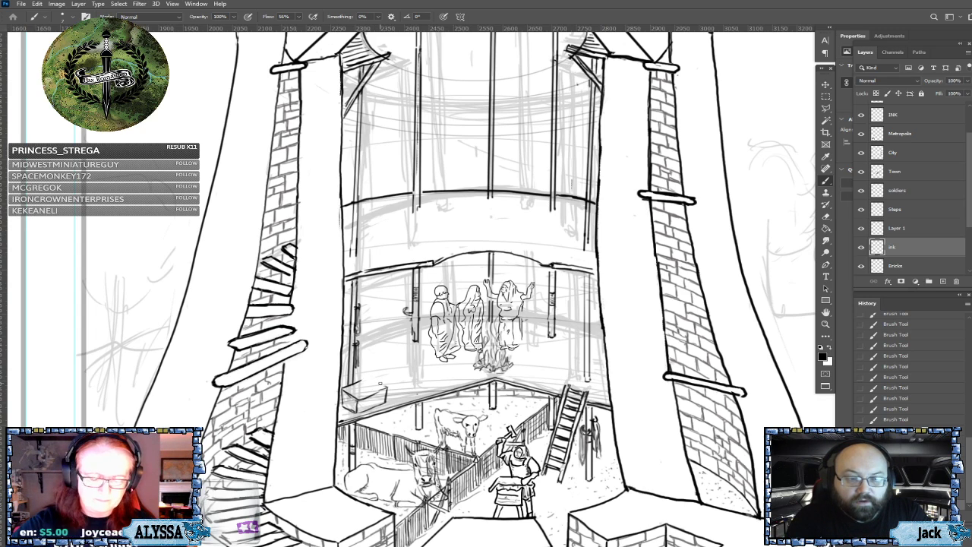
left_click_drag(367, 379, 380, 384)
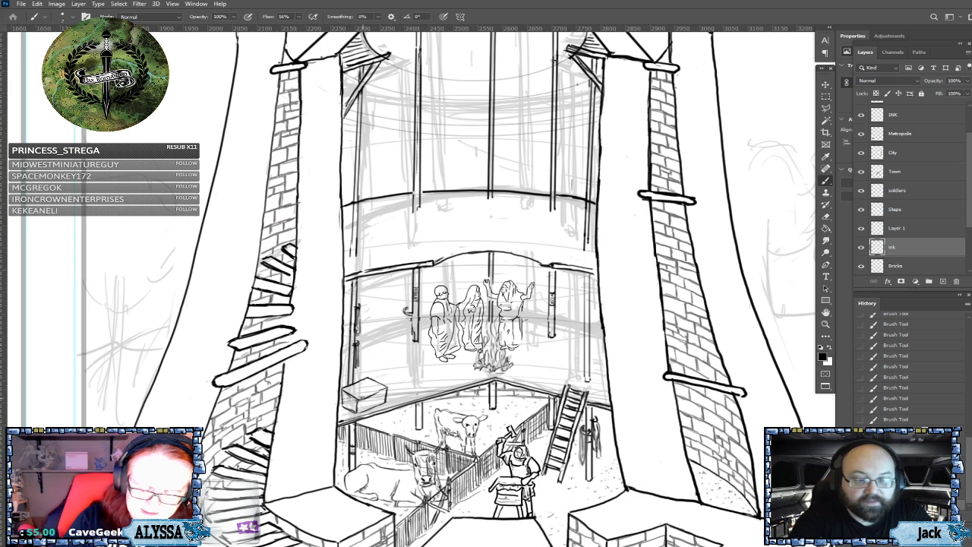
mouse_move(363, 399)
left_mouse_down()
mouse_move(384, 388)
mouse_move(352, 386)
mouse_move(359, 399)
mouse_move(360, 382)
left_mouse_up()
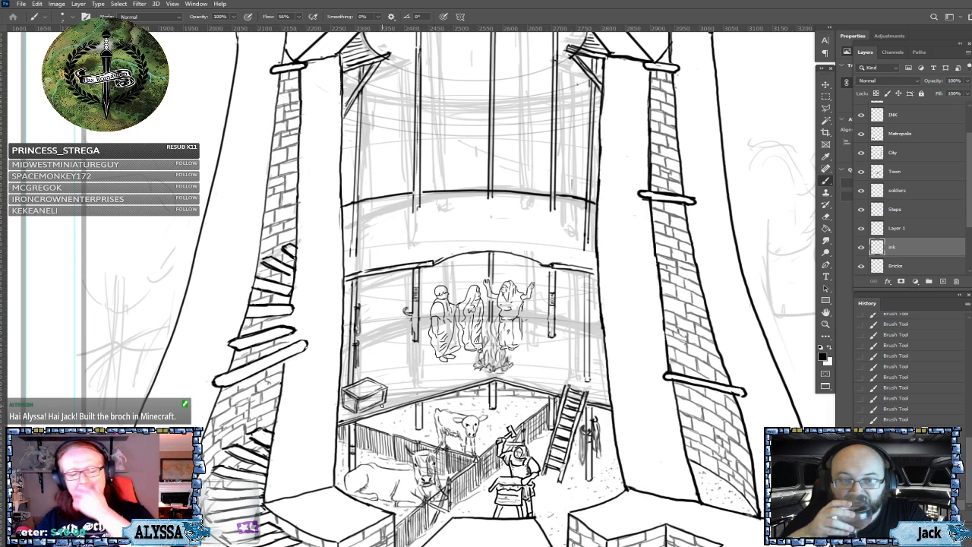
mouse_move(383, 381)
left_mouse_down()
mouse_move(350, 394)
mouse_move(351, 409)
mouse_move(384, 399)
mouse_move(372, 392)
left_mouse_up()
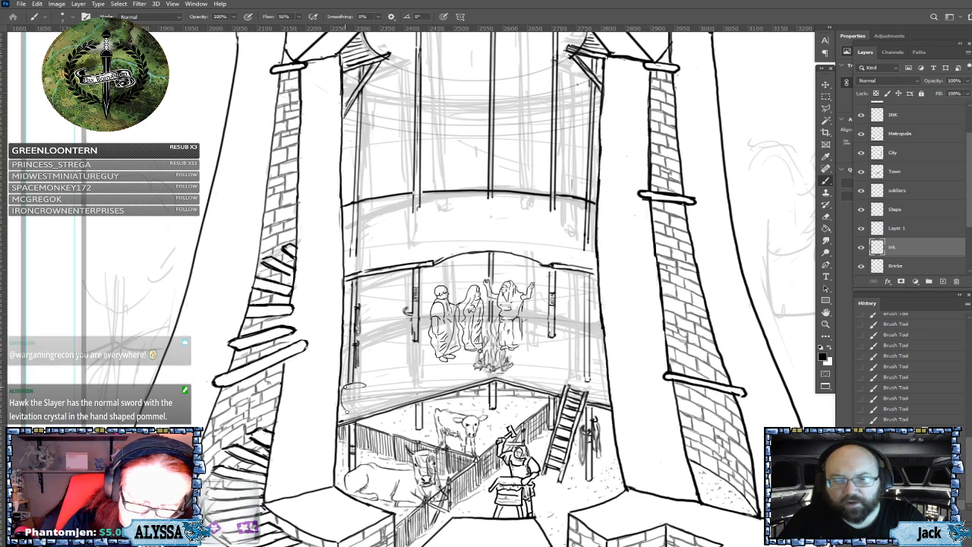
Step: Try a barrel at the middle floor's left edge, erasing overlapping lines and inking its rounded sides and hoops
key("e")
left_click(355, 387)
left_click_drag(355, 391, 355, 402)
left_click(354, 396)
key("b")
left_click(346, 407)
left_click(373, 401)
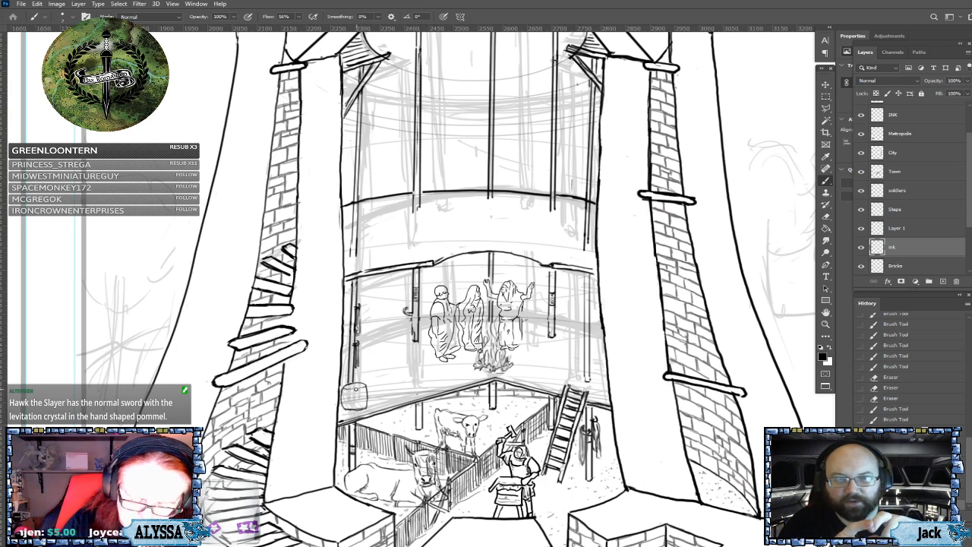
left_click(343, 396)
left_click(358, 398)
left_click(349, 401)
left_click(356, 391)
left_click(350, 393)
left_click(354, 398)
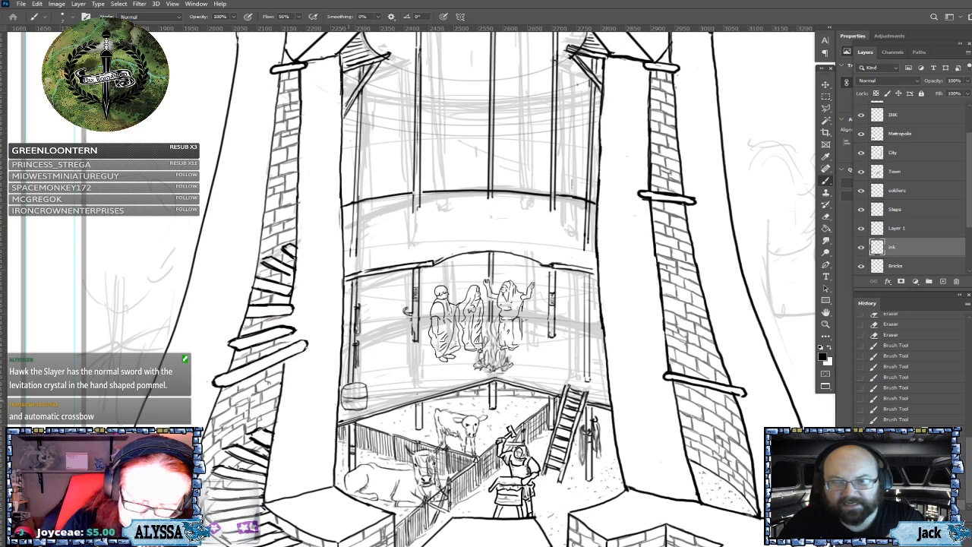
left_click(349, 395)
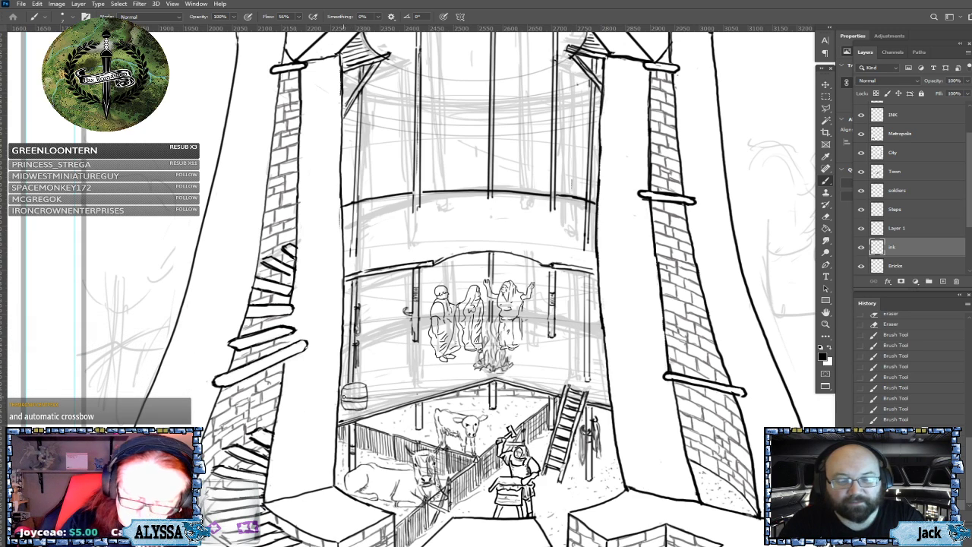
mouse_move(341, 396)
left_mouse_down()
mouse_move(337, 407)
mouse_move(366, 390)
mouse_move(349, 394)
left_mouse_up()
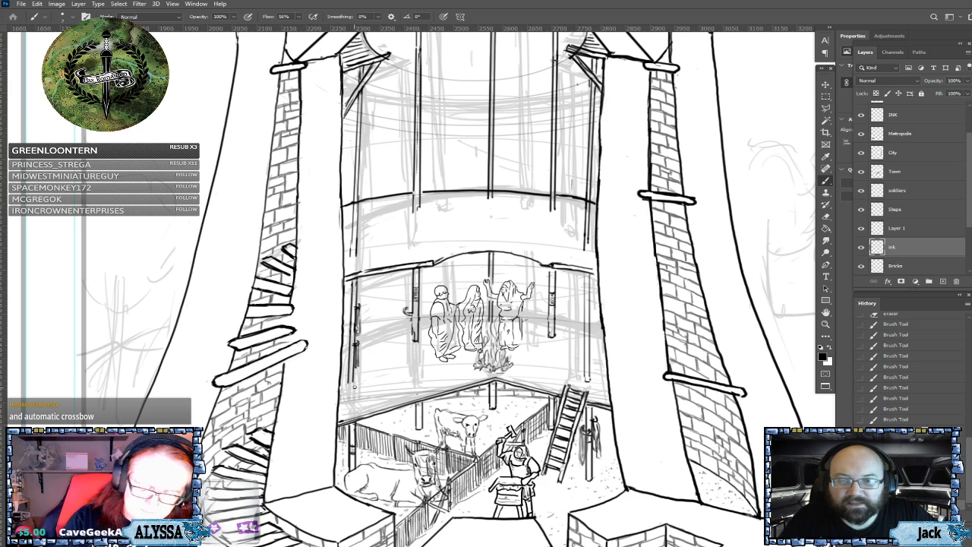
Step: Ink an open wooden tub with an oval rim and banded sides at the left edge of the middle floor
mouse_move(354, 386)
left_mouse_down()
mouse_move(368, 388)
mouse_move(353, 387)
left_mouse_up()
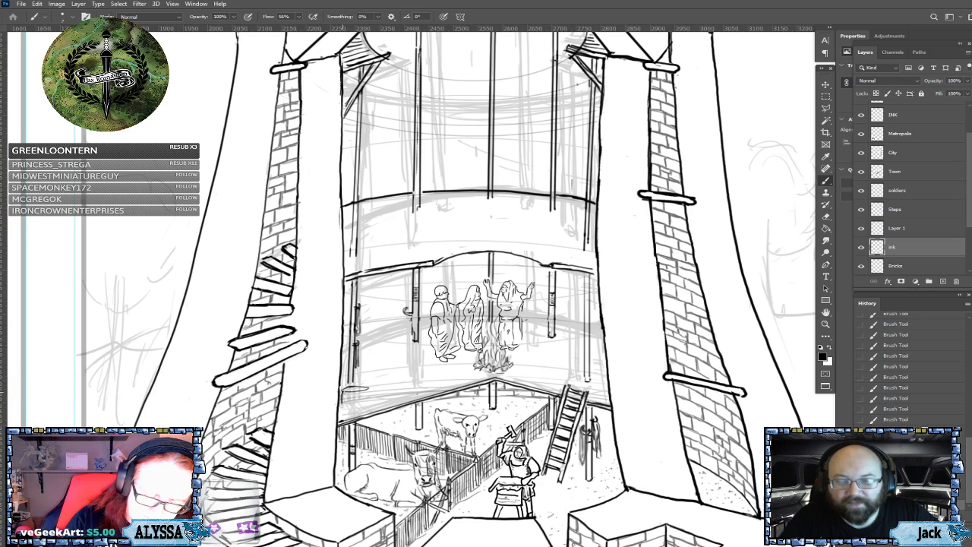
mouse_move(369, 390)
left_mouse_down()
mouse_move(368, 406)
mouse_move(347, 408)
left_mouse_up()
left_click_drag(348, 412, 357, 411)
left_click_drag(352, 411, 343, 408)
mouse_move(342, 407)
left_mouse_down()
mouse_move(342, 393)
mouse_move(368, 407)
mouse_move(357, 387)
mouse_move(368, 390)
mouse_move(347, 401)
left_mouse_up()
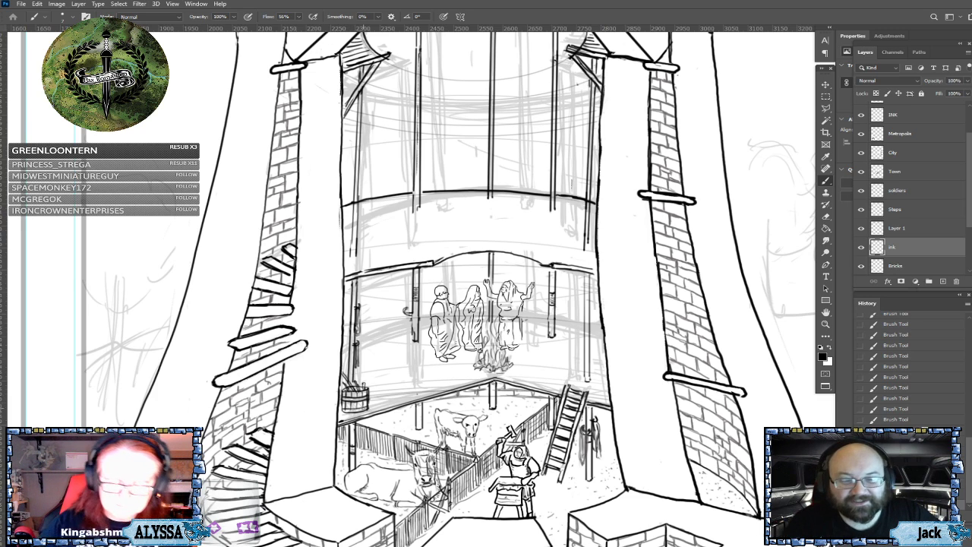
scroll(363, 408, "down", 6)
scroll(363, 408, "up", 2)
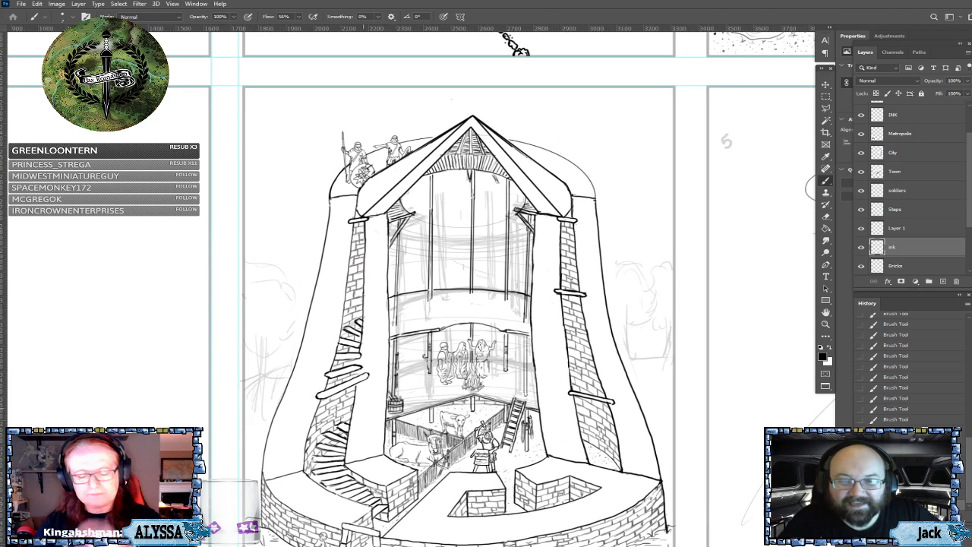
scroll(363, 408, "up", 2)
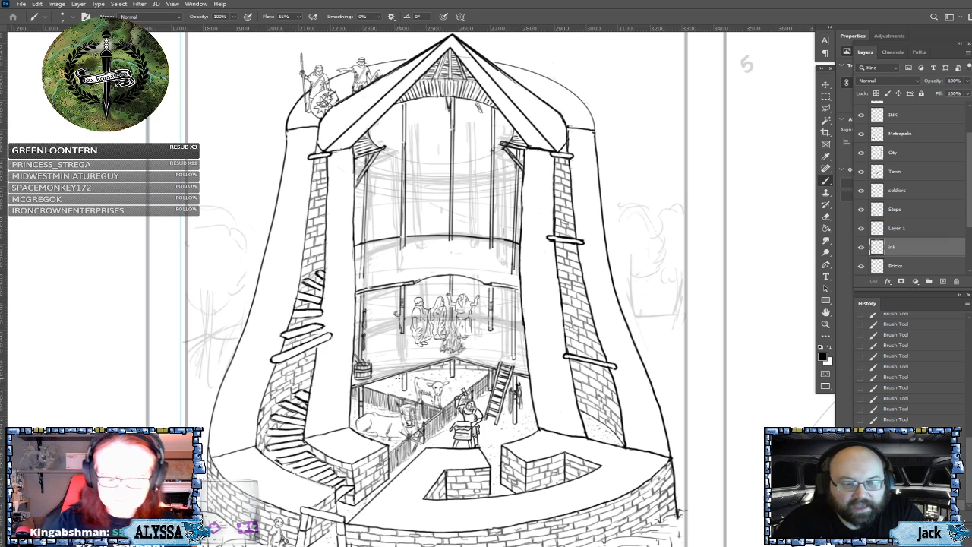
scroll(389, 378, "up", 2)
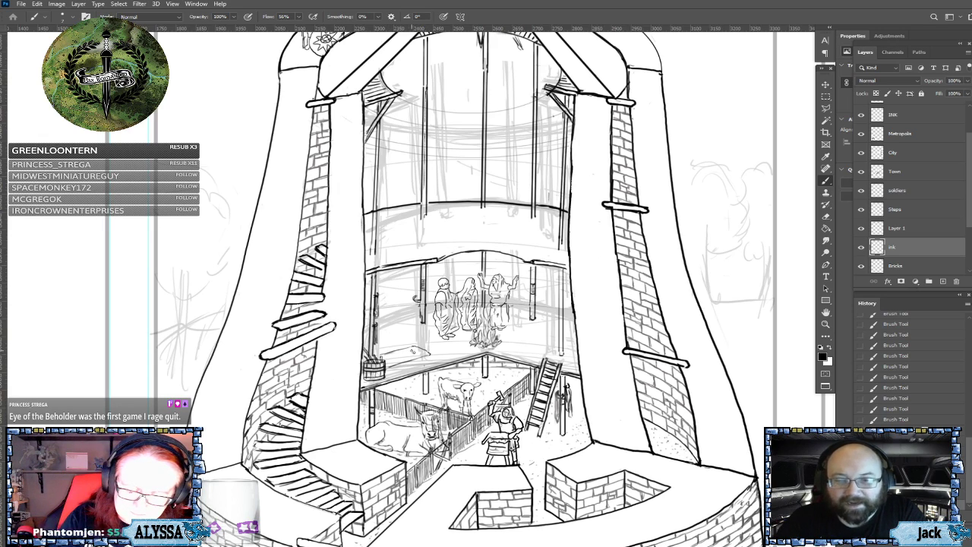
Step: Ink a rounded pillow at the head of a bedroll on the middle floor, between the tub and the standing figures
mouse_move(418, 347)
left_mouse_down()
mouse_move(430, 351)
mouse_move(420, 357)
mouse_move(427, 341)
mouse_move(413, 339)
mouse_move(428, 344)
left_mouse_up()
key("ctrl+z")
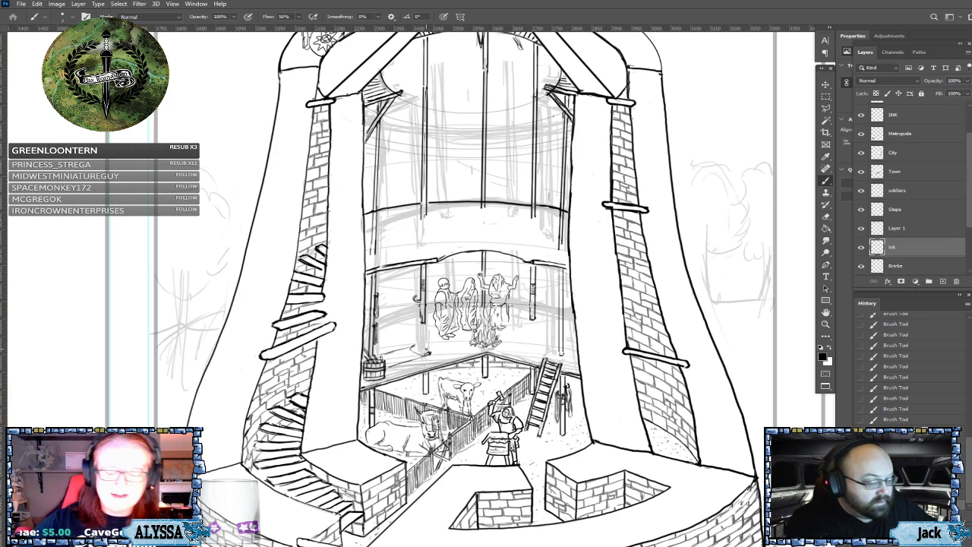
left_click_drag(412, 347, 428, 351)
left_click(424, 347)
left_click(424, 348)
left_click(425, 349)
left_click(426, 350)
left_click(426, 351)
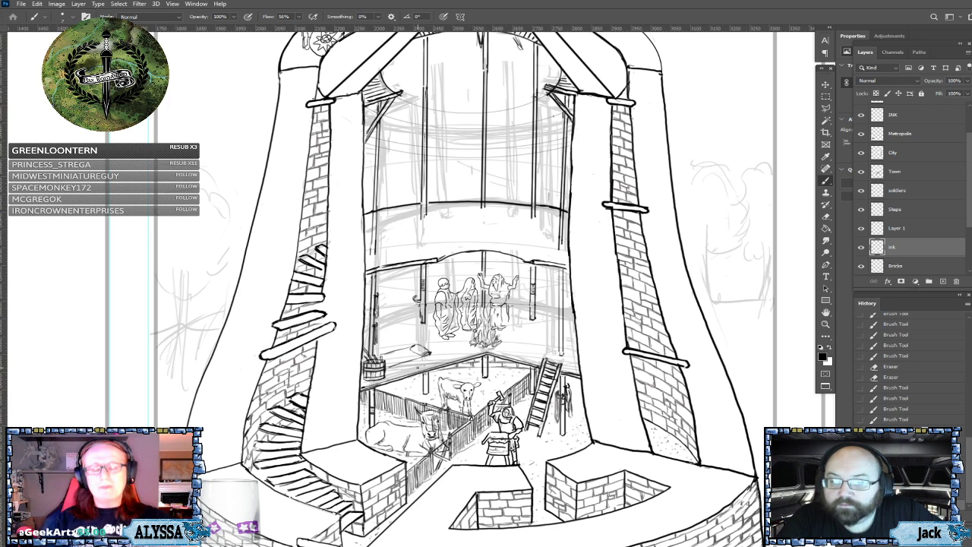
Step: Ink the bedroll's blanket outline, folds and lower edge on the middle floor beside the tub
left_click(420, 349)
left_click(421, 350)
left_click(422, 351)
left_click(416, 351)
left_click(420, 352)
left_click(422, 354)
left_click_drag(411, 359, 427, 359)
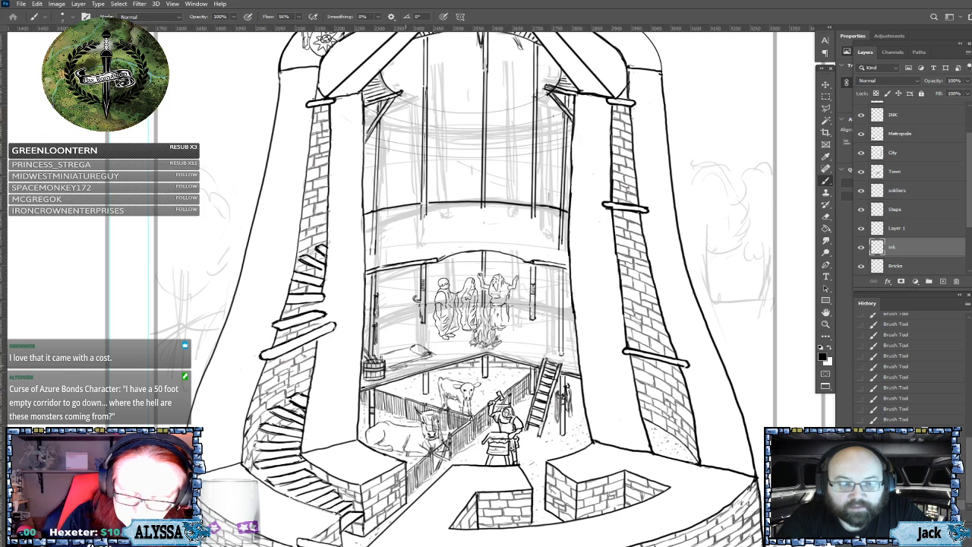
left_click_drag(415, 361, 441, 355)
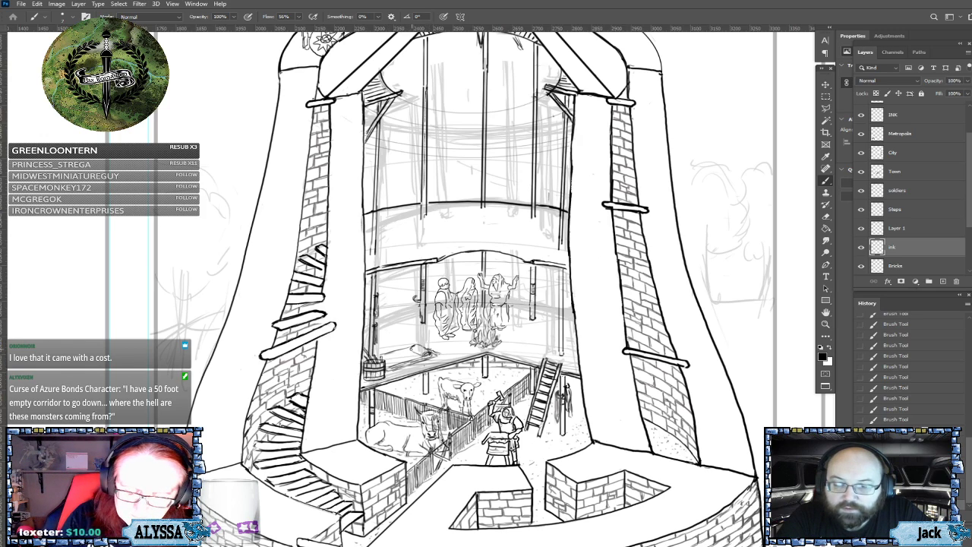
Step: Ink a small lidded chest on the middle floor between the tub and the bedroll
left_click_drag(376, 355, 410, 345)
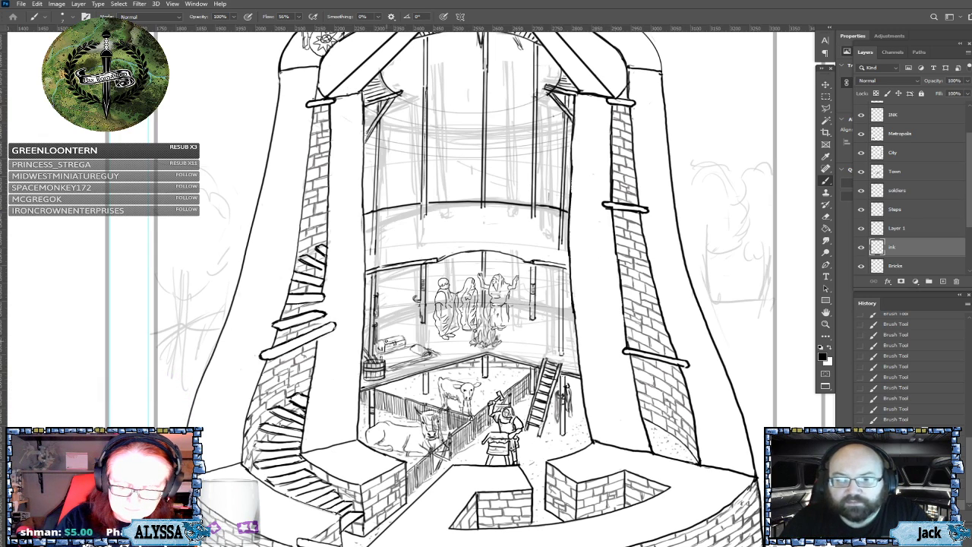
left_click_drag(378, 345, 385, 344)
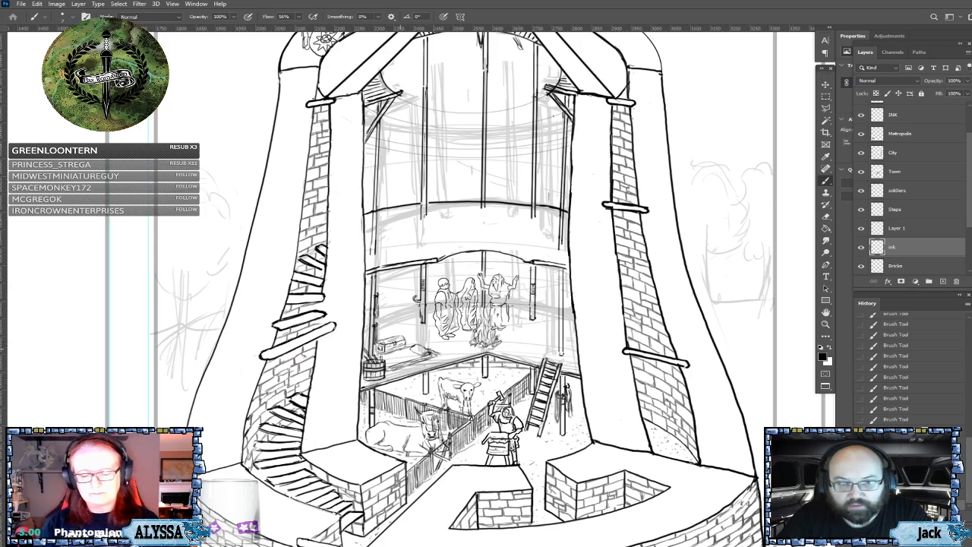
Step: Touch up the linework along the curved beam above the figures on the middle floor
scroll(456, 410, "down", 5)
scroll(531, 417, "up", 3)
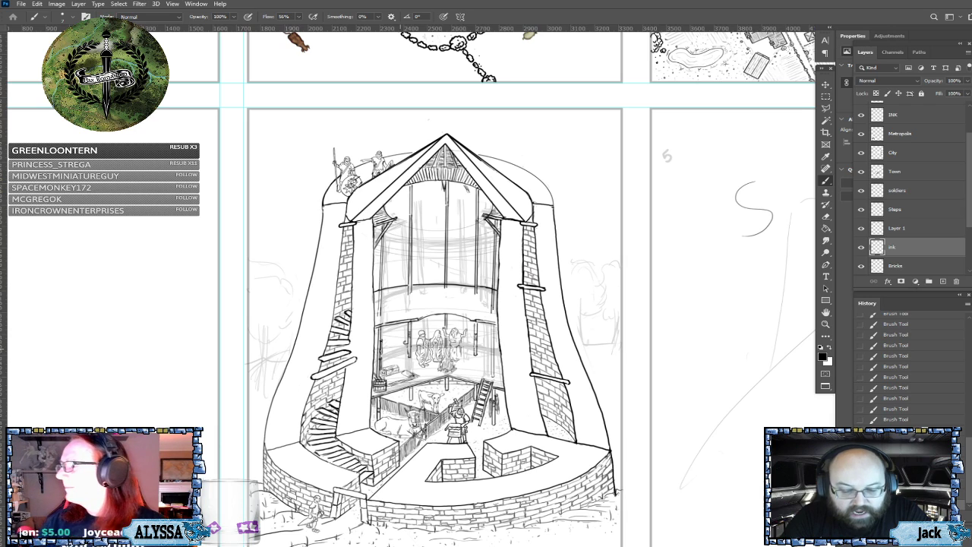
scroll(286, 373, "up", 2)
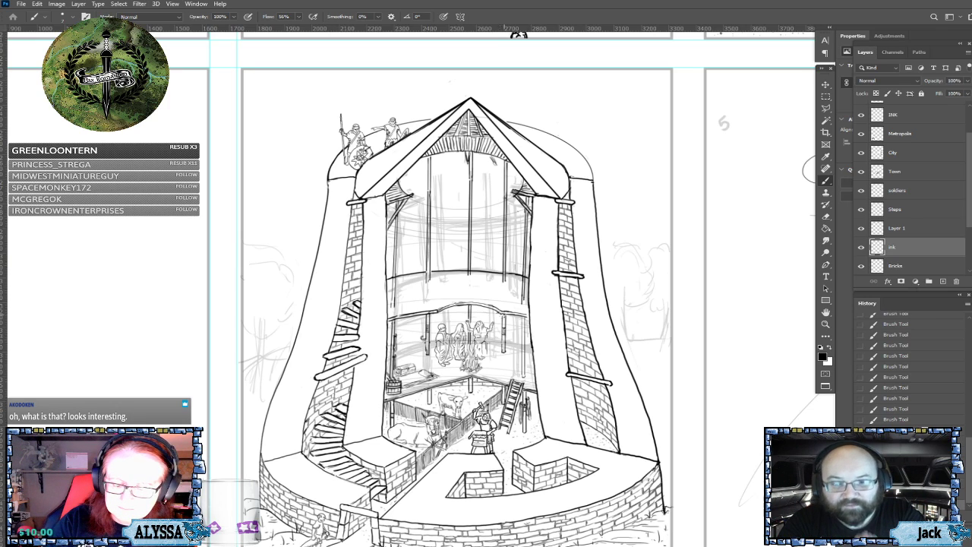
mouse_move(503, 315)
left_mouse_down()
mouse_move(435, 310)
mouse_move(434, 324)
mouse_move(427, 311)
mouse_move(406, 315)
left_mouse_up()
left_click_drag(409, 314, 438, 309)
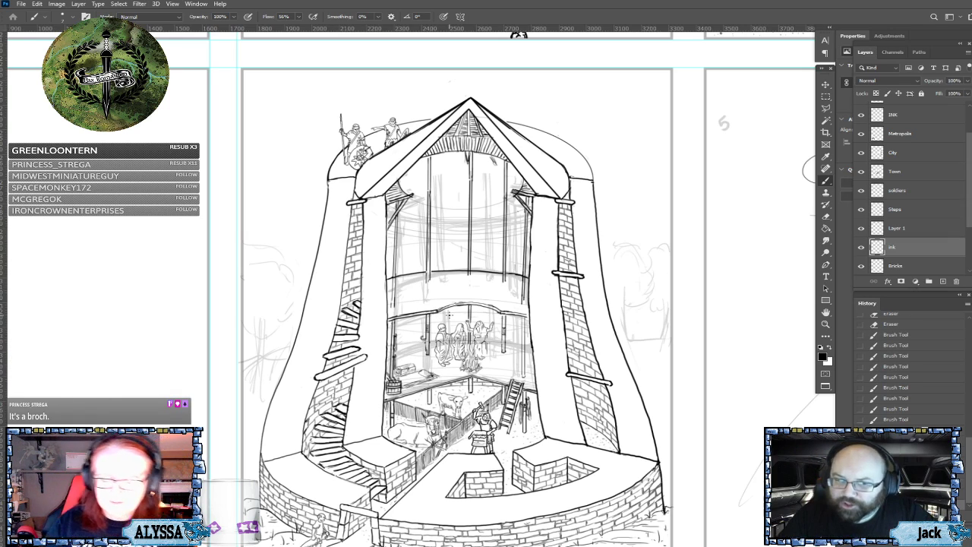
Step: Review the cutaway tower panel in relation to the neighbouring map panels on the full sheet
scroll(471, 462, "down", 3)
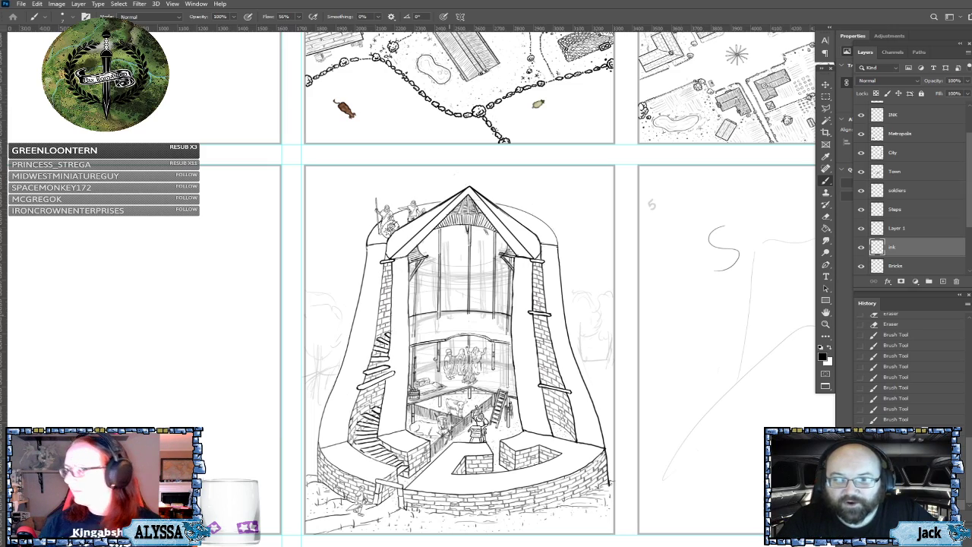
scroll(295, 421, "down", 3)
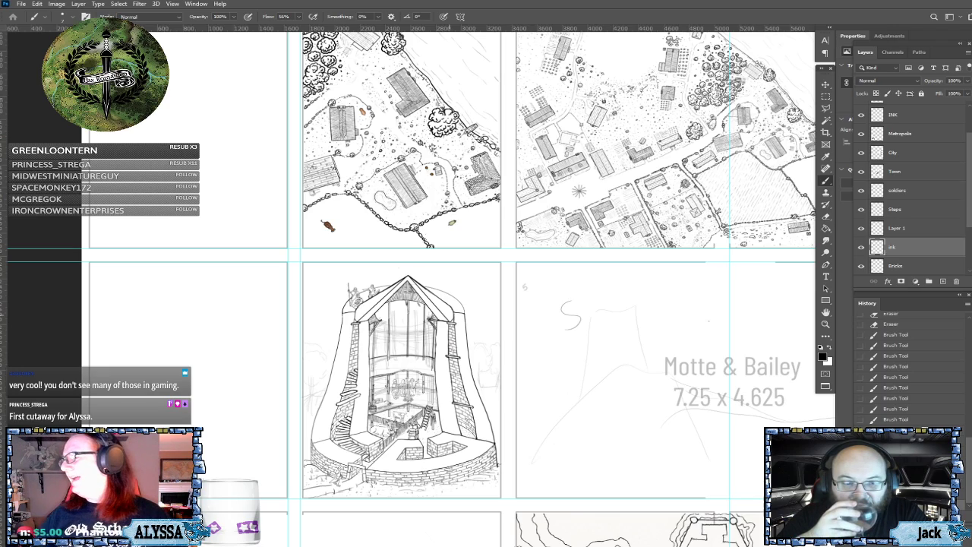
scroll(190, 45, "down", 5)
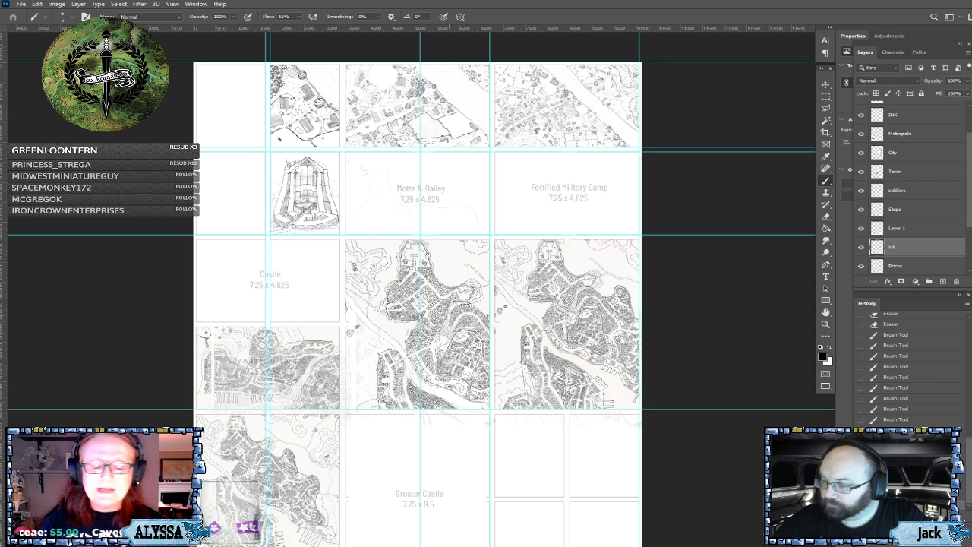
scroll(274, 78, "up", 3)
scroll(418, 299, "up", 3)
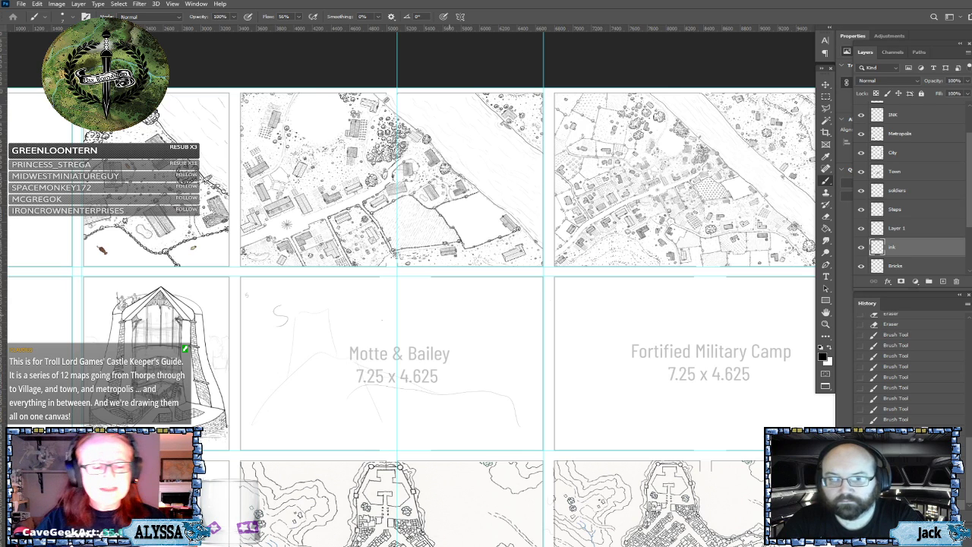
scroll(410, 288, "left", 2)
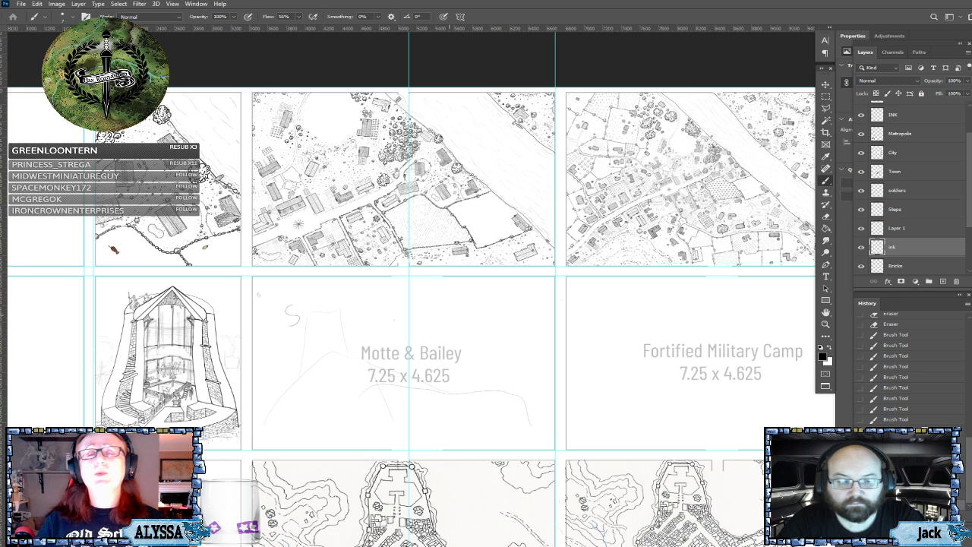
scroll(410, 288, "up", 4)
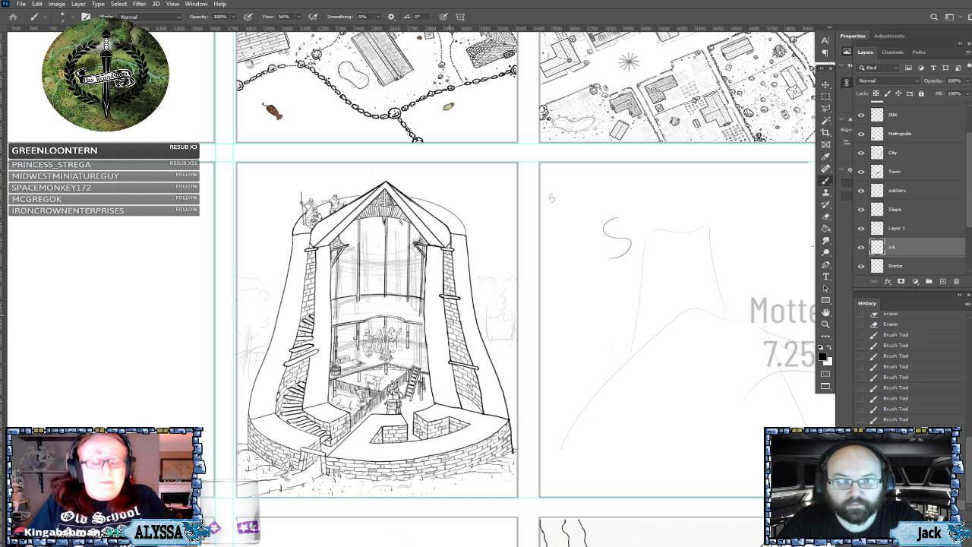
scroll(261, 349, "down", 3)
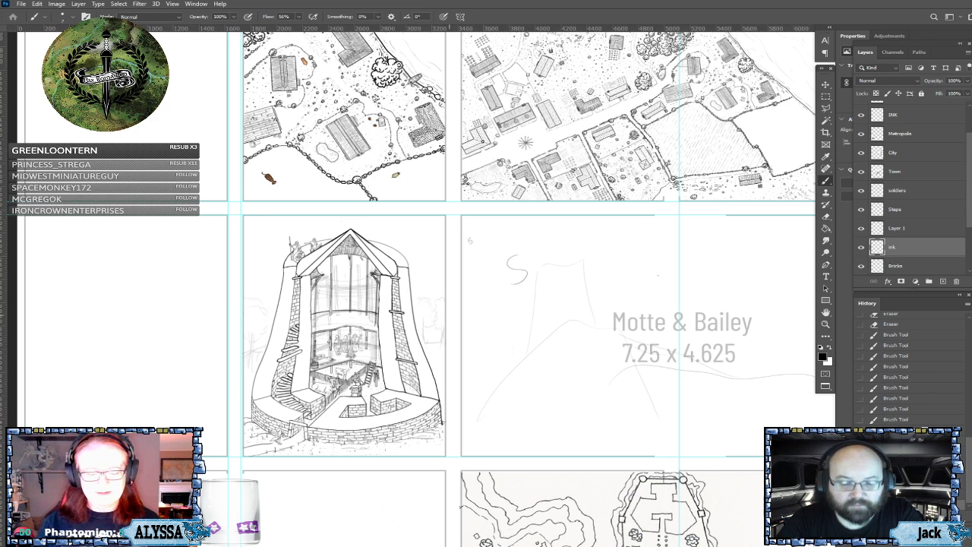
scroll(292, 395, "up", 2)
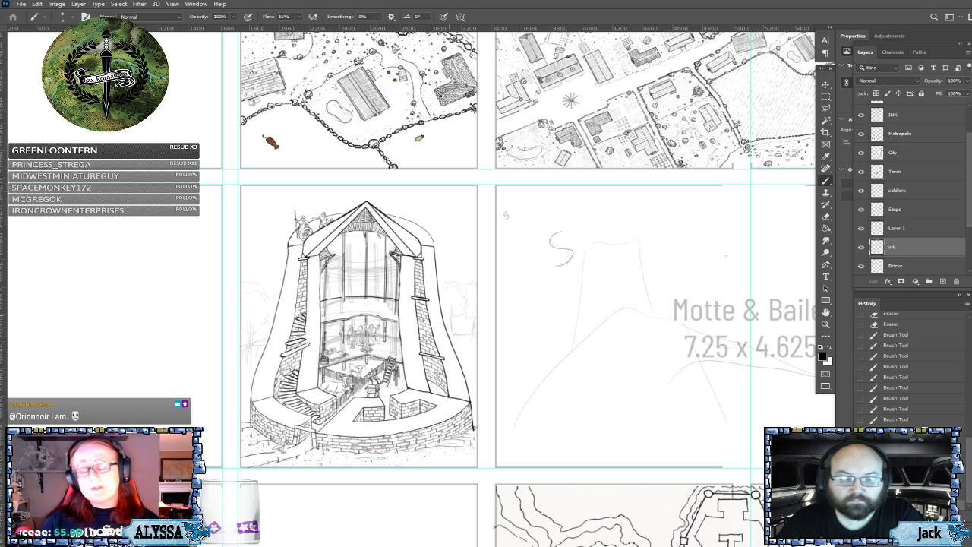
scroll(281, 376, "up", 4)
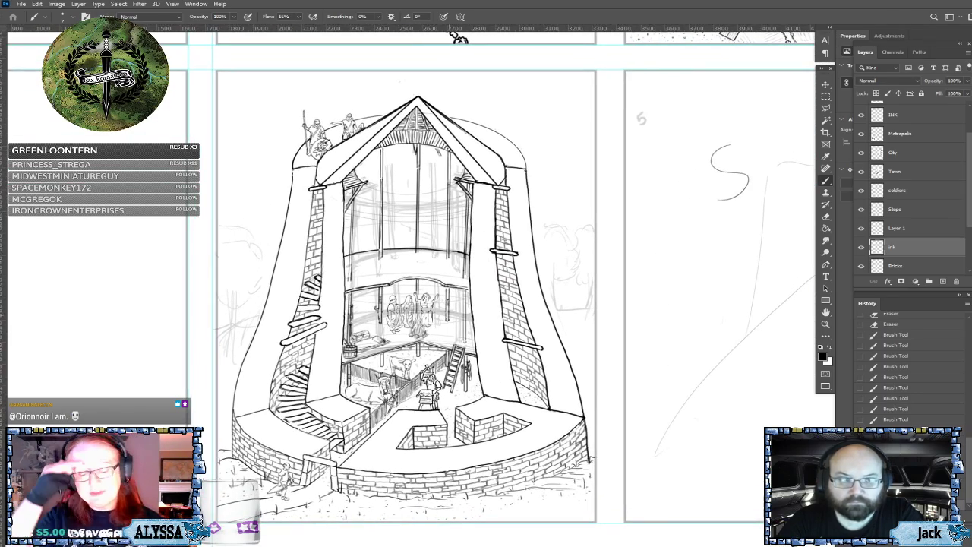
scroll(449, 315, "down", 8)
scroll(449, 315, "up", 3)
scroll(449, 315, "down", 1)
scroll(449, 314, "up", 1)
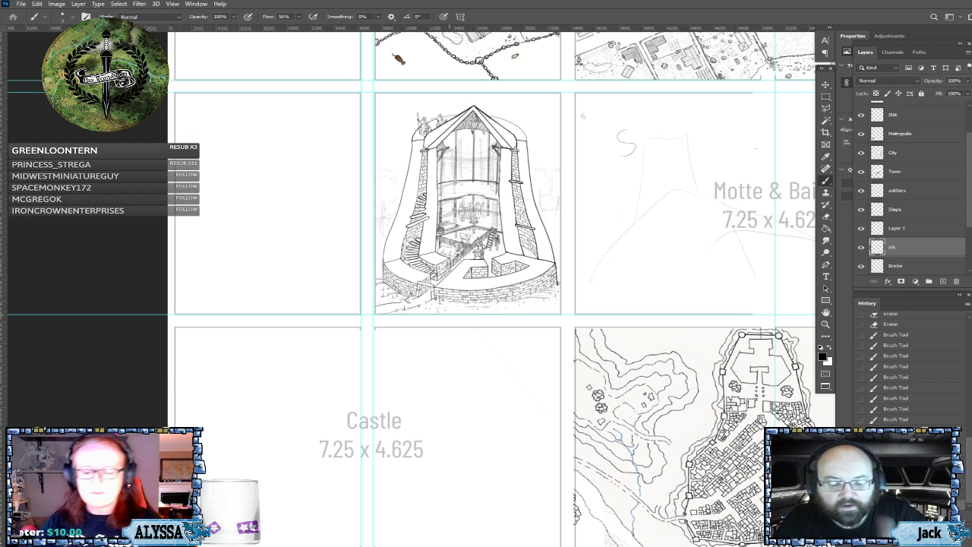
Step: Ink stored furnishings against the right wall of the middle floor, above the ladder
scroll(471, 185, "up", 5)
scroll(470, 184, "up", 2)
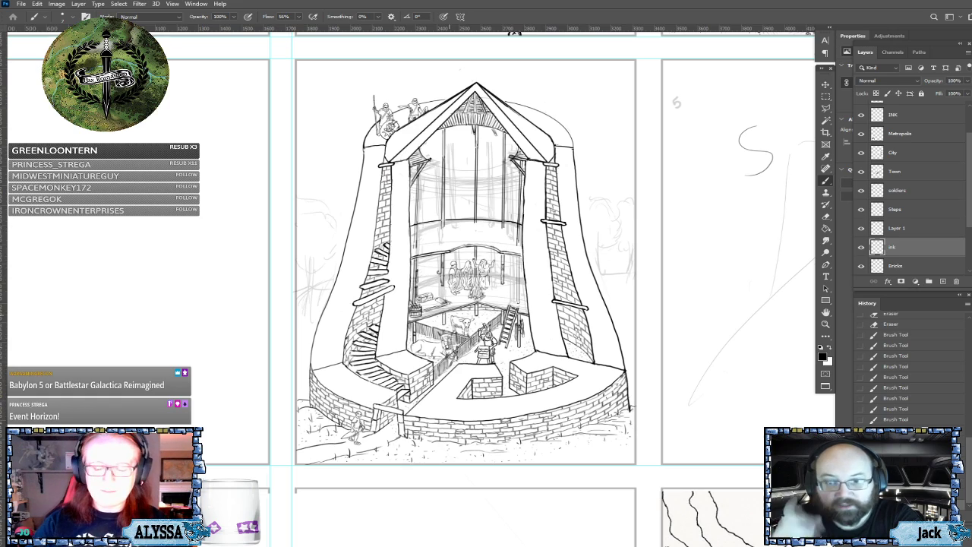
scroll(485, 107, "up", 1)
scroll(269, 278, "up", 3)
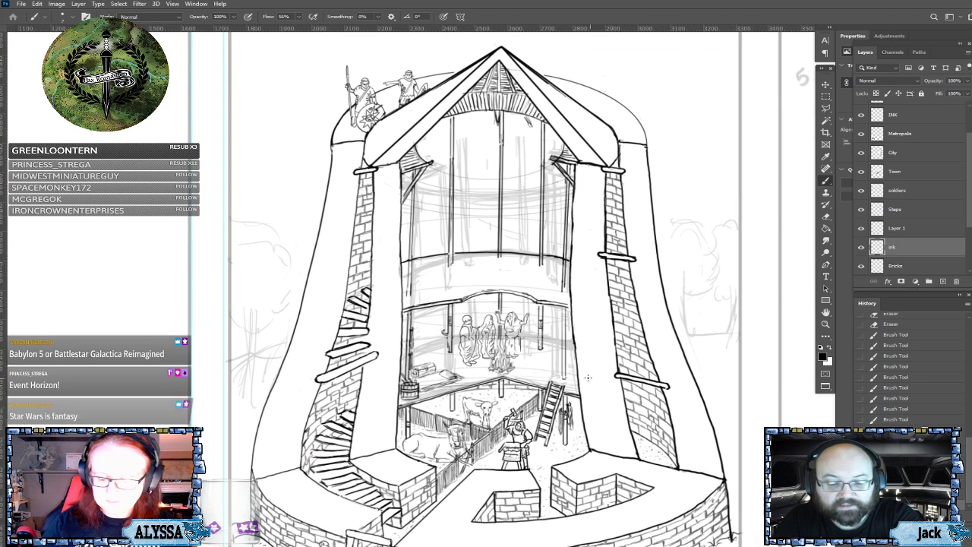
left_click_drag(571, 364, 575, 366)
left_click_drag(573, 368, 574, 365)
left_click_drag(572, 368, 573, 365)
left_click_drag(573, 367, 570, 350)
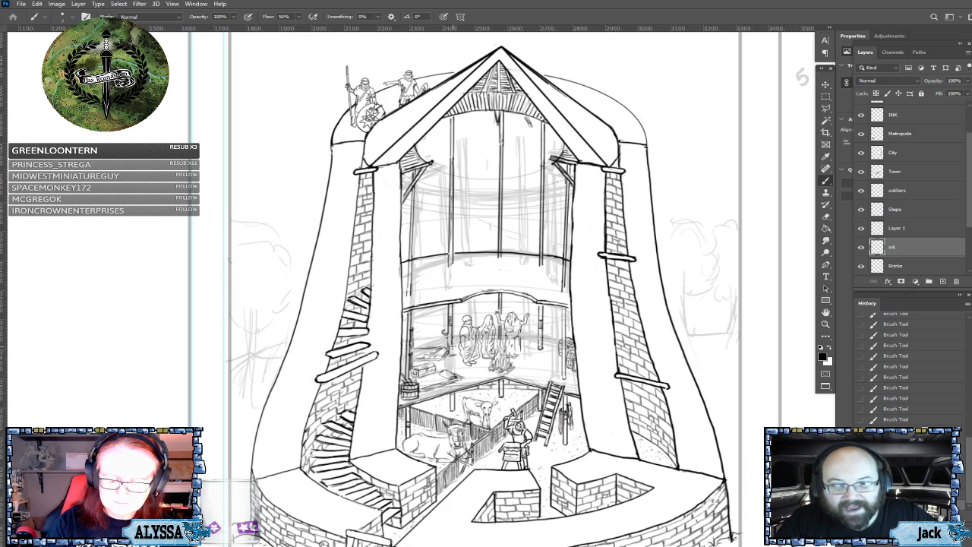
Step: Ink a small box and bedding near the back-left post of the middle floor, behind the first chest
mouse_move(453, 351)
left_mouse_down()
mouse_move(462, 351)
mouse_move(453, 352)
left_mouse_up()
left_click_drag(452, 353, 455, 348)
left_click_drag(455, 347, 455, 350)
left_click_drag(454, 350, 454, 350)
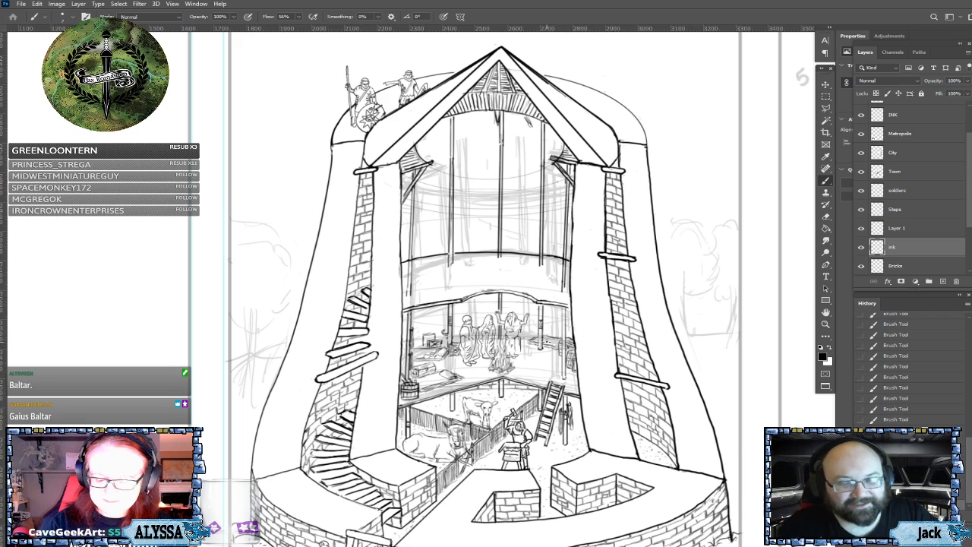
Step: Ink bedding along the right wall of the middle floor and a small cooking pot beside the campfire
left_click_drag(554, 342, 568, 344)
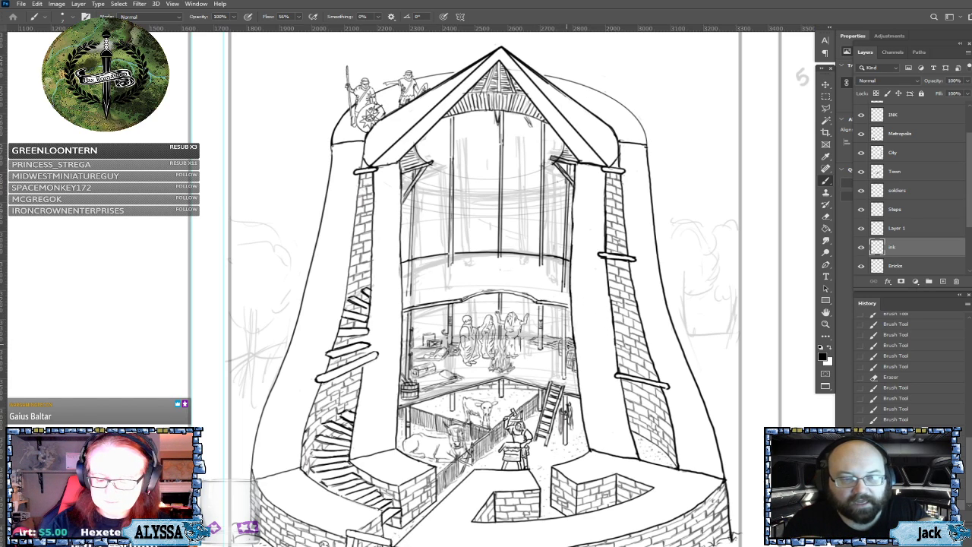
left_click_drag(531, 359, 529, 355)
left_click_drag(528, 352, 530, 353)
left_click_drag(530, 352, 530, 353)
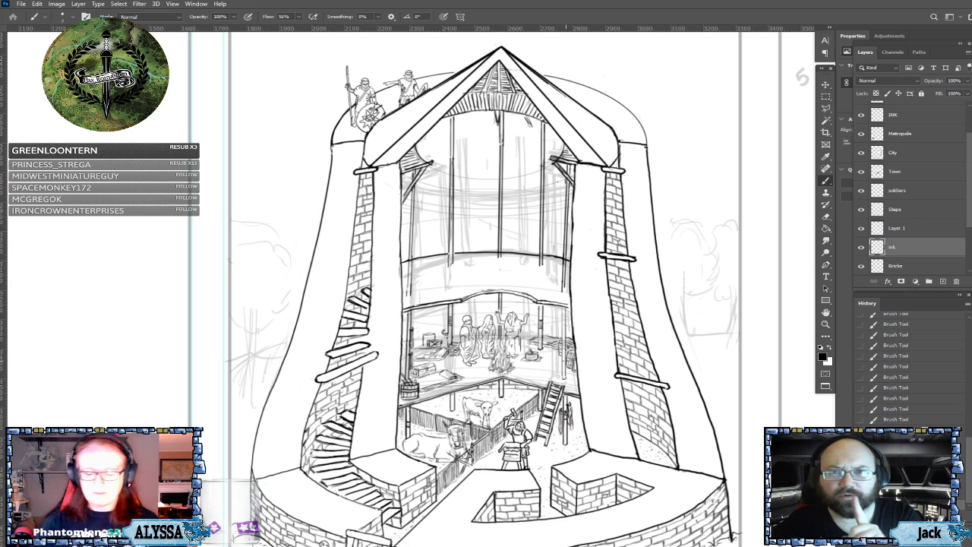
Step: Touch up the lower ends of the upper-storey posts where they meet the upper floor's curved edge
scroll(566, 360, "down", 1)
scroll(385, 405, "down", 3)
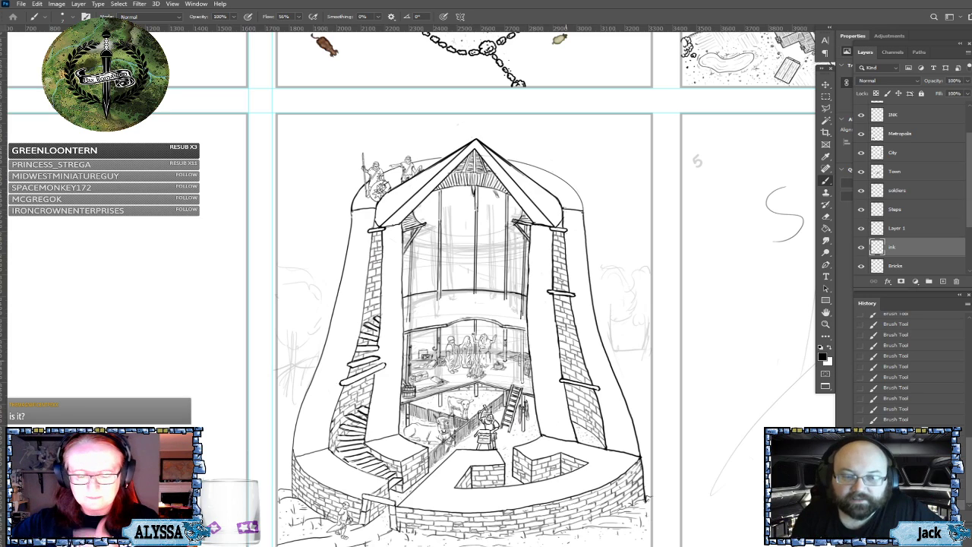
scroll(465, 300, "up", 2)
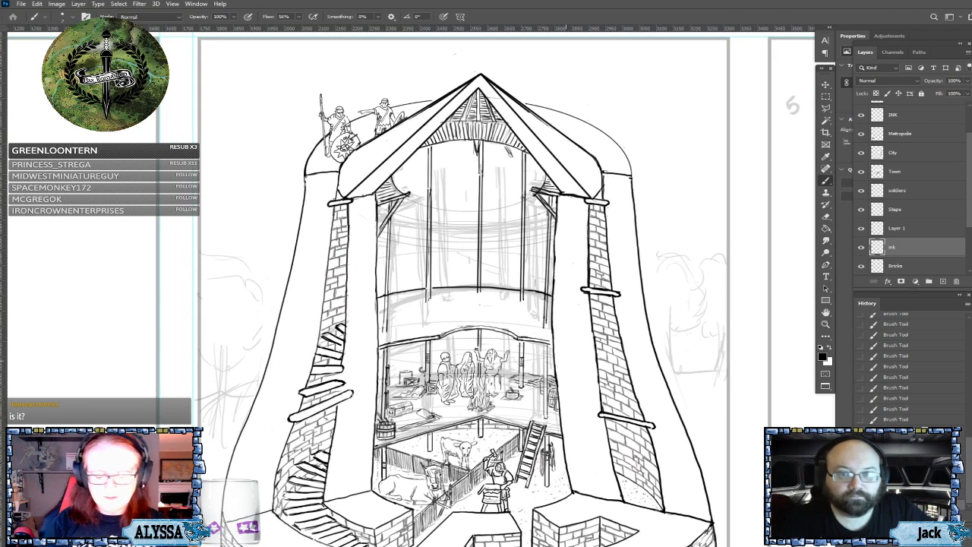
scroll(416, 422, "up", 1)
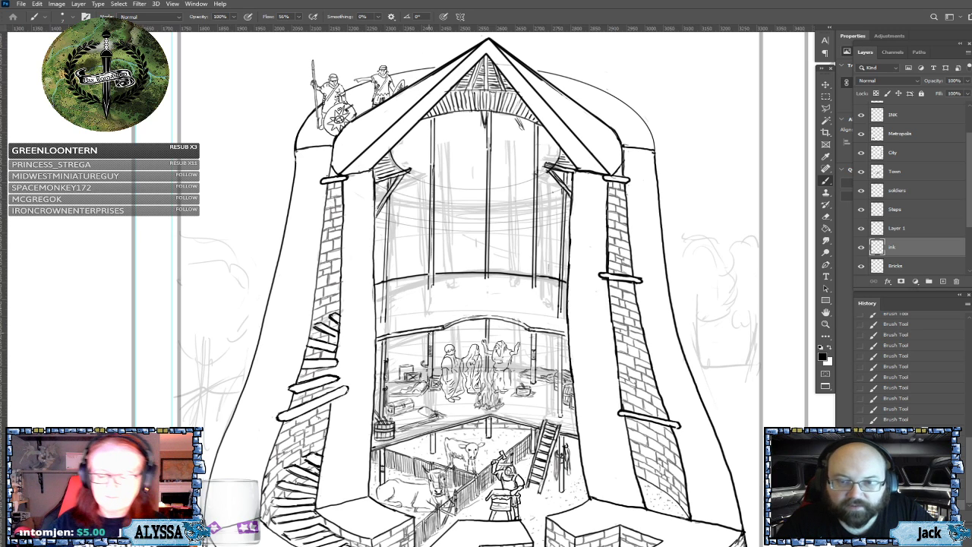
scroll(428, 332, "down", 2)
left_click_drag(429, 332, 403, 369)
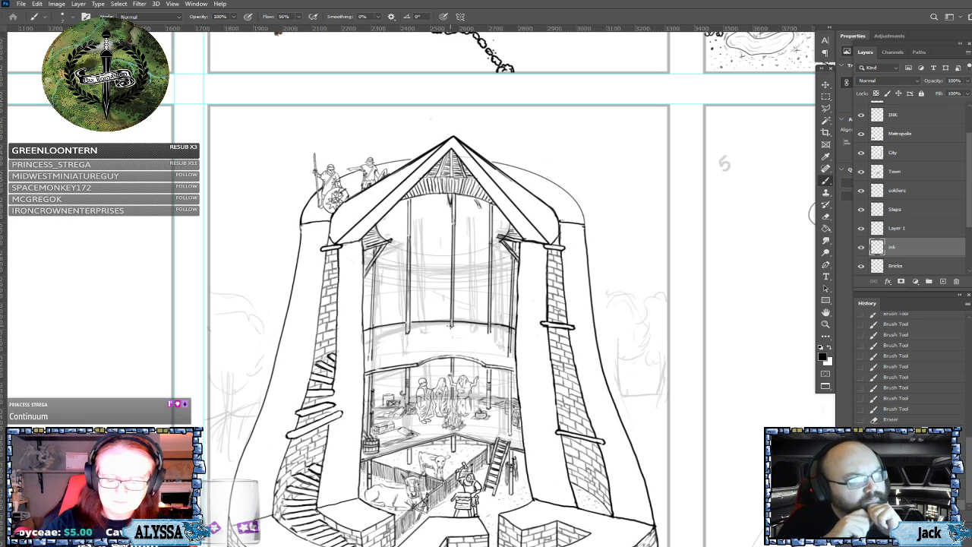
left_click(489, 333)
left_click(489, 333)
left_click(490, 333)
Step: Ink small detail marks at the right and left ends of the band between the upper floor's edge and the beam below
left_click(509, 354)
left_click(508, 356)
left_click(510, 355)
left_click(512, 353)
left_click(513, 352)
left_click(513, 352)
left_click(513, 352)
left_click(370, 361)
left_click(370, 361)
left_click(369, 360)
left_click(371, 360)
left_click(374, 354)
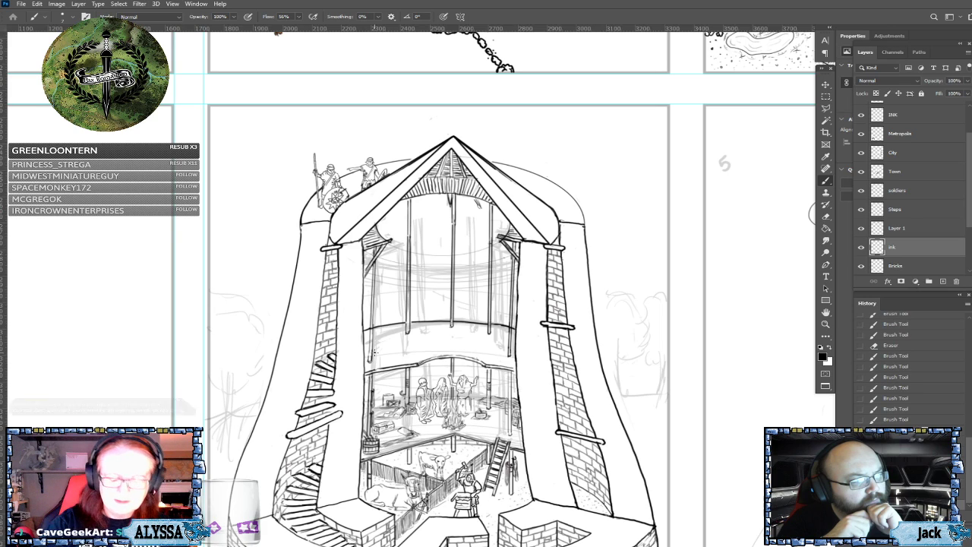
Step: Set the foreground colour to the mid grey #8b8b8b
scroll(413, 362, "down", 3)
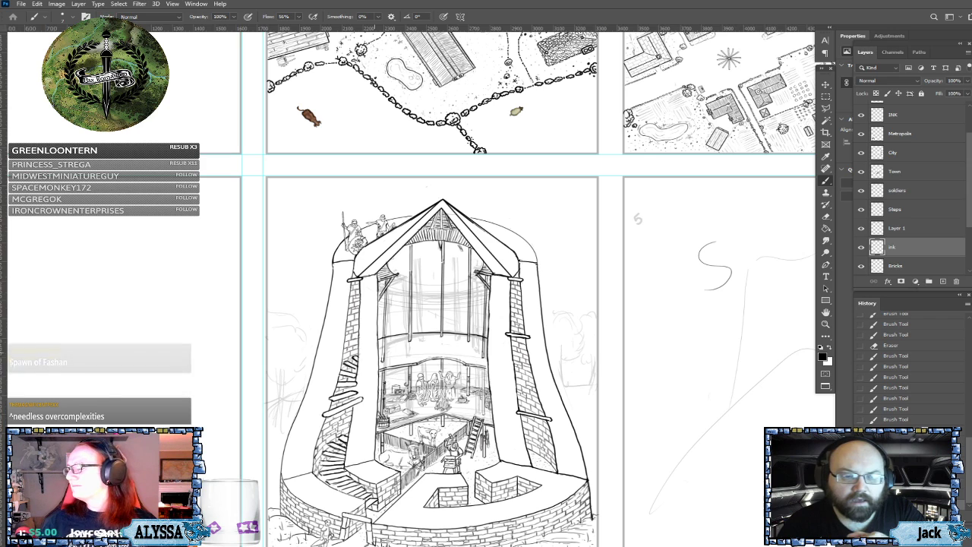
scroll(331, 480, "up", 3)
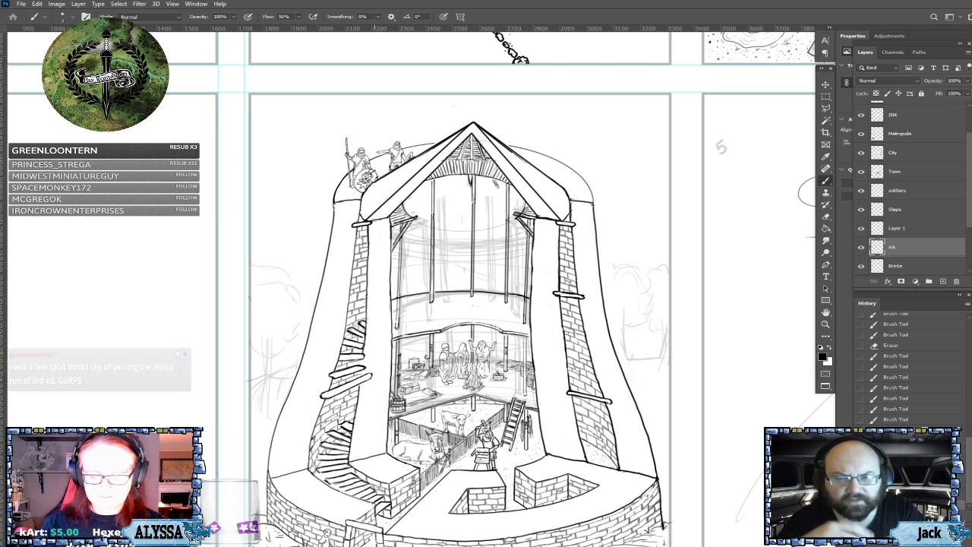
key("ctrl+plus")
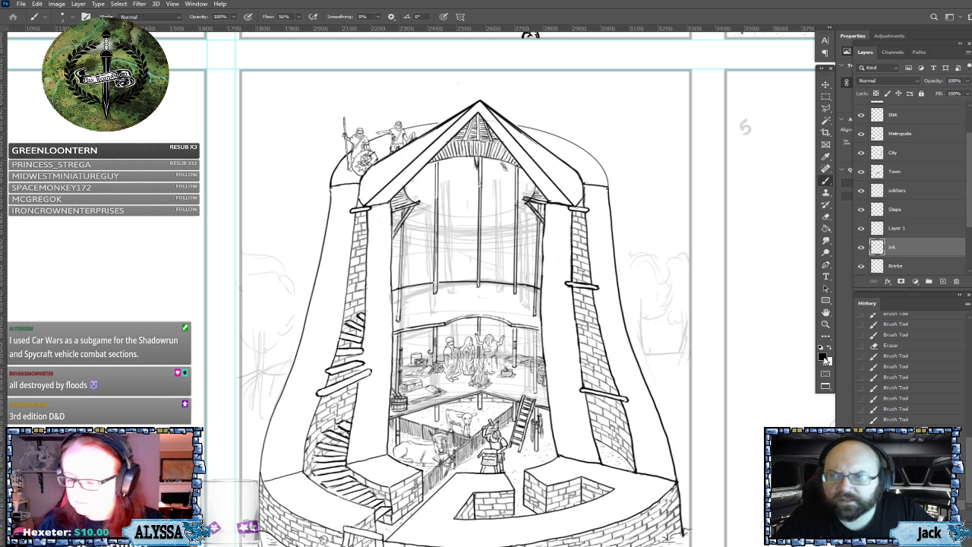
left_click(823, 357)
left_click(451, 205)
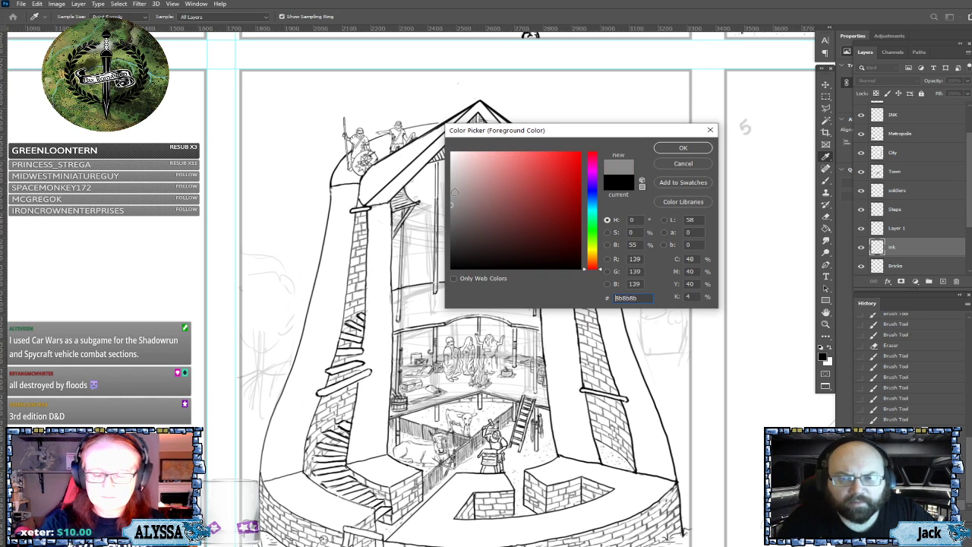
left_click(682, 148)
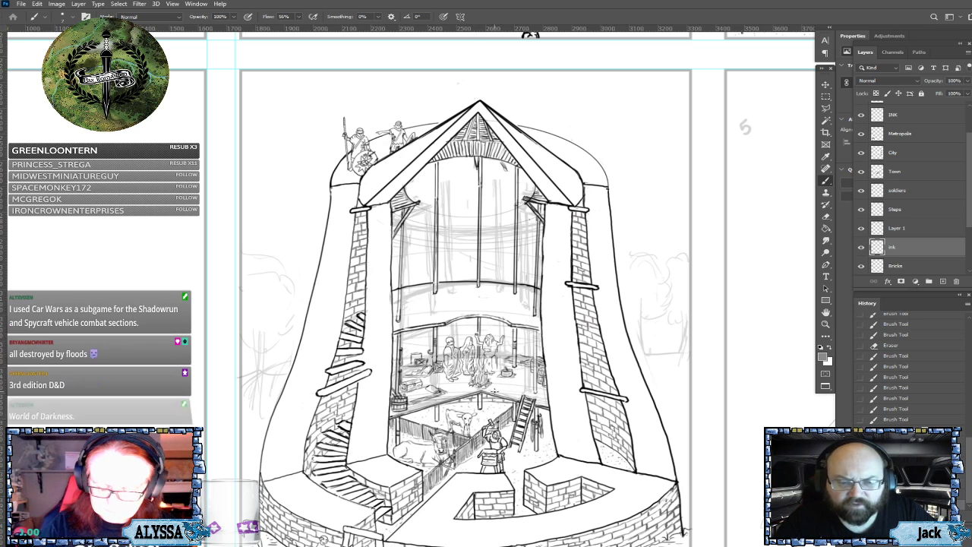
Step: Step the drawing back to an early history state, discarding the latest brush strokes
left_click_drag(492, 390, 511, 380)
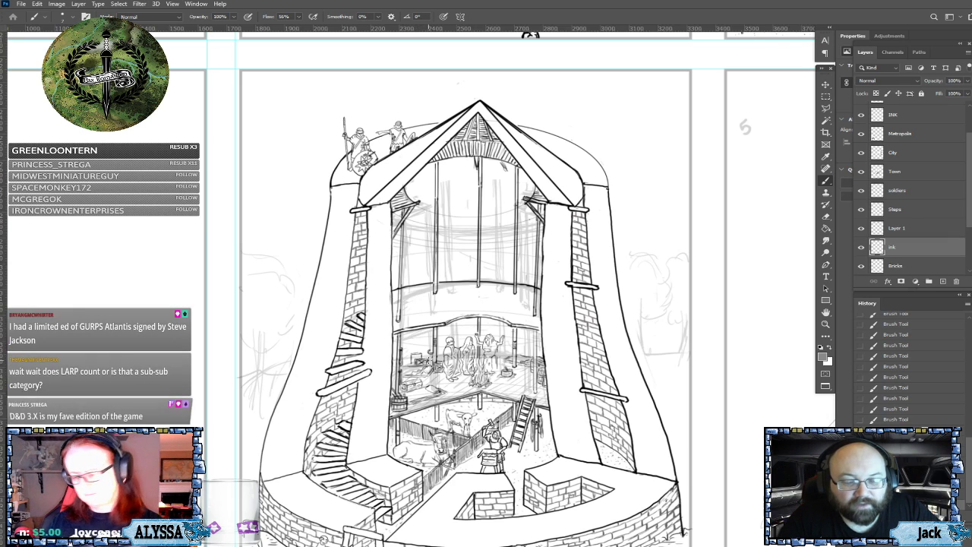
left_click(899, 368)
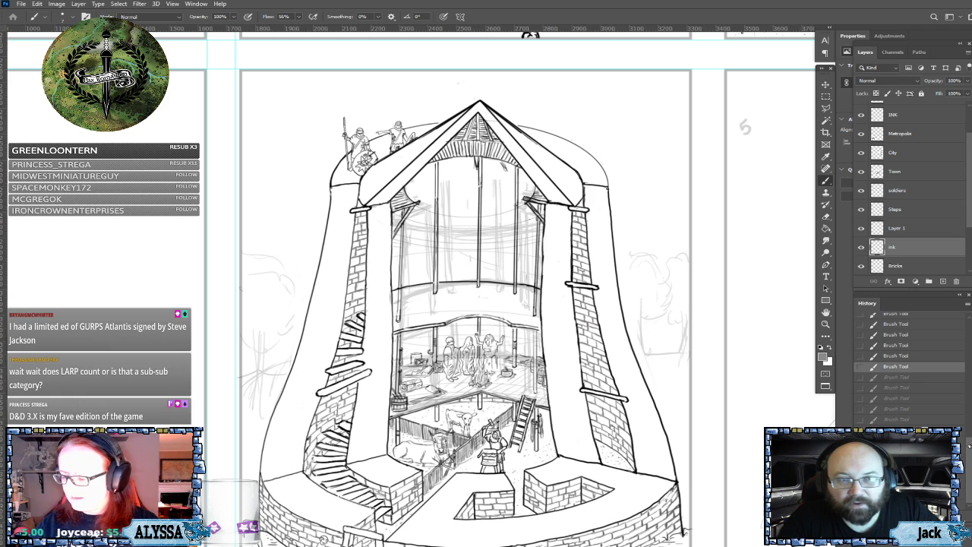
left_click_drag(968, 448, 968, 319)
left_click(906, 365)
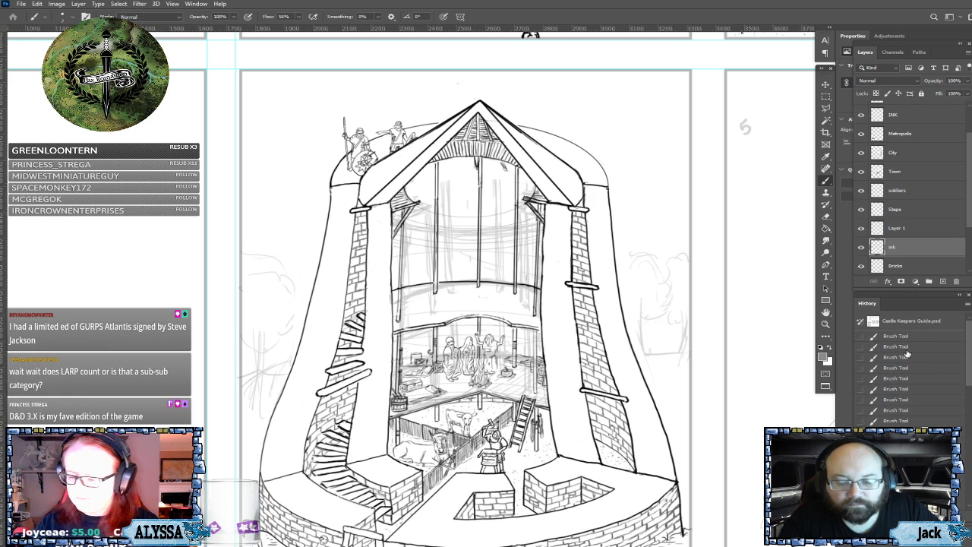
left_click(907, 356)
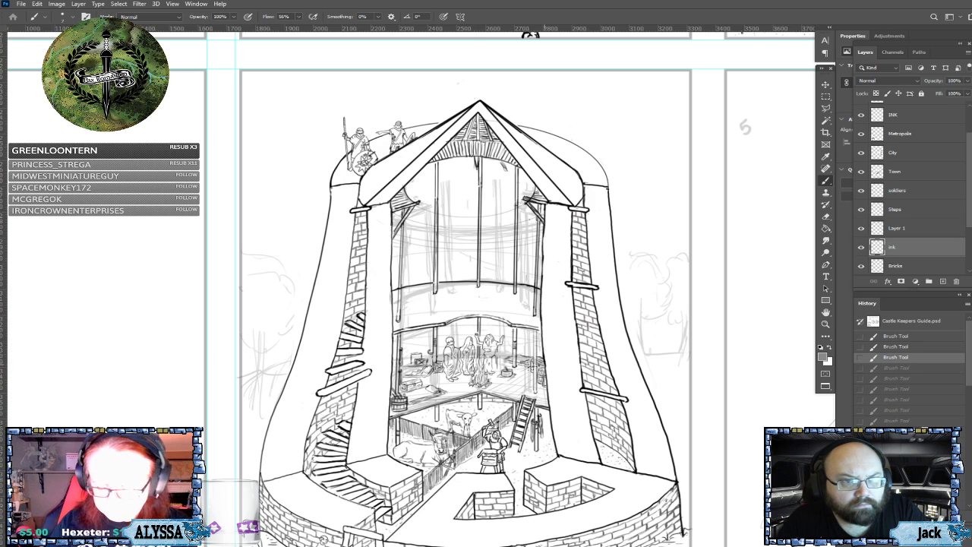
Step: Ink grey floorboard lines along the front edge of the middle floor and around the right side of the campfire
left_click(465, 392)
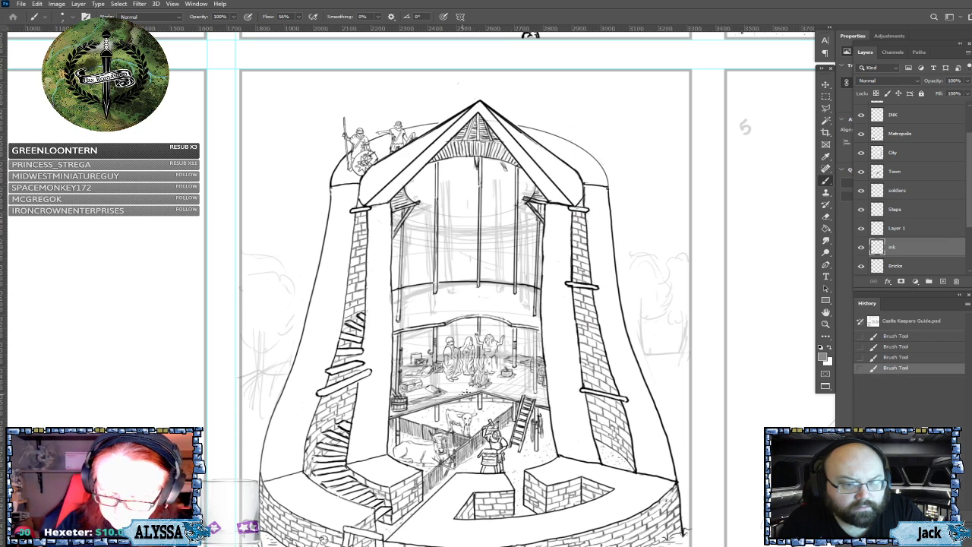
left_click(468, 391)
left_click(495, 380)
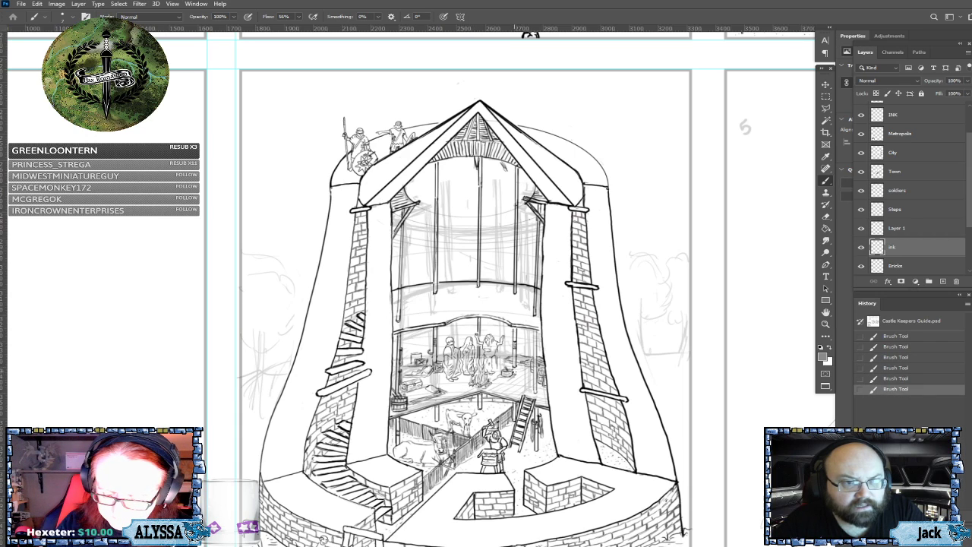
left_click(497, 383)
left_click(517, 370)
left_click(522, 365)
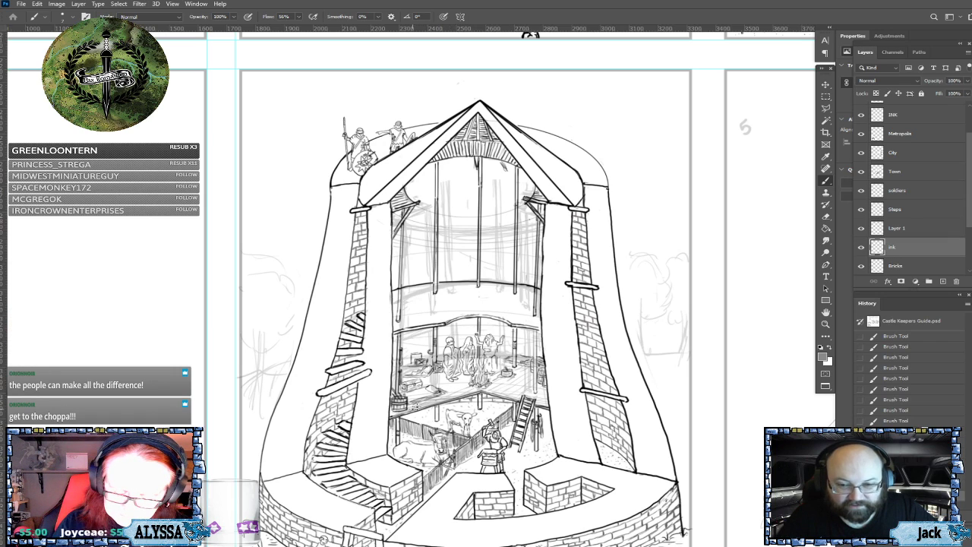
Step: Ink more grey floorboard lines on the middle floor to the left of the campfire, towards the front edge
left_click_drag(455, 384, 444, 388)
left_click(450, 383)
left_click(442, 386)
left_click(459, 378)
left_click(444, 384)
left_click(432, 384)
left_click(428, 383)
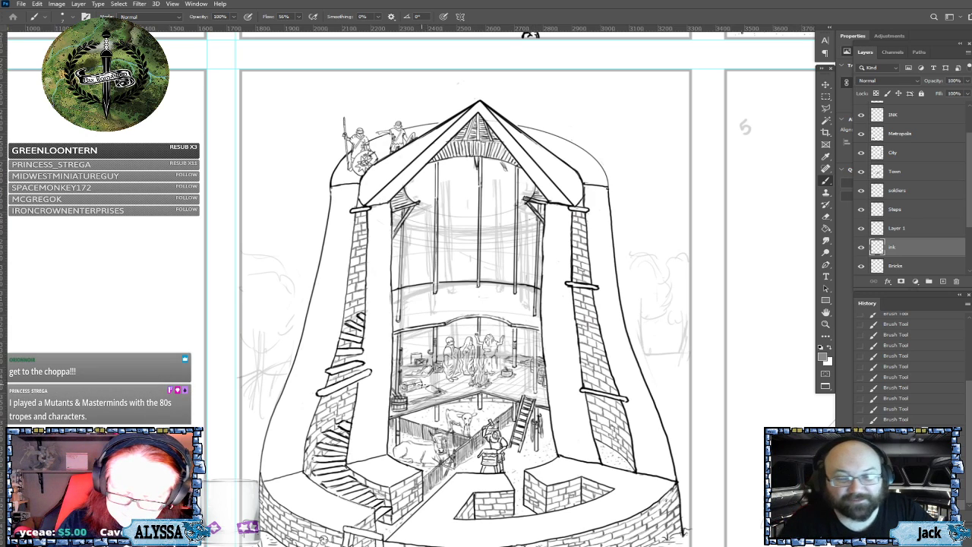
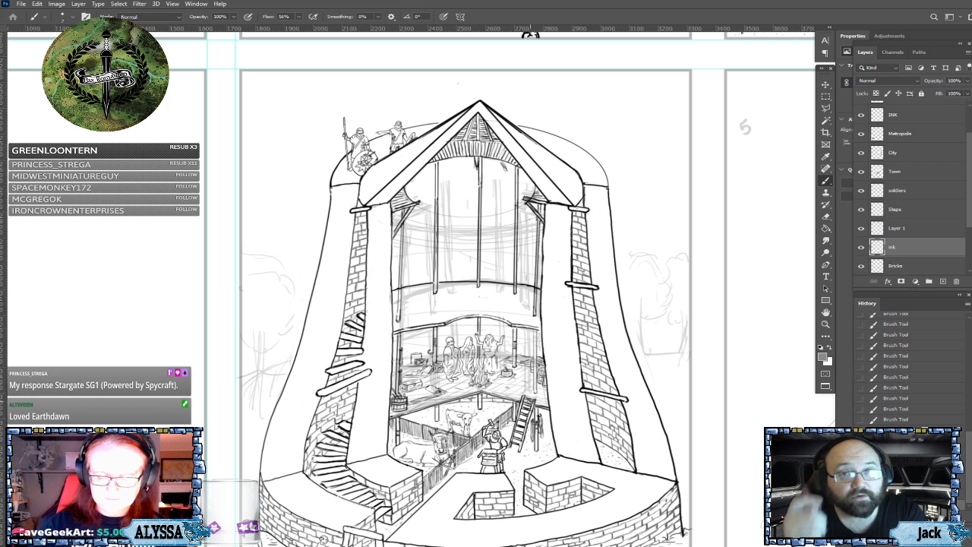
Step: Set the foreground colour to grey and make the Bricks layer active
scroll(530, 400, "down", 2)
scroll(530, 400, "up", 1)
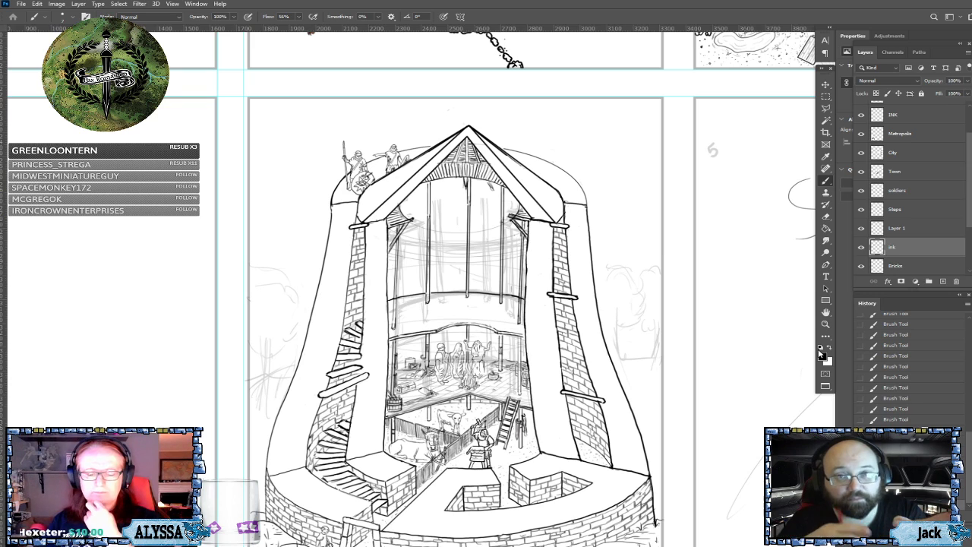
left_click(821, 354)
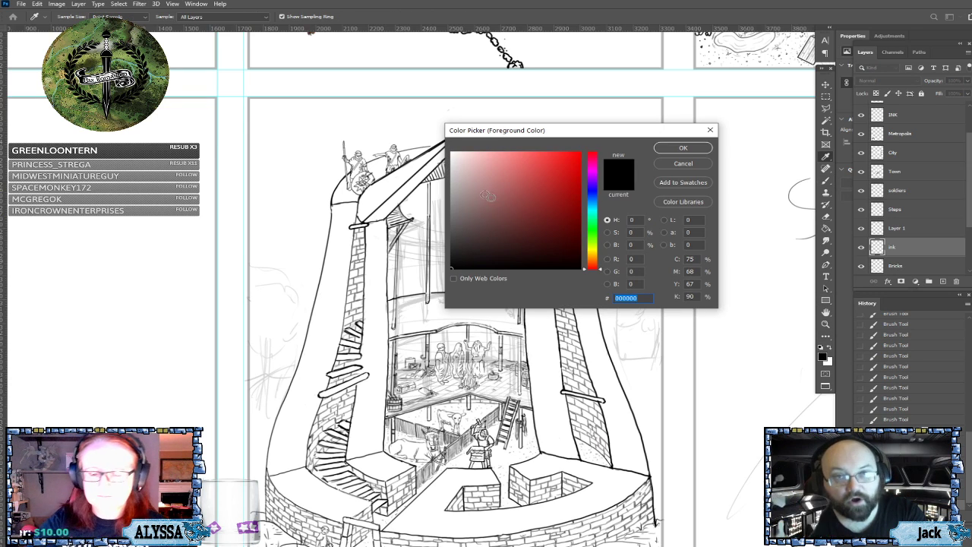
left_click(682, 147)
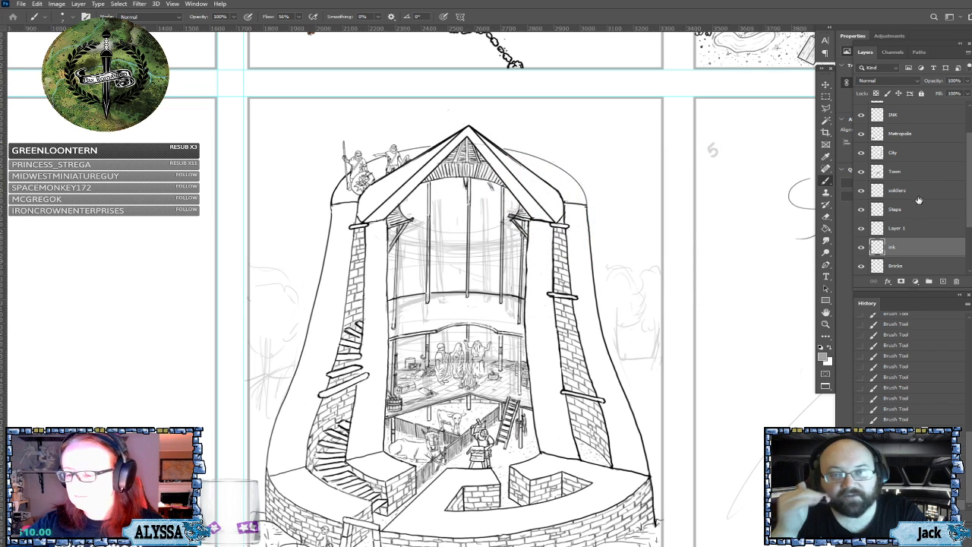
left_click(899, 270)
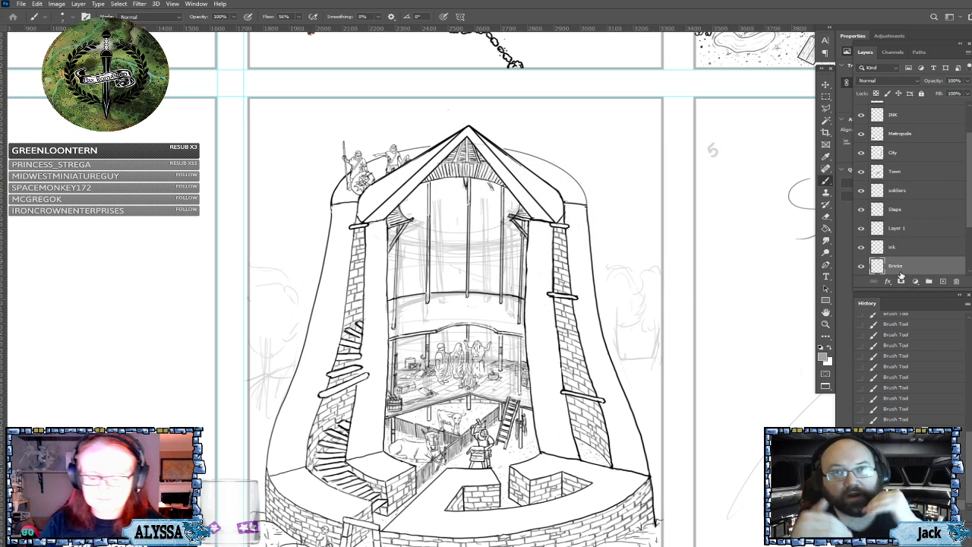
Step: Draw grey brickwork on the middle floor's back wall beneath the central arch, behind the standing figures
key("ctrl+plus")
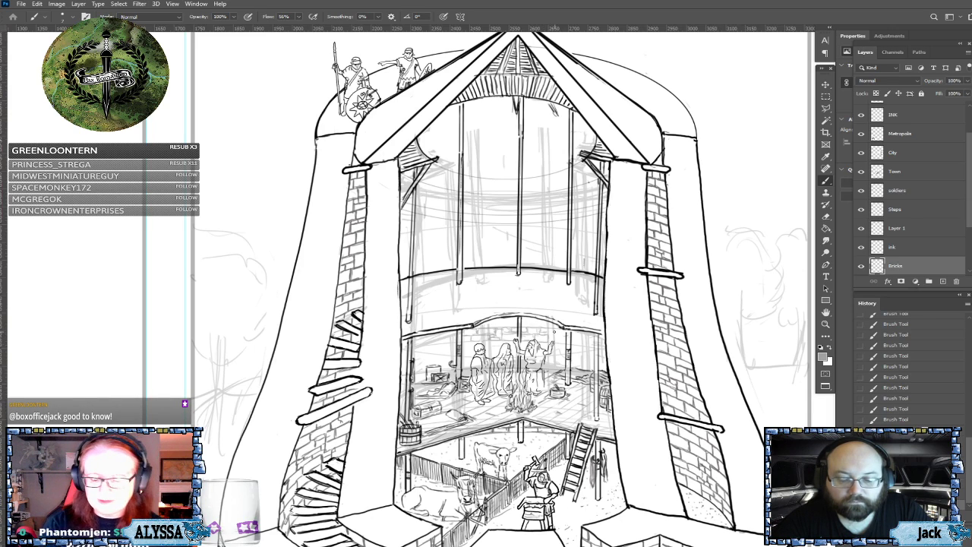
scroll(546, 333, "down", 3)
scroll(546, 333, "up", 1)
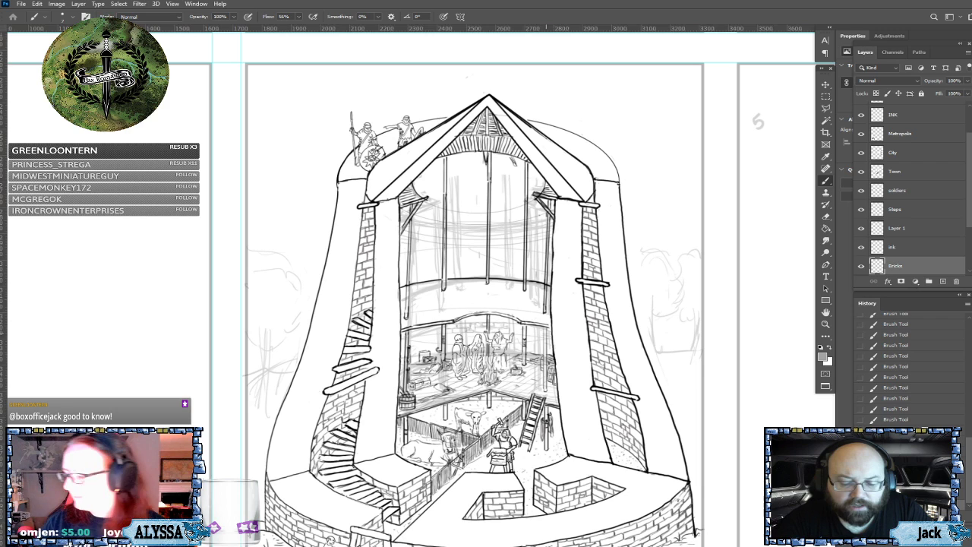
scroll(379, 304, "up", 1)
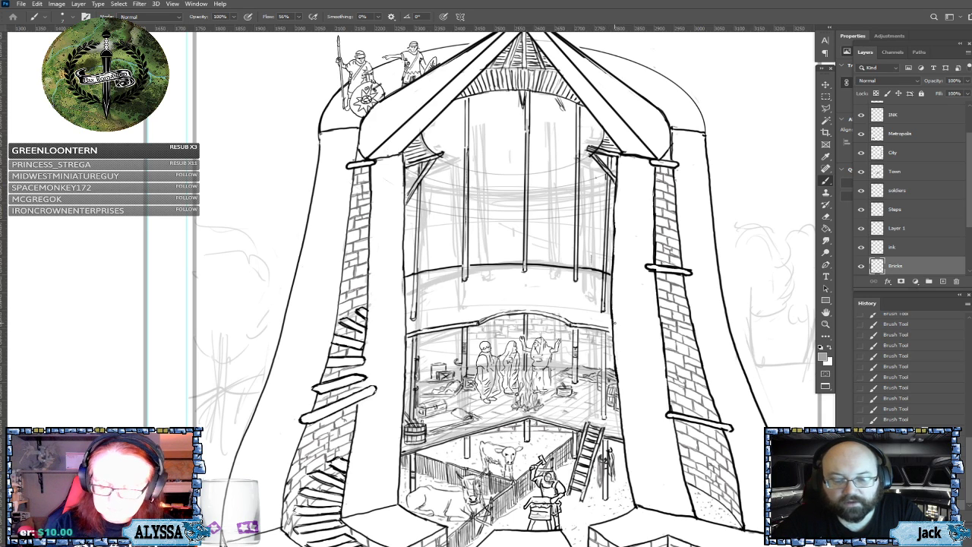
key("ctrl+minus")
left_click_drag(588, 340, 526, 285)
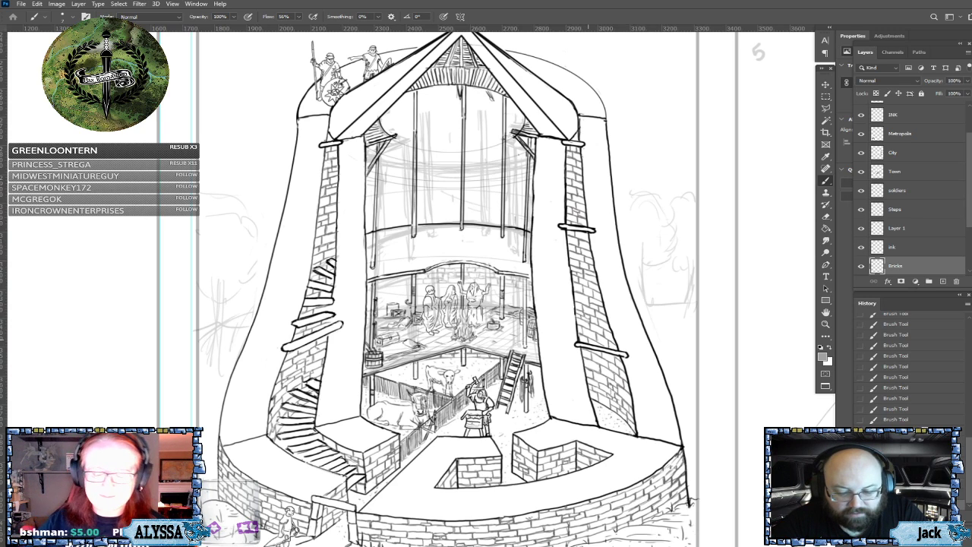
scroll(352, 207, "up", 3)
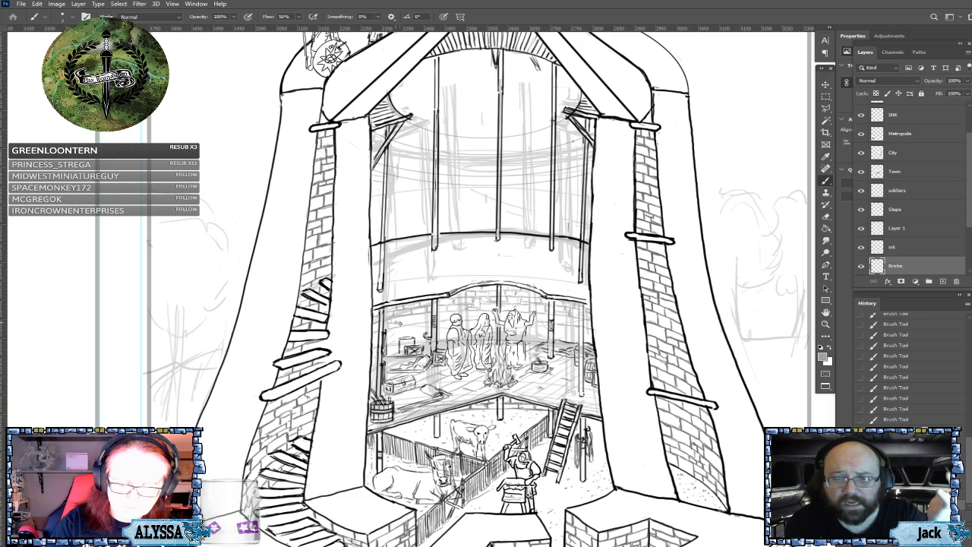
Step: Extend the grey brickwork across the middle floor's back wall from the left posts past the figures to the right end
left_click_drag(408, 322, 431, 318)
left_click_drag(424, 319, 449, 318)
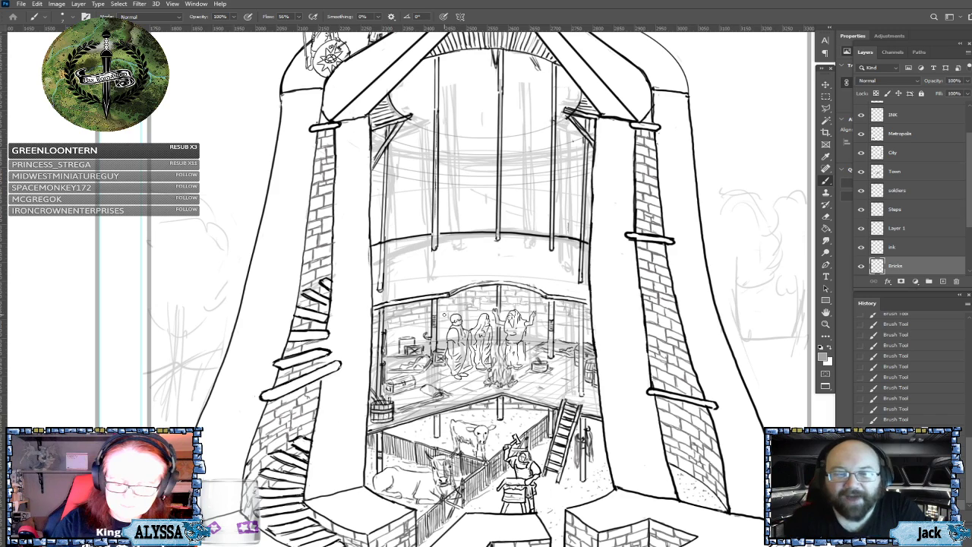
left_click_drag(474, 312, 475, 318)
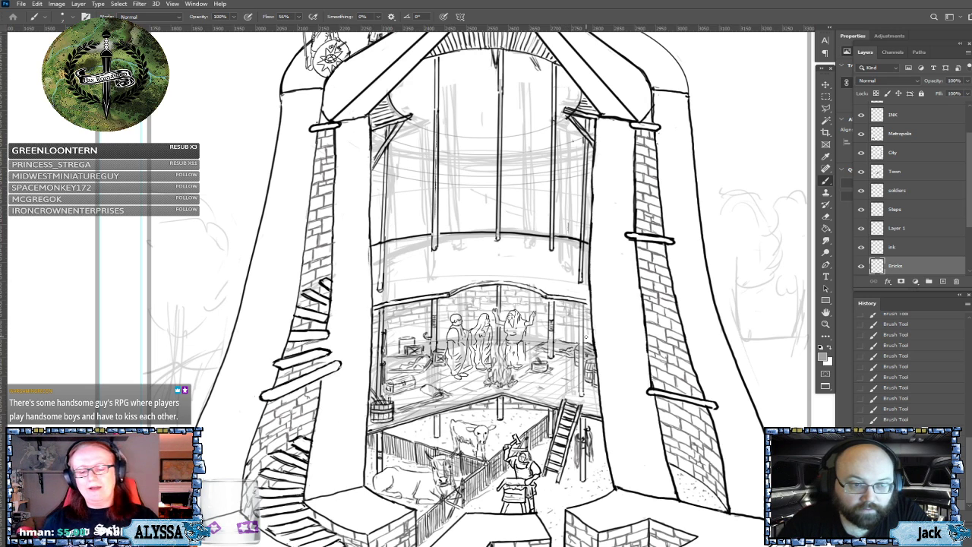
scroll(586, 337, "down", 5)
scroll(586, 336, "up", 2)
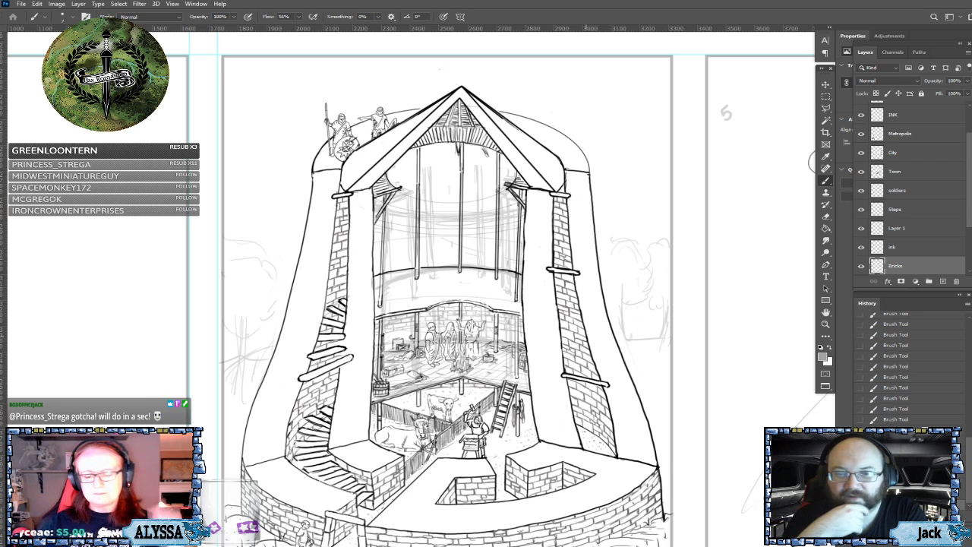
scroll(420, 327, "up", 2)
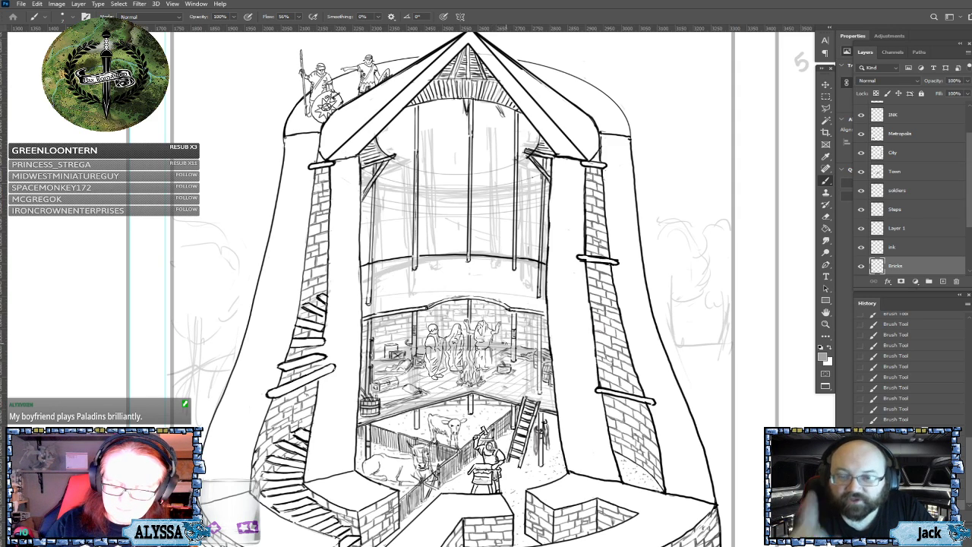
Step: Erase the rough sketch lines behind the middle floor's figures and floorboards on the perspective layer
scroll(469, 384, "down", 3)
mouse_move(468, 384)
left_mouse_down()
mouse_move(409, 411)
mouse_move(423, 346)
left_mouse_up()
left_click_drag(969, 223, 968, 271)
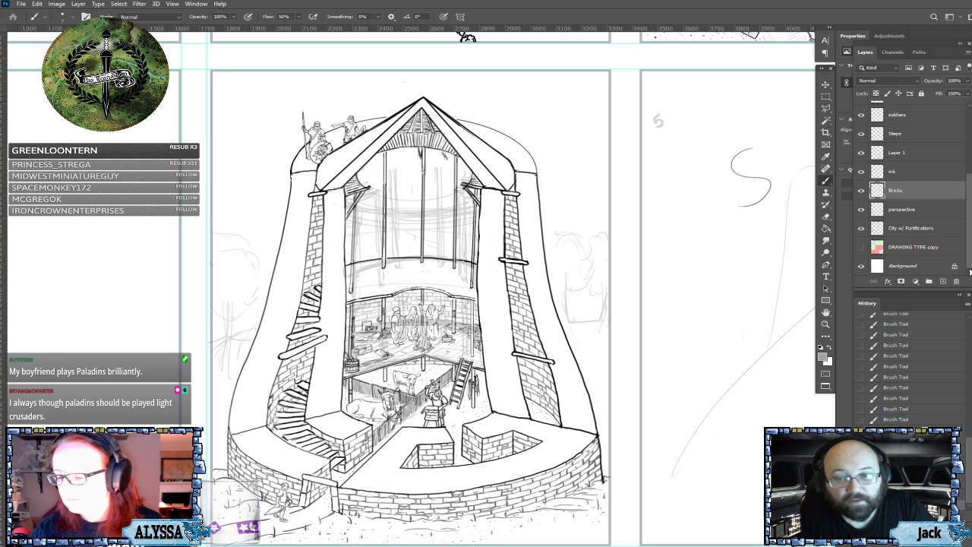
left_click(930, 210)
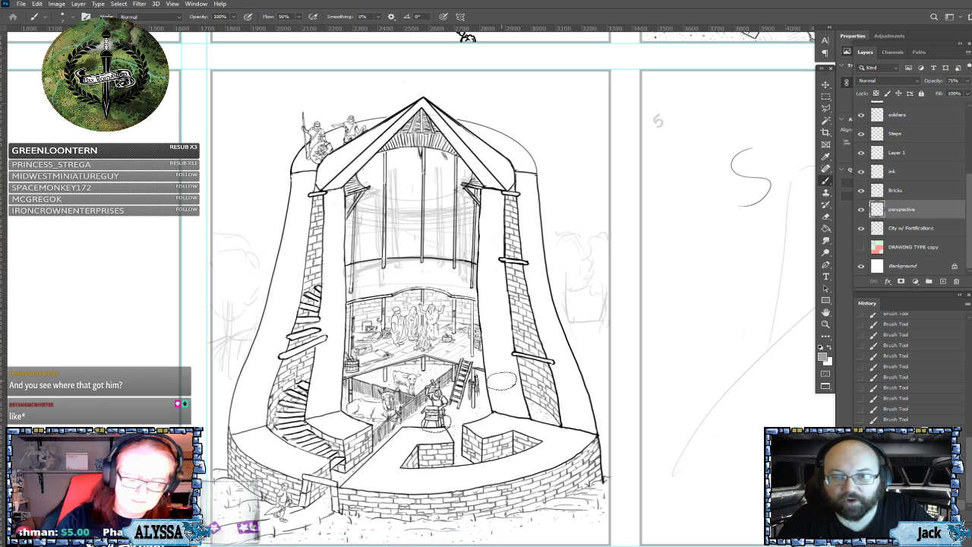
scroll(366, 355, "down", 2)
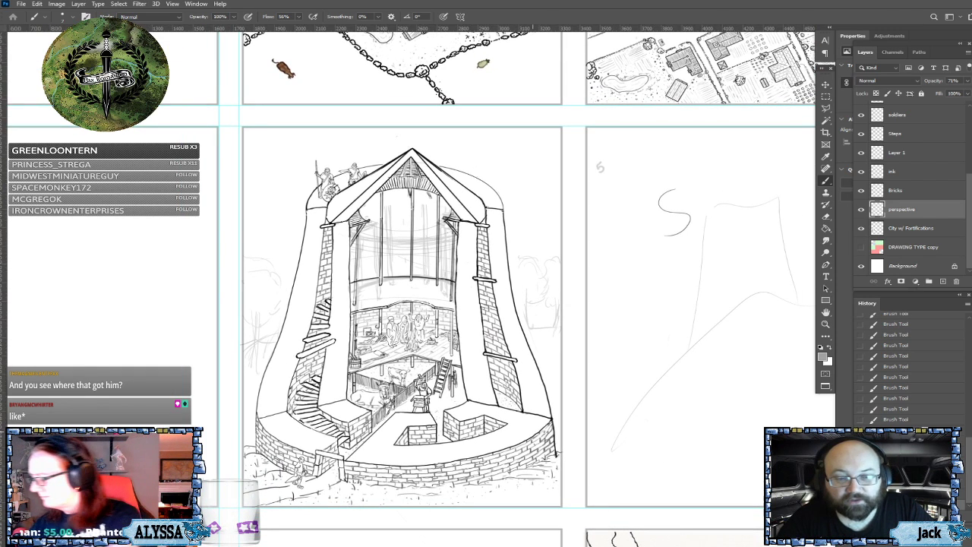
scroll(352, 296, "up", 3)
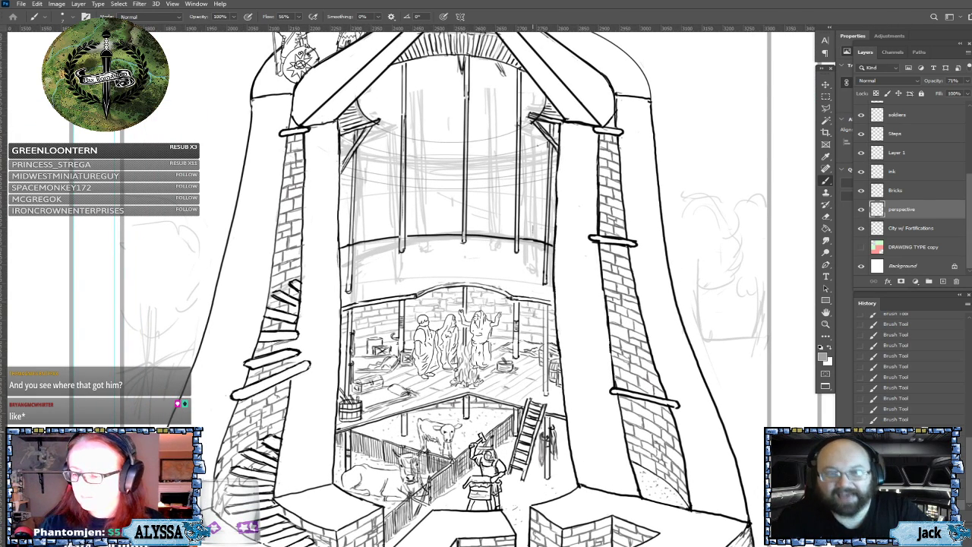
Step: Add grey brick lines on the Bricks layer to the back wall under the right side of the middle floor's arch
left_click(908, 193)
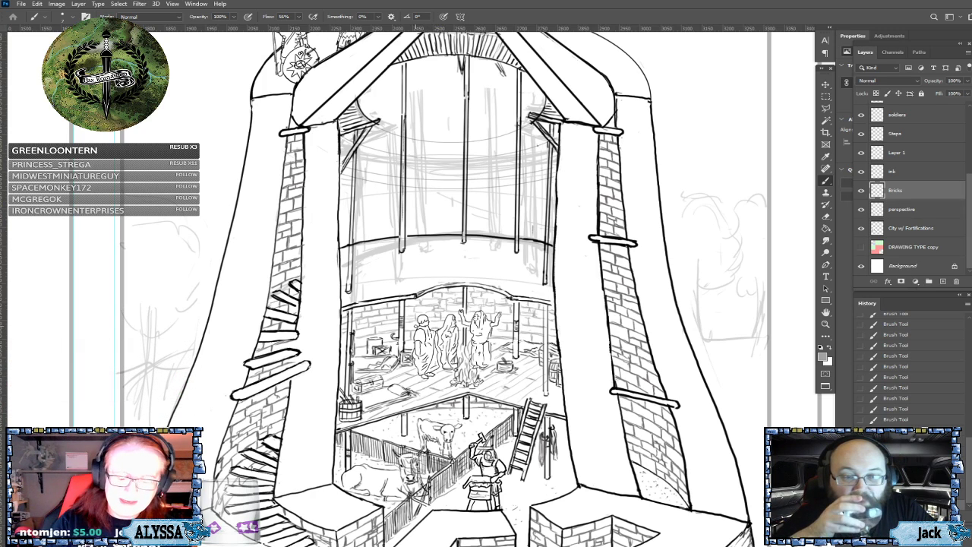
scroll(428, 401, "down", 3)
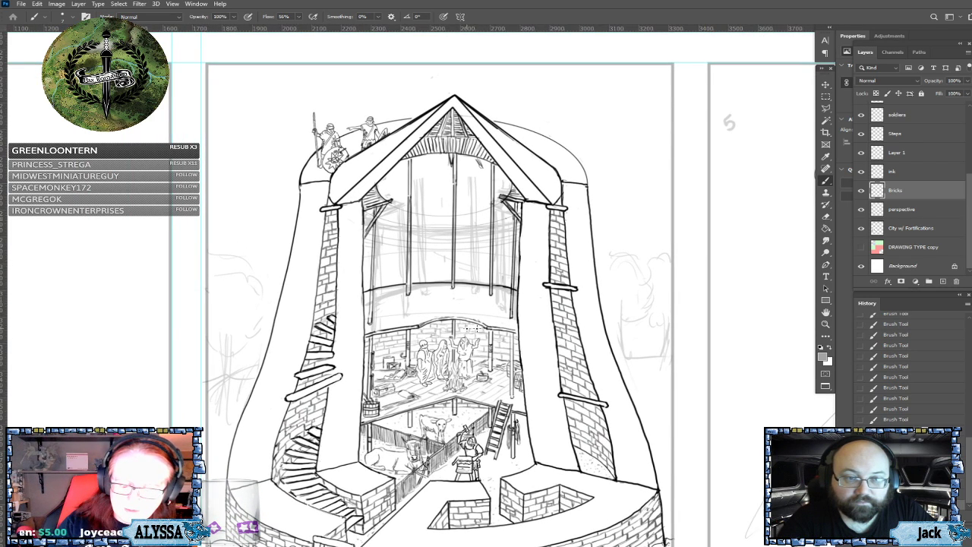
left_click_drag(466, 328, 483, 329)
left_click(482, 329)
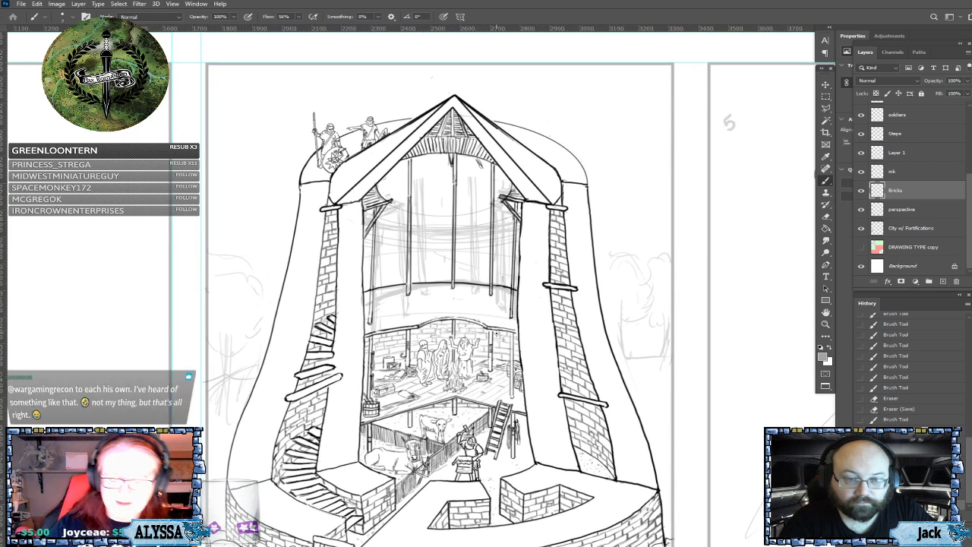
Step: Add short grey detail strokes beneath the middle floor's front edge, beside the top of the ladder
scroll(486, 330, "up", 2)
scroll(496, 332, "up", 1)
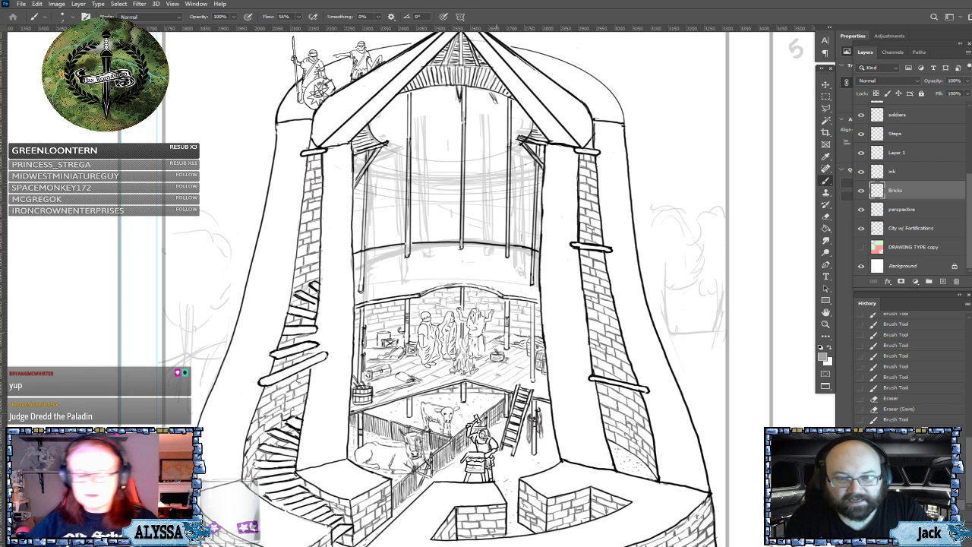
scroll(431, 289, "up", 1)
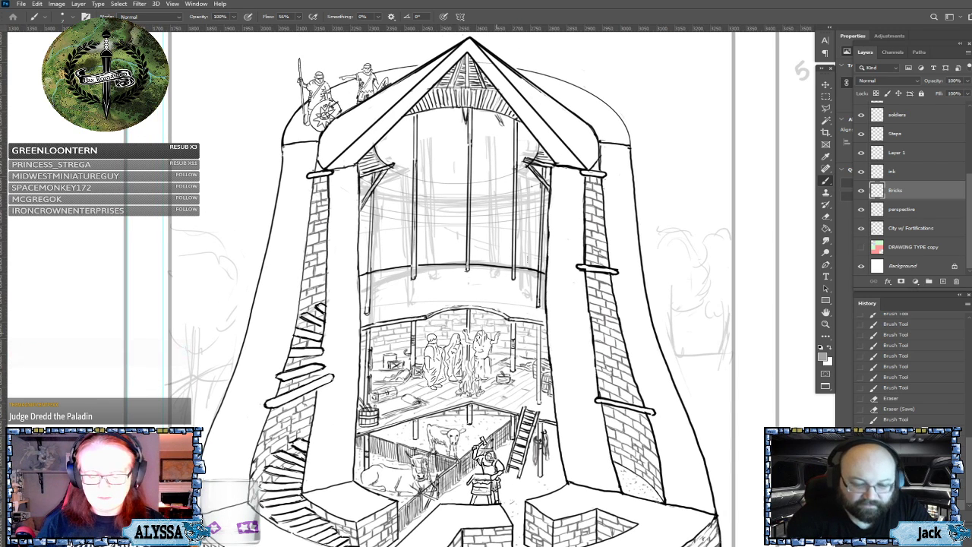
scroll(431, 288, "up", 2)
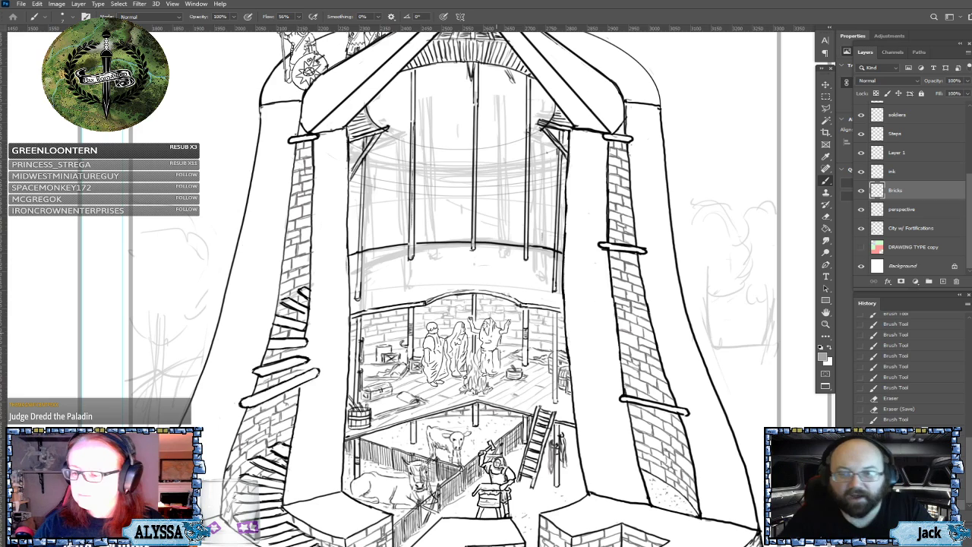
mouse_move(545, 409)
left_mouse_down()
mouse_move(565, 394)
mouse_move(561, 405)
left_mouse_up()
mouse_move(560, 407)
left_mouse_down()
mouse_move(569, 399)
mouse_move(564, 416)
mouse_move(568, 408)
left_mouse_up()
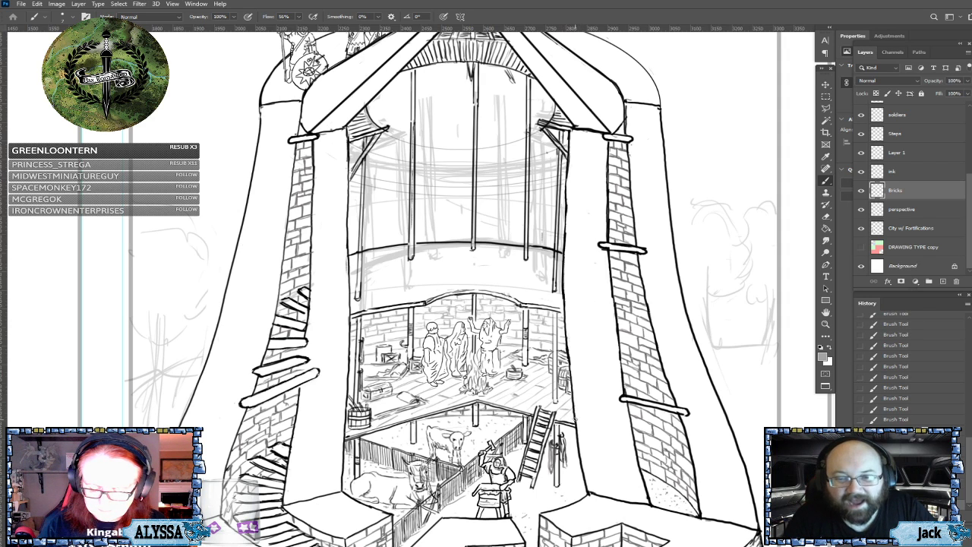
scroll(577, 418, "down", 3)
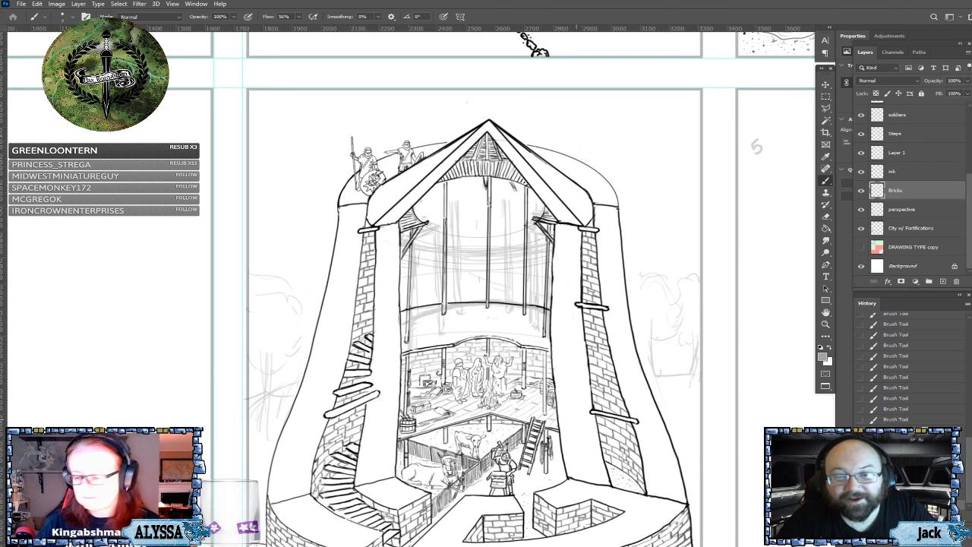
key("ctrl+plus")
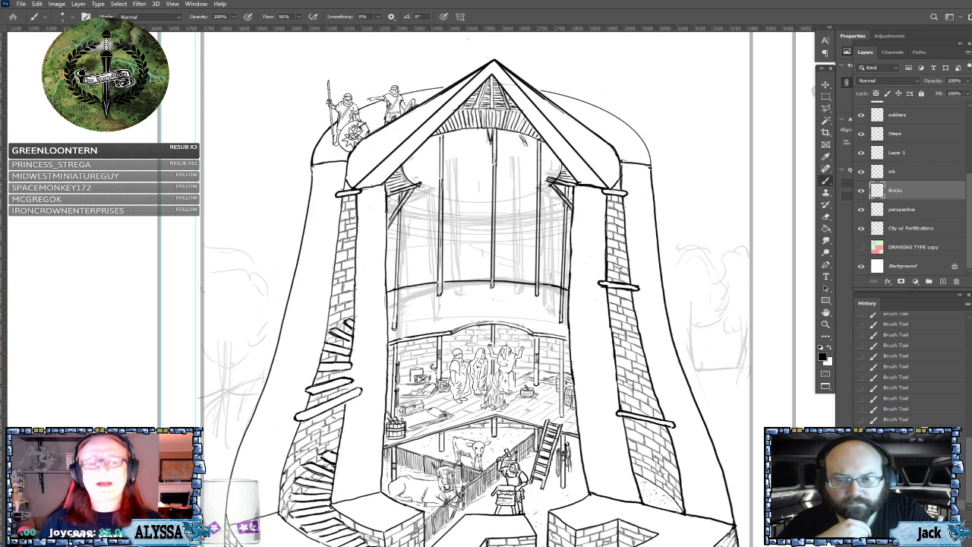
scroll(486, 289, "down", 3)
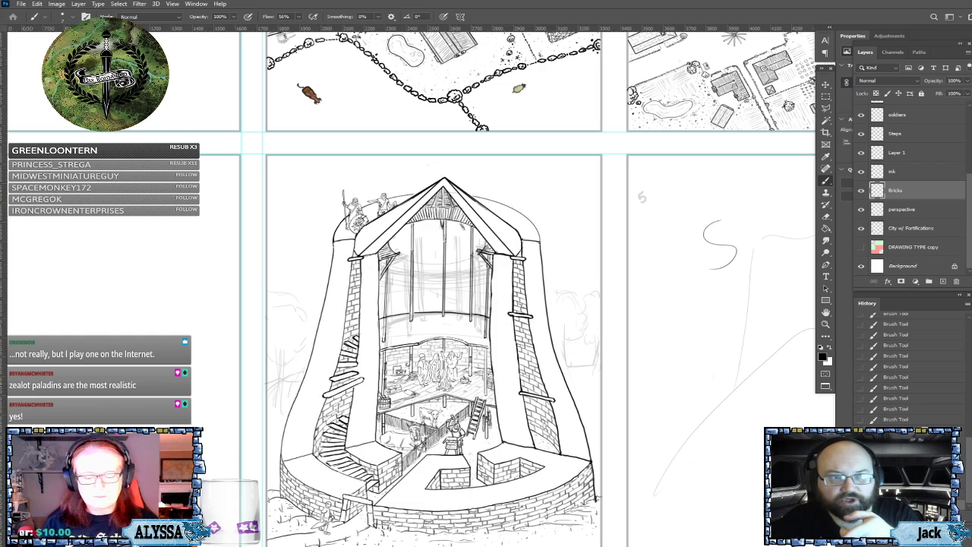
scroll(379, 404, "up", 6)
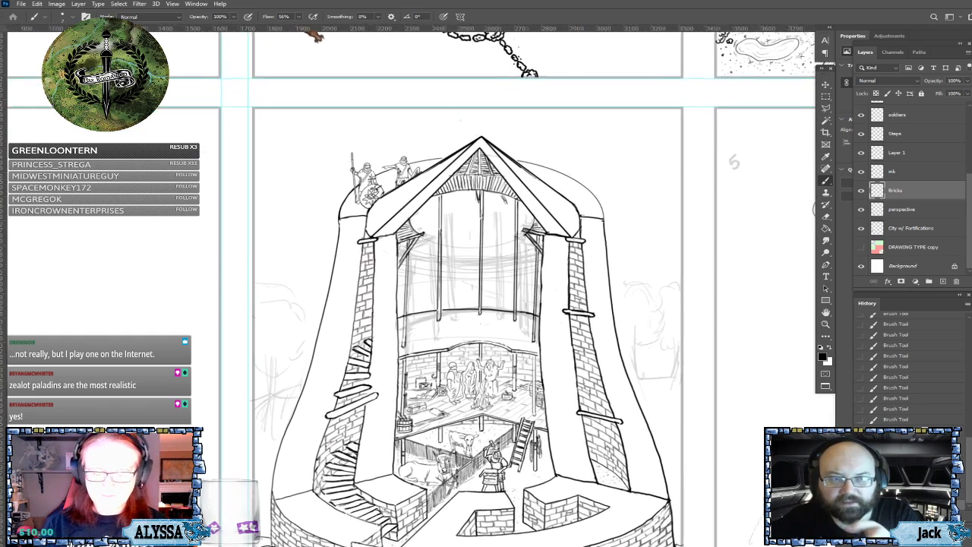
scroll(427, 276, "up", 2)
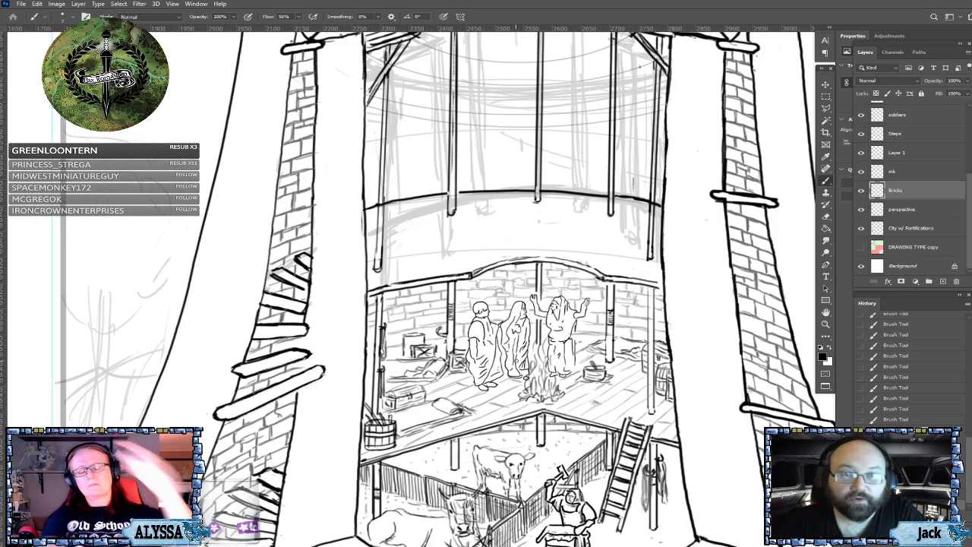
scroll(416, 286, "down", 5)
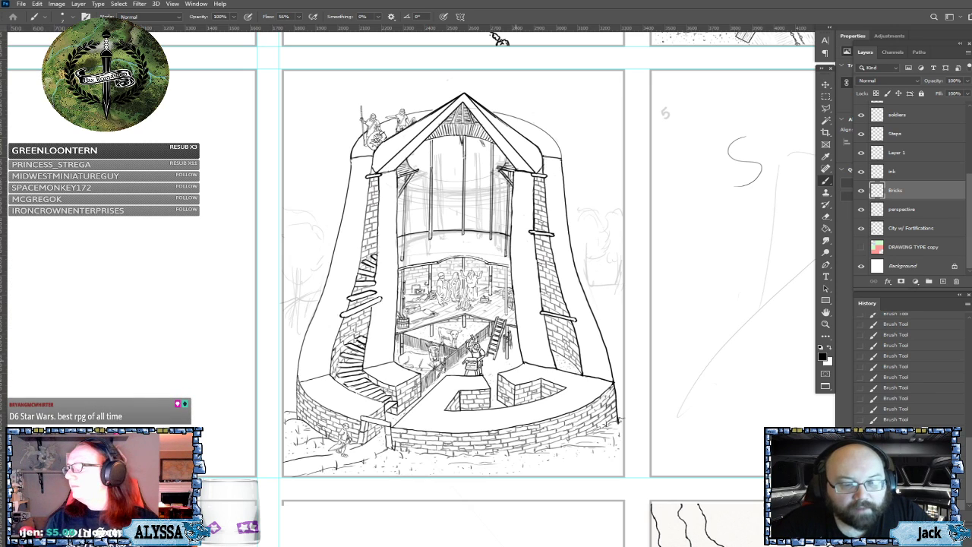
scroll(412, 277, "up", 5)
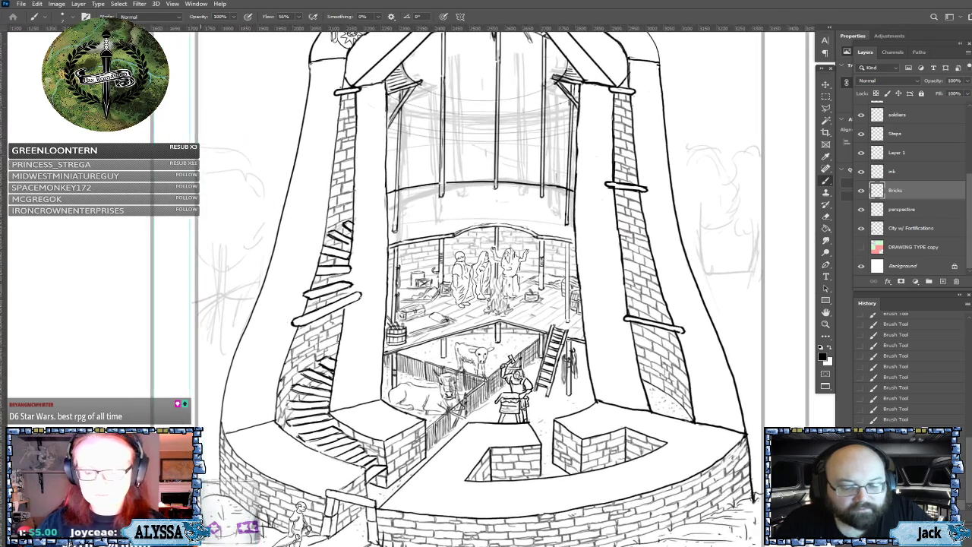
scroll(430, 220, "up", 3)
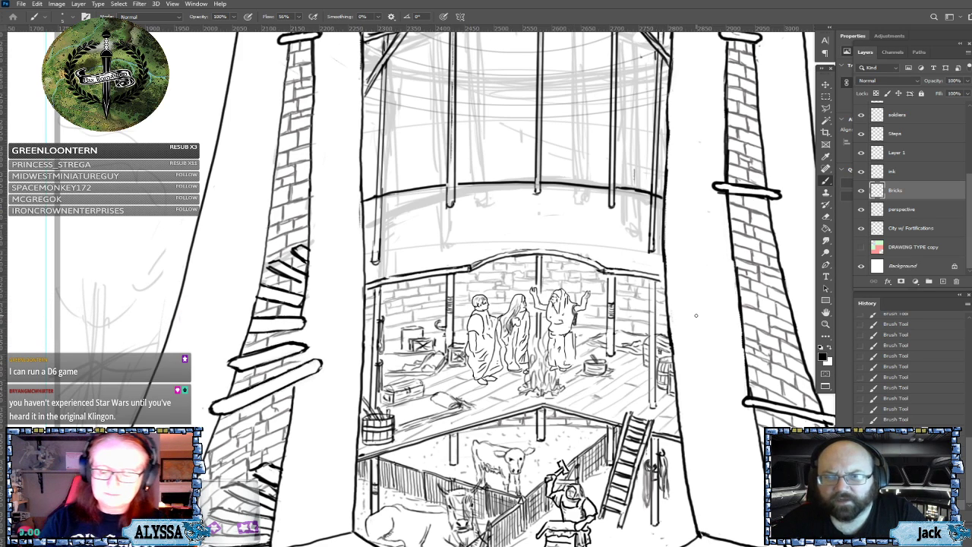
mouse_move(607, 300)
left_mouse_down()
mouse_move(579, 313)
mouse_move(612, 292)
left_mouse_up()
key("ctrl+d")
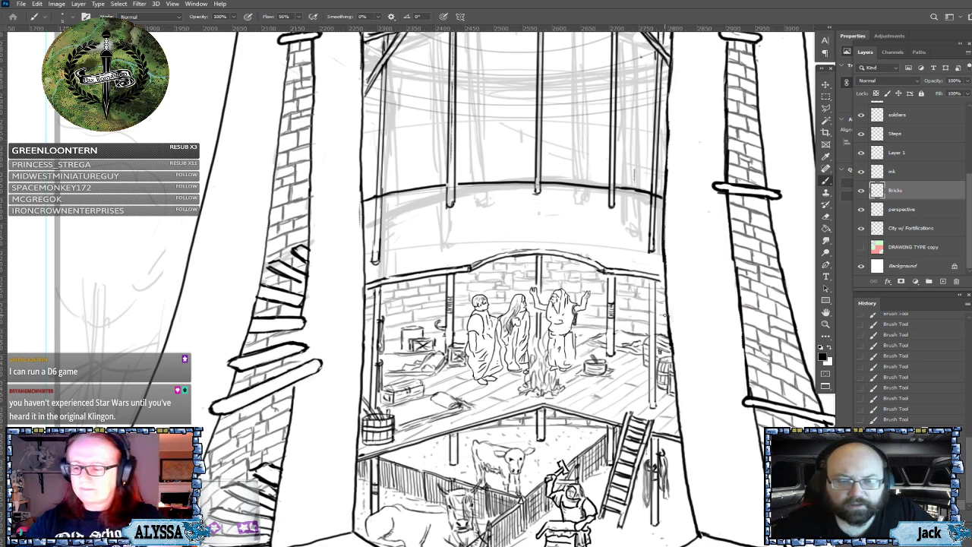
mouse_move(687, 287)
left_mouse_down()
mouse_move(714, 288)
mouse_move(686, 293)
left_mouse_up()
key("ctrl+d")
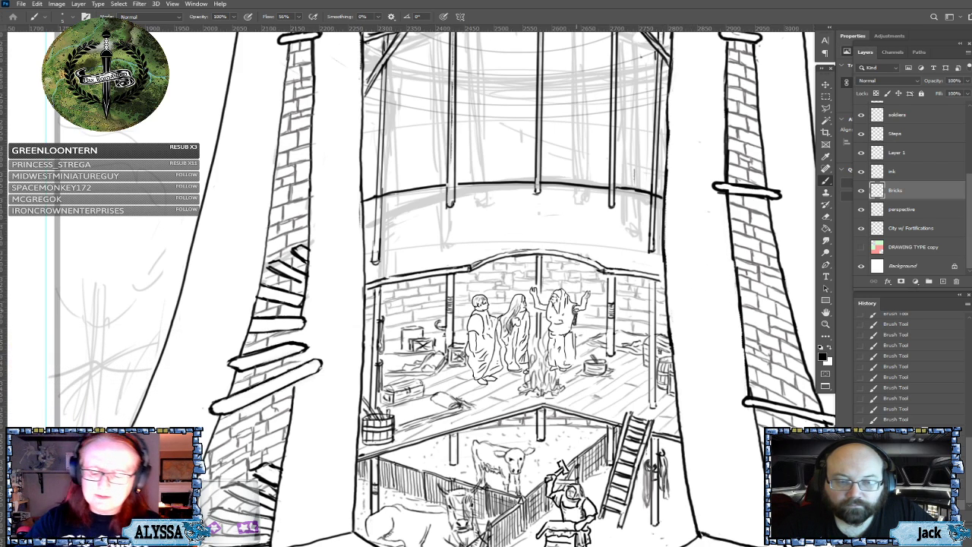
Step: Add small detail strokes on the Bricks layer along the inner side of the middle floor's left robed figure, beside the middle figure
scroll(394, 324, "down", 3)
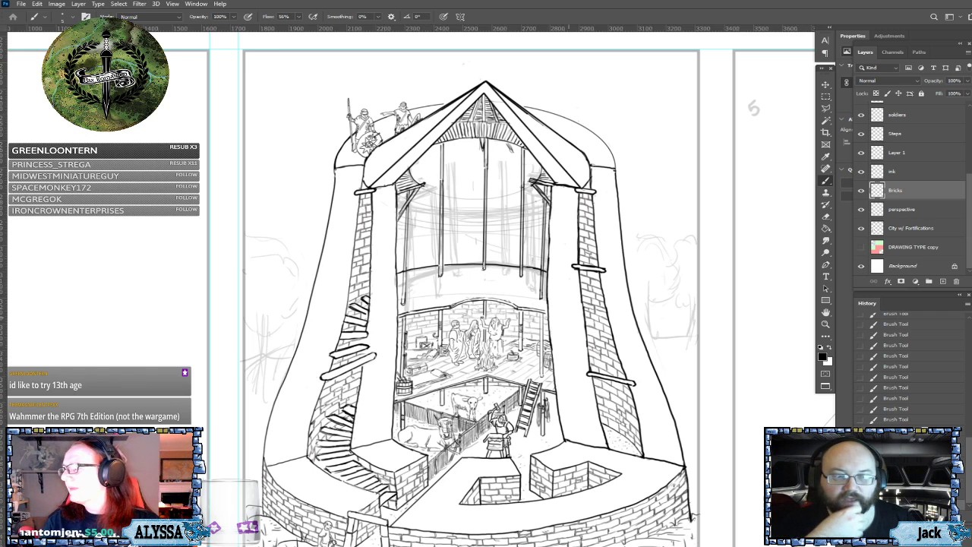
scroll(448, 395, "up", 3)
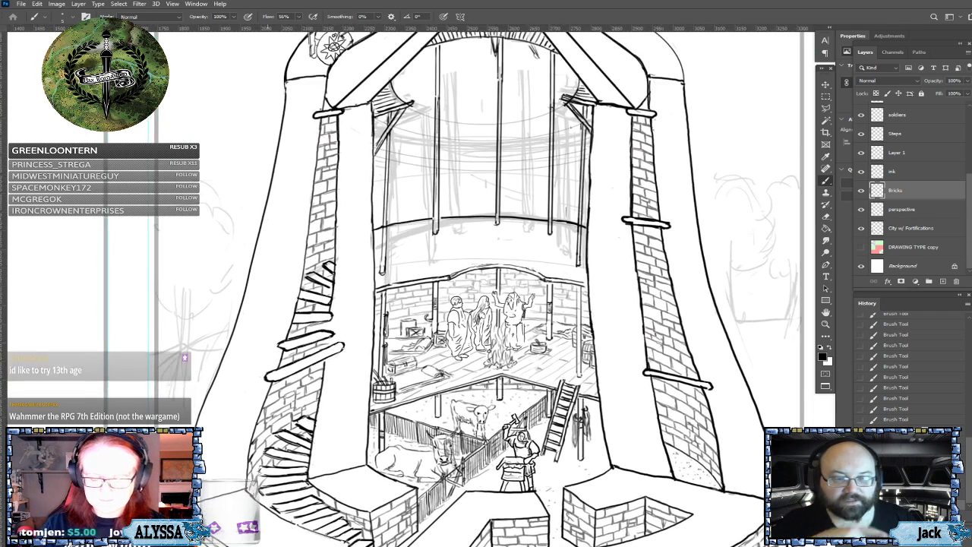
scroll(448, 395, "up", 2)
scroll(448, 395, "up", 3)
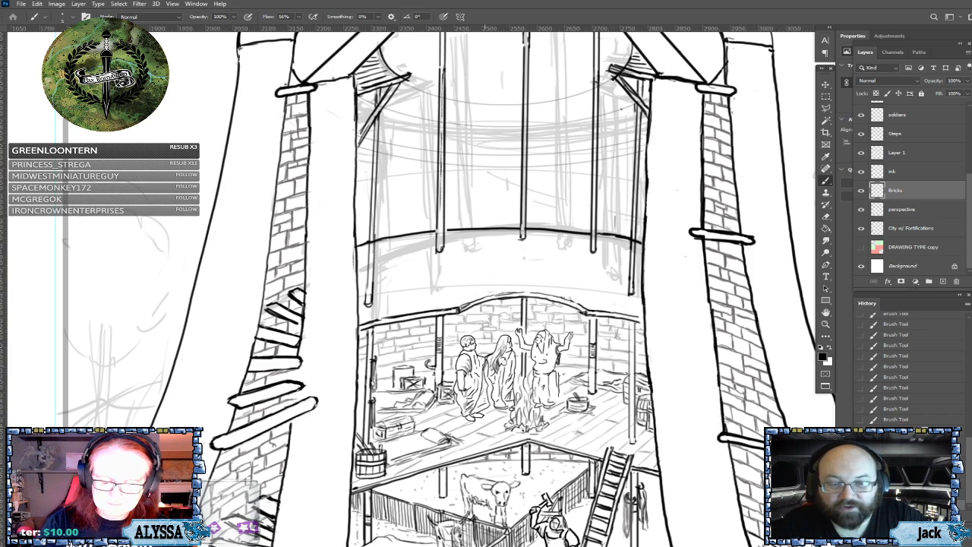
left_click_drag(484, 366, 485, 378)
left_click(487, 368)
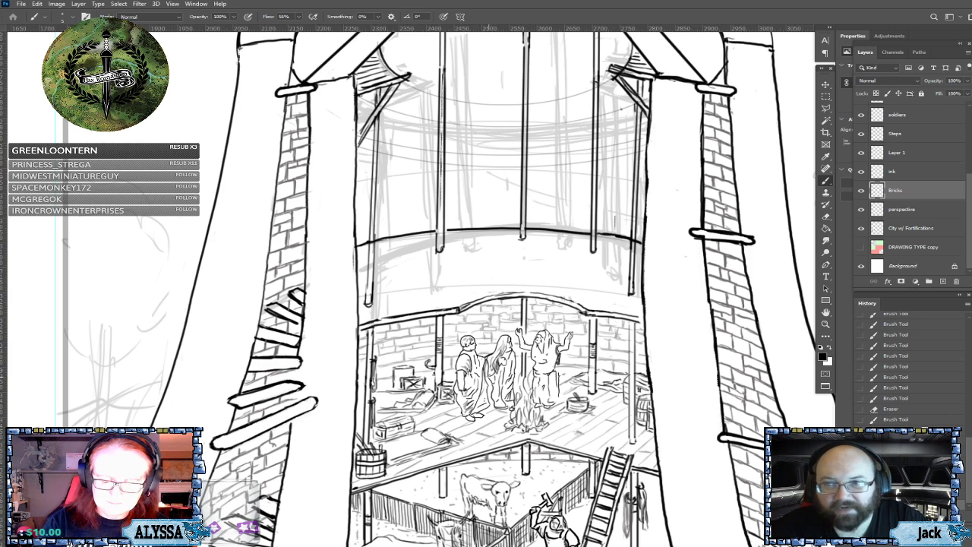
left_click(478, 359)
left_click(479, 358)
left_click(481, 357)
left_click(480, 357)
left_click(479, 357)
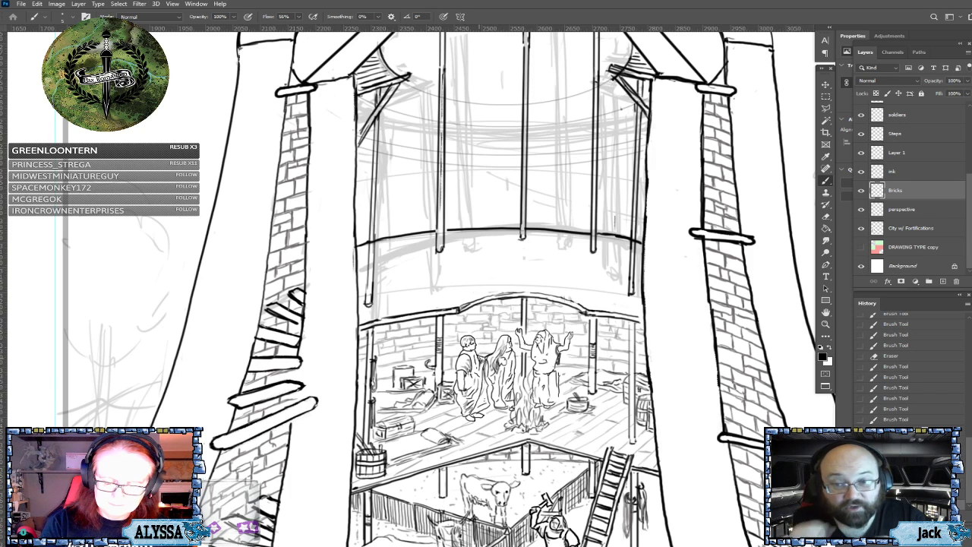
left_click(474, 353)
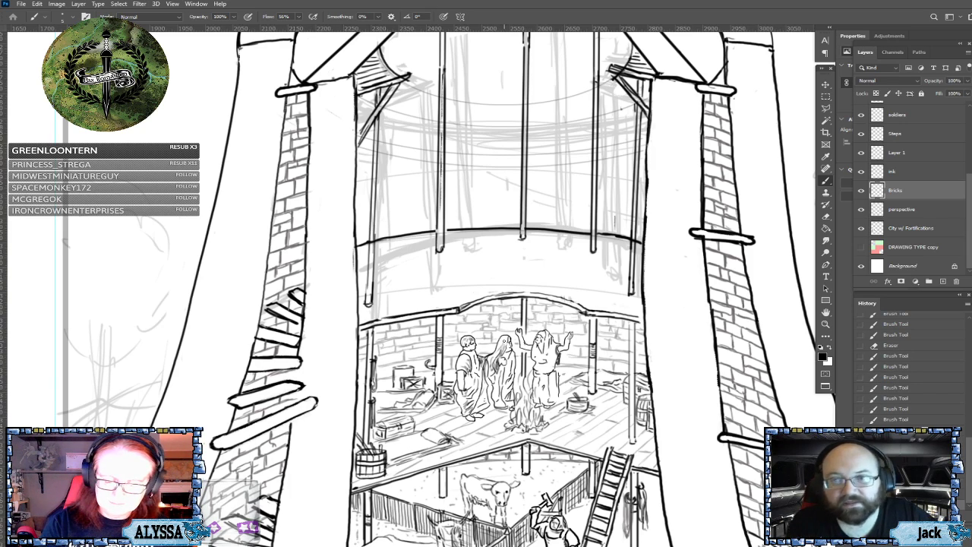
left_click(473, 353)
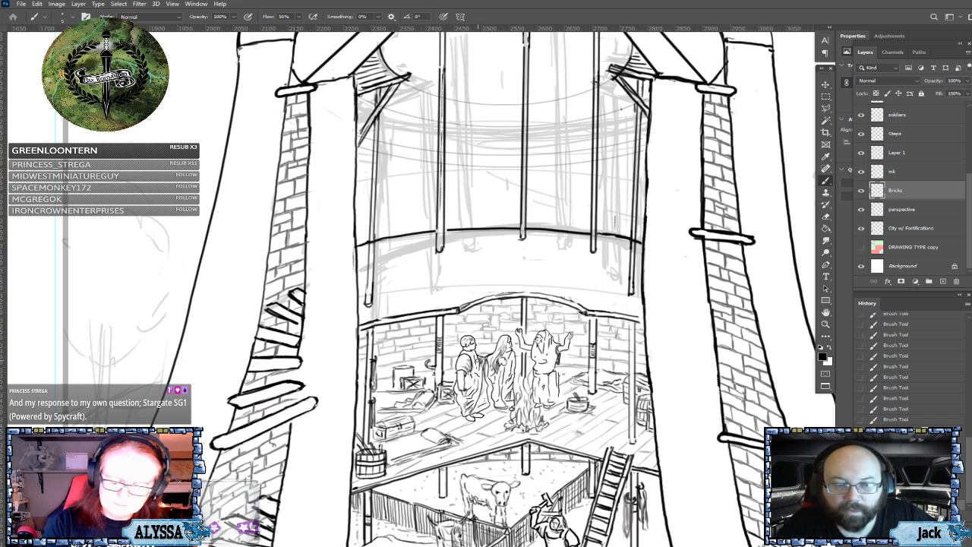
Step: Draw fold lines on the ink layer down the lower robe of the middle floor's left figure
left_click(899, 172)
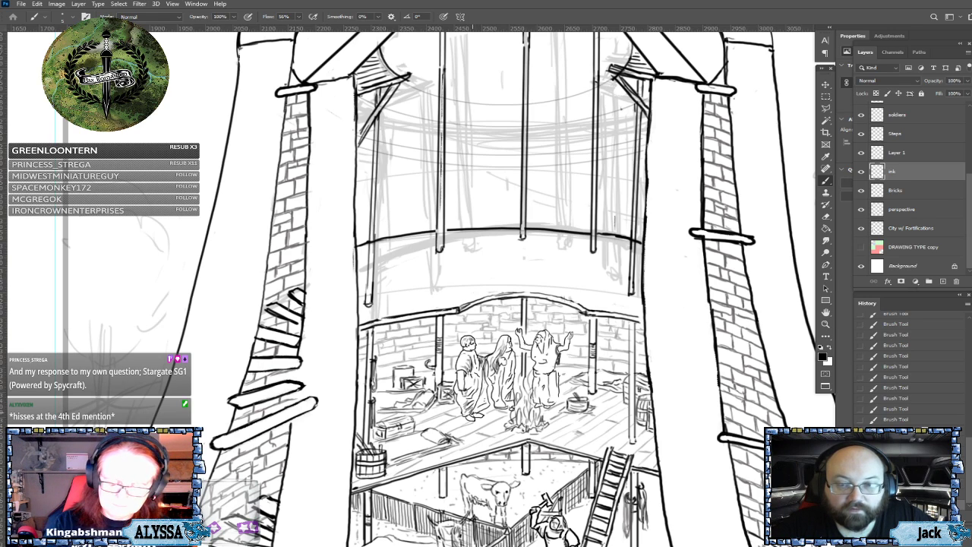
mouse_move(478, 406)
left_mouse_down()
mouse_move(487, 409)
mouse_move(483, 403)
left_mouse_up()
left_click_drag(478, 394, 485, 394)
mouse_move(481, 384)
left_mouse_down()
mouse_move(486, 395)
mouse_move(459, 410)
mouse_move(457, 400)
mouse_move(462, 418)
left_mouse_up()
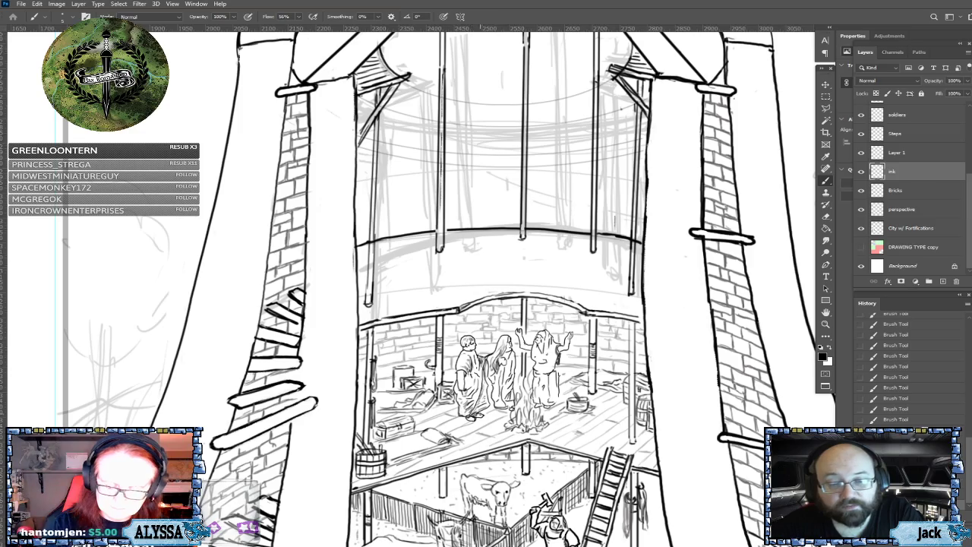
Step: Ink fold lines down the robe of the middle figure on the furnished floor, erasing and redrawing stray strokes
scroll(485, 349, "down", 5)
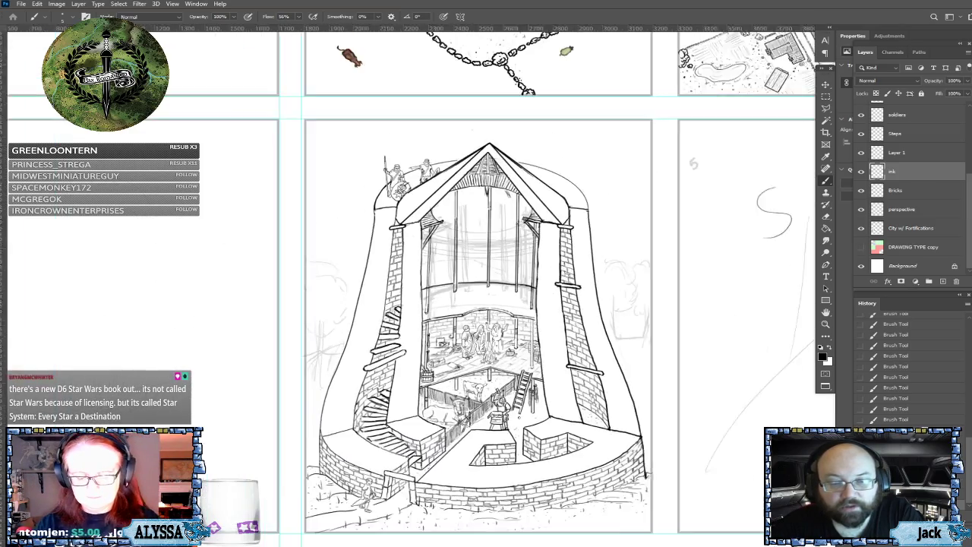
scroll(478, 312, "up", 3)
scroll(408, 342, "up", 1)
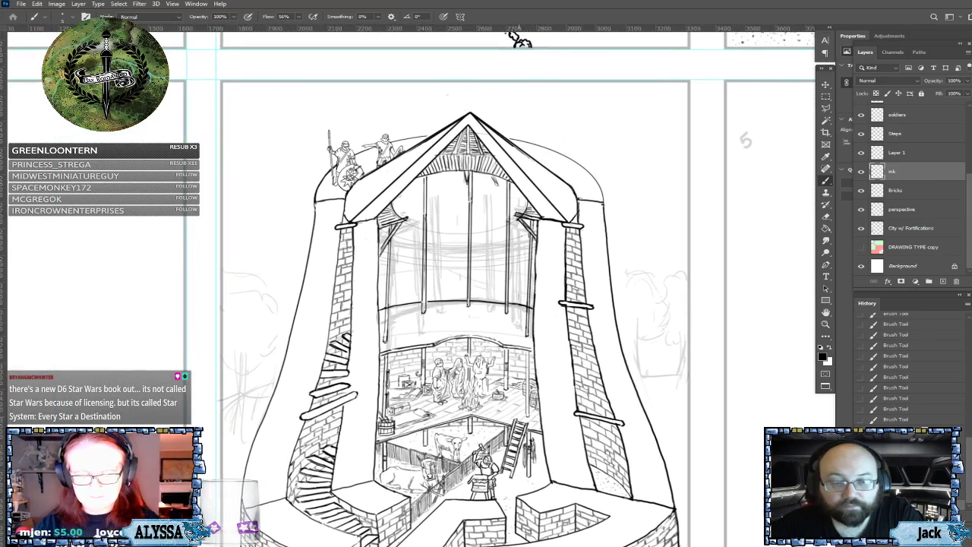
scroll(408, 343, "up", 2)
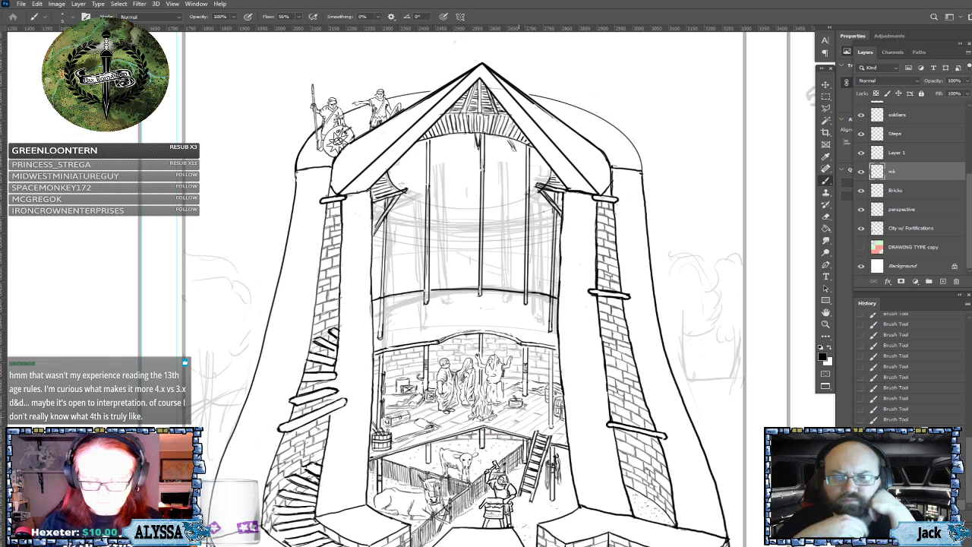
scroll(408, 380, "up", 3)
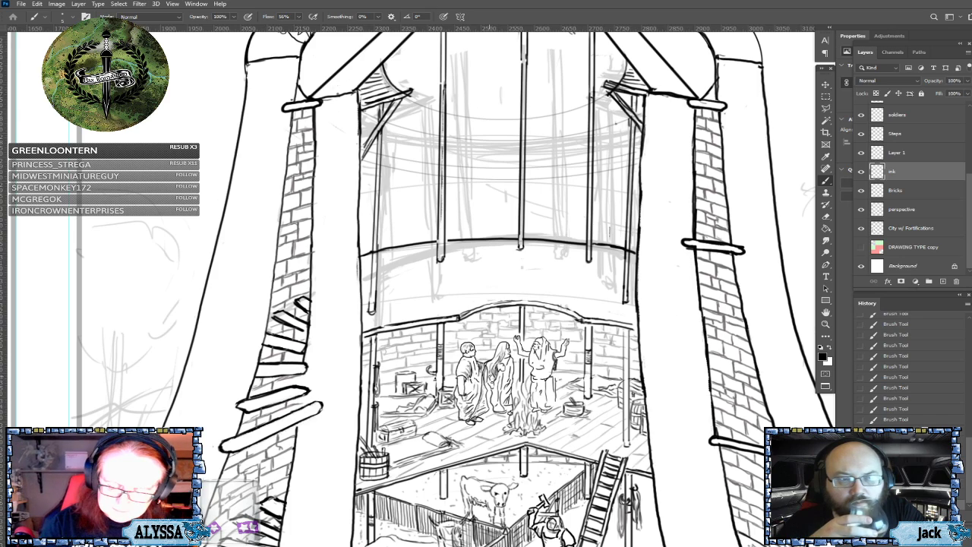
left_click_drag(490, 376, 492, 387)
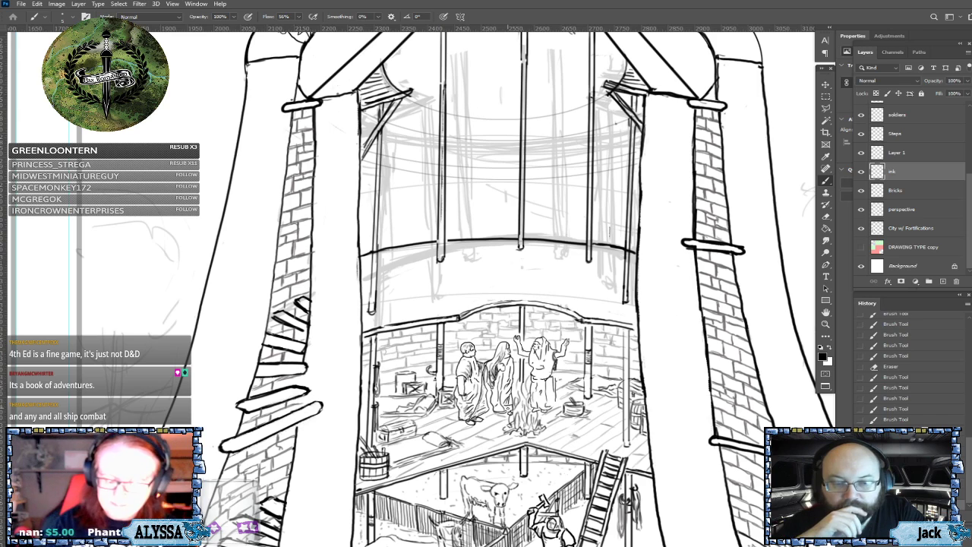
mouse_move(508, 406)
left_mouse_down()
mouse_move(502, 413)
mouse_move(506, 388)
left_mouse_up()
left_click_drag(505, 381, 507, 372)
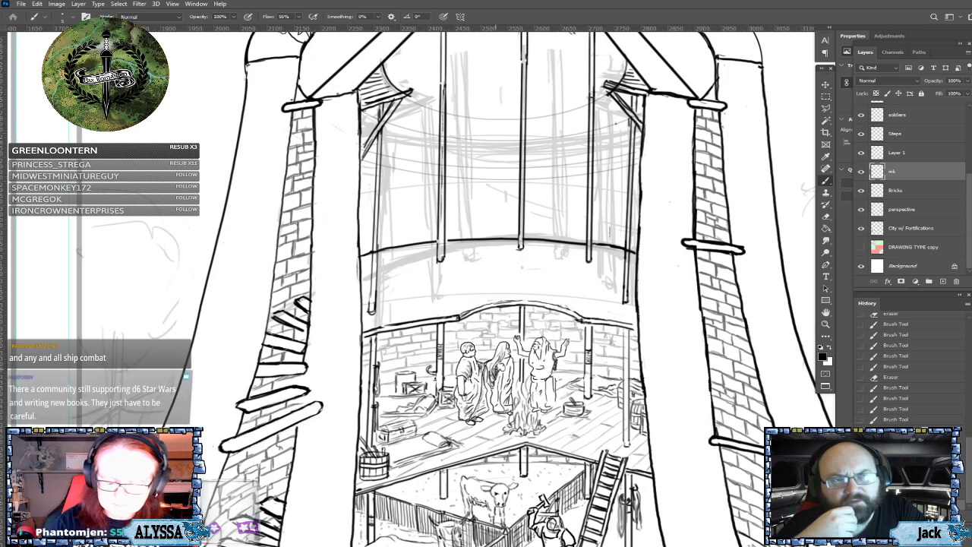
left_click_drag(495, 368, 505, 401)
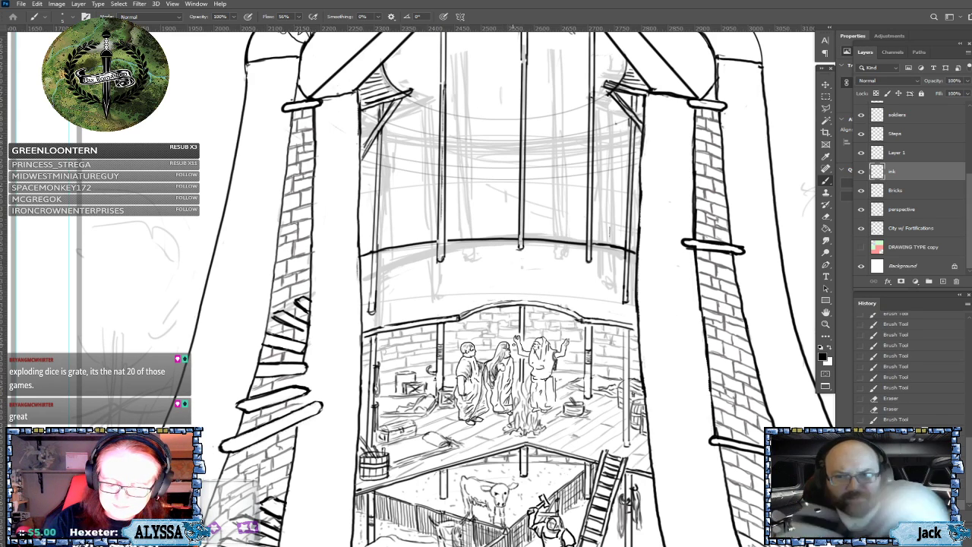
left_click_drag(509, 362, 505, 375)
left_click_drag(506, 369, 509, 376)
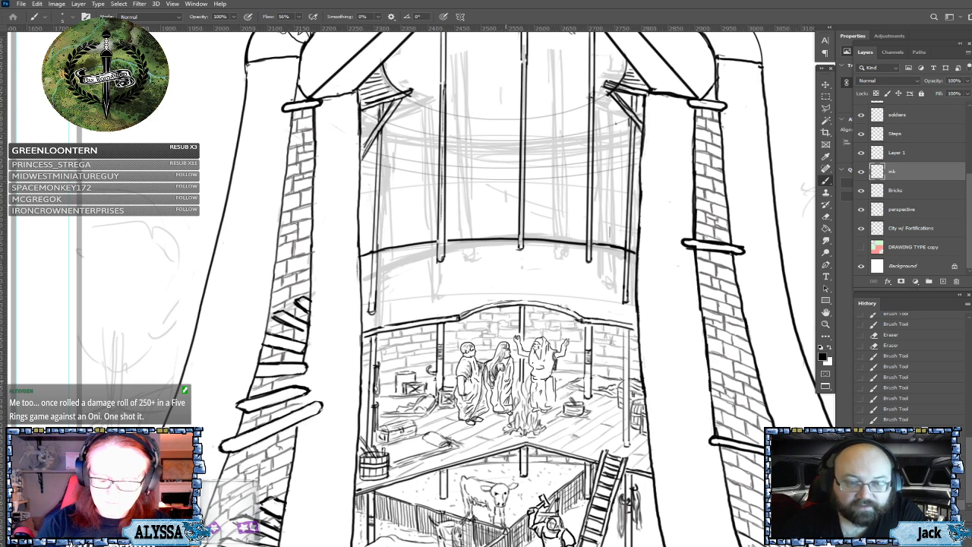
left_click_drag(506, 381, 504, 387)
left_click_drag(505, 384, 506, 397)
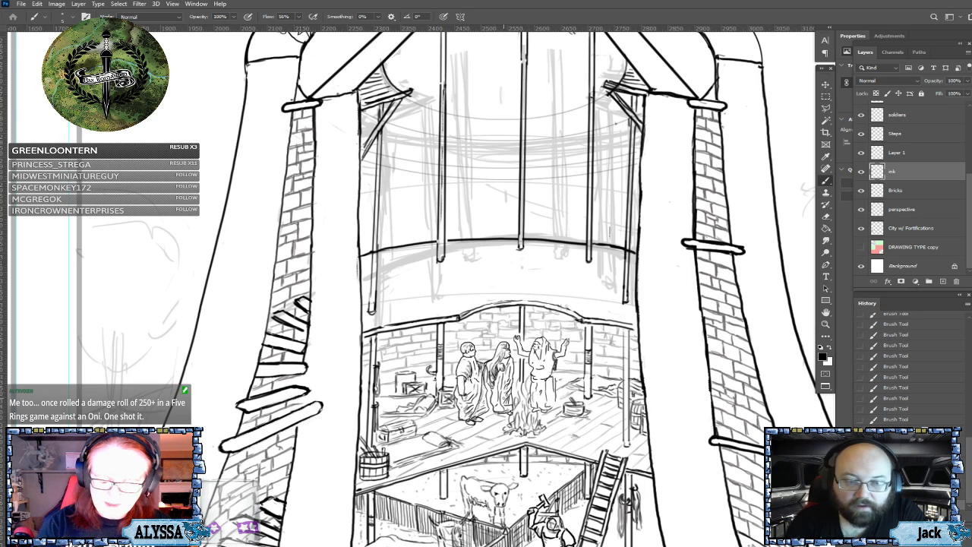
Step: Ink fold lines on the waist and lower robe of the figure with raised arms behind the campfire
scroll(308, 470, "down", 3)
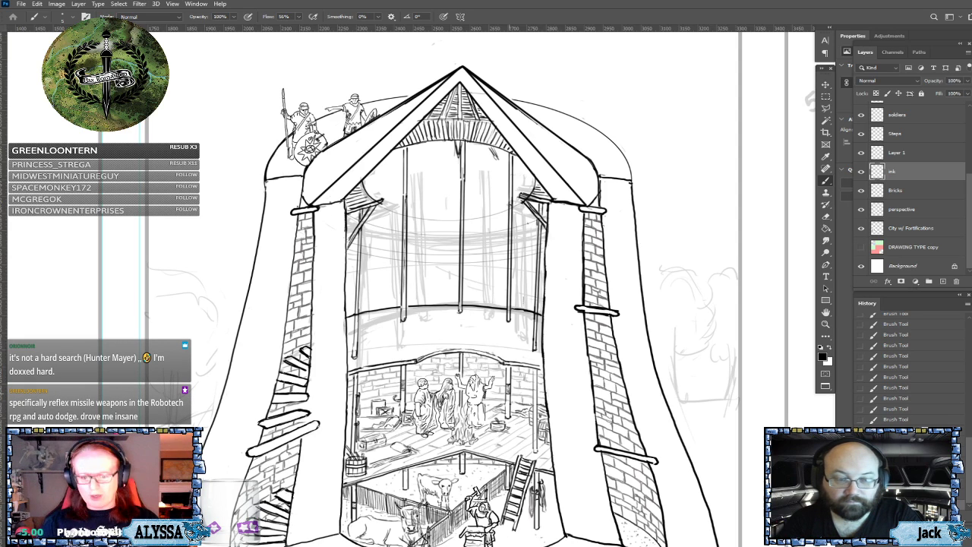
left_click_drag(509, 394, 534, 324)
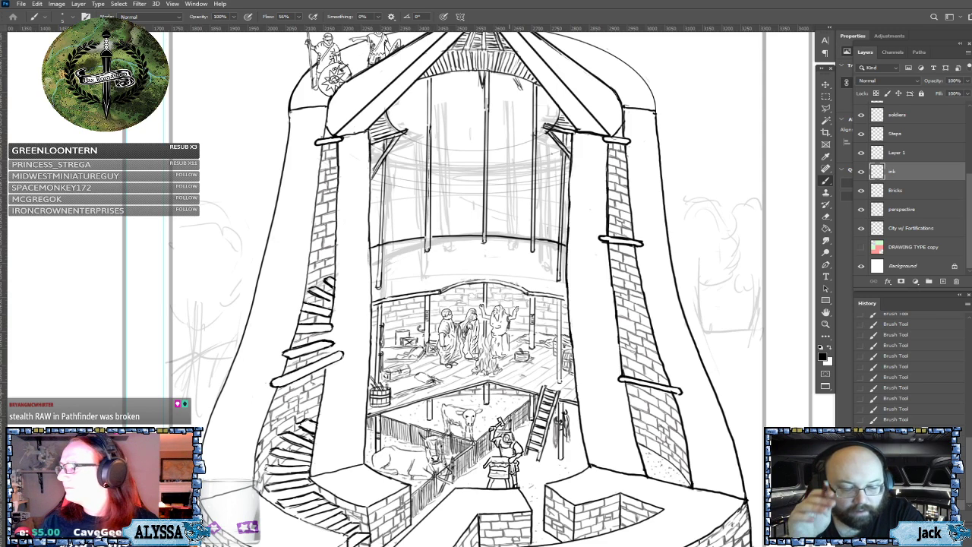
scroll(486, 289, "up", 2)
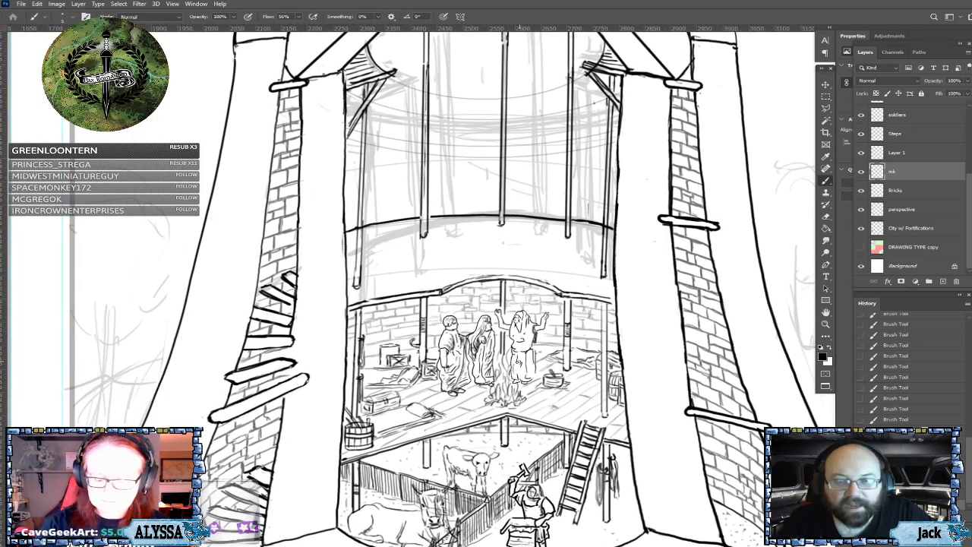
left_click_drag(519, 352, 521, 361)
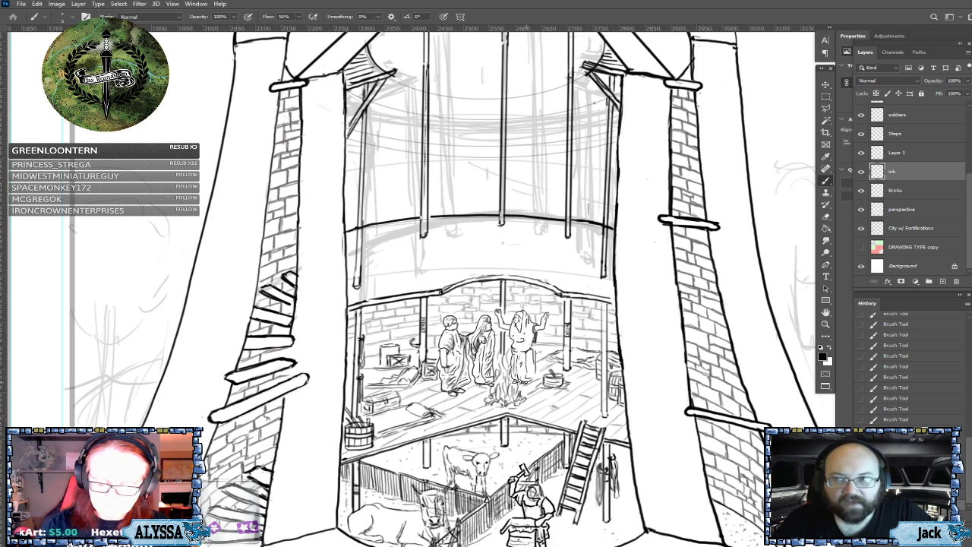
mouse_move(524, 368)
left_mouse_down()
mouse_move(524, 377)
mouse_move(536, 355)
left_mouse_up()
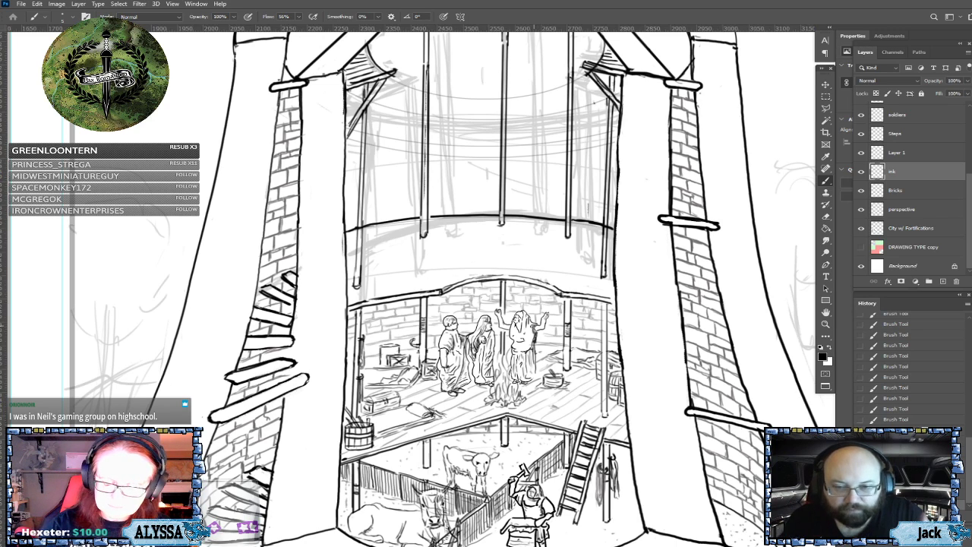
Step: Add short ink fold strokes on the ink layer to the right sleeve and side of the figure with raised arms
left_click(906, 190)
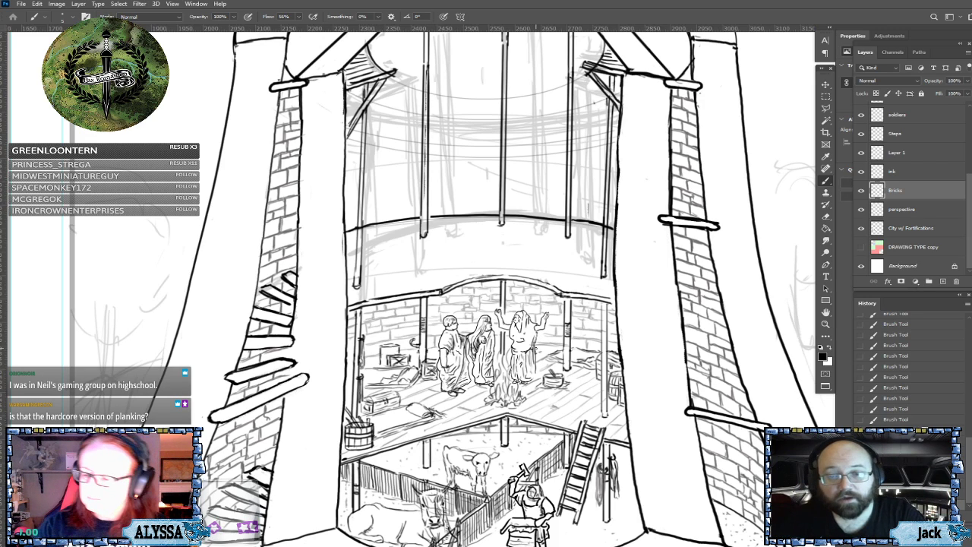
left_click(911, 173)
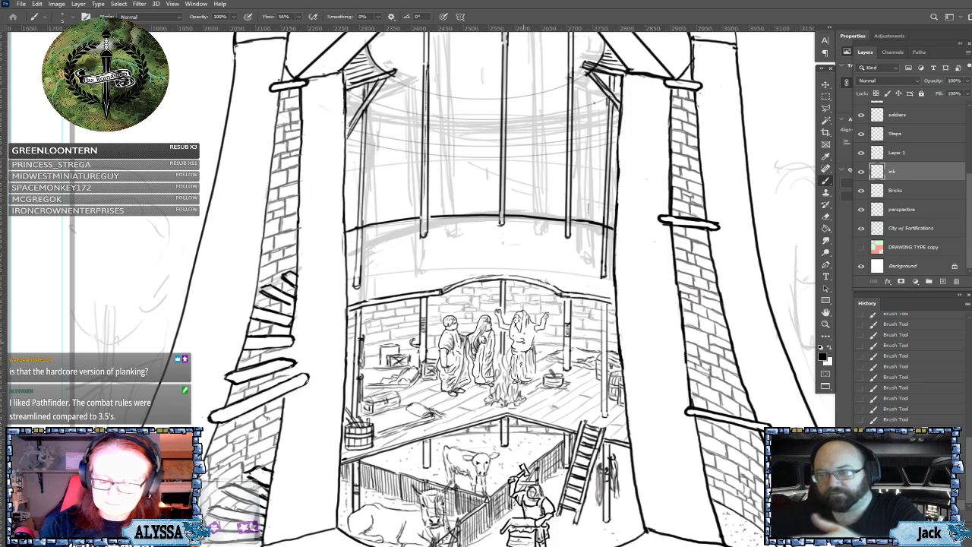
left_click_drag(534, 329, 536, 339)
left_click(537, 332)
left_click(537, 342)
left_click(535, 334)
left_click(535, 341)
left_click_drag(535, 334, 535, 341)
left_click_drag(535, 333, 532, 340)
left_click_drag(532, 336, 536, 357)
left_click_drag(537, 357, 539, 364)
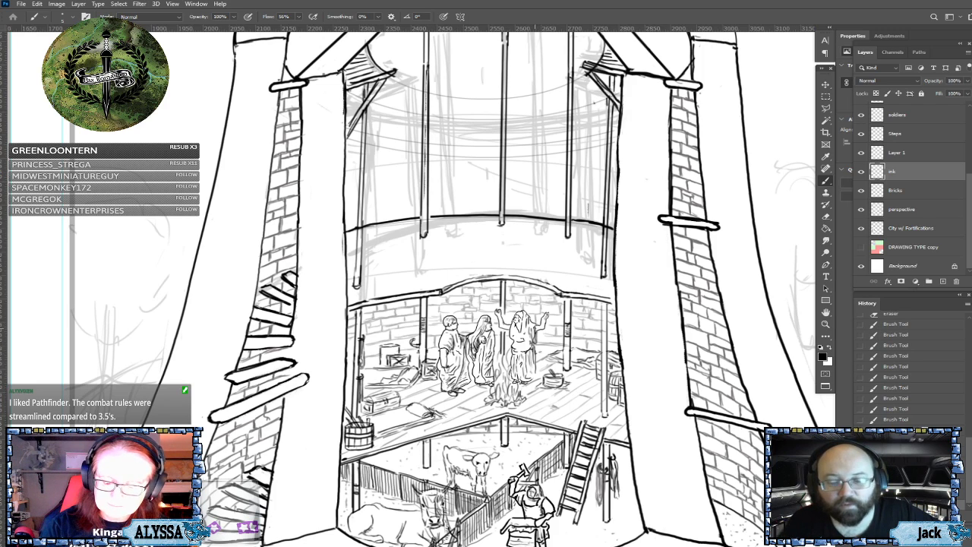
left_click_drag(535, 328, 537, 324)
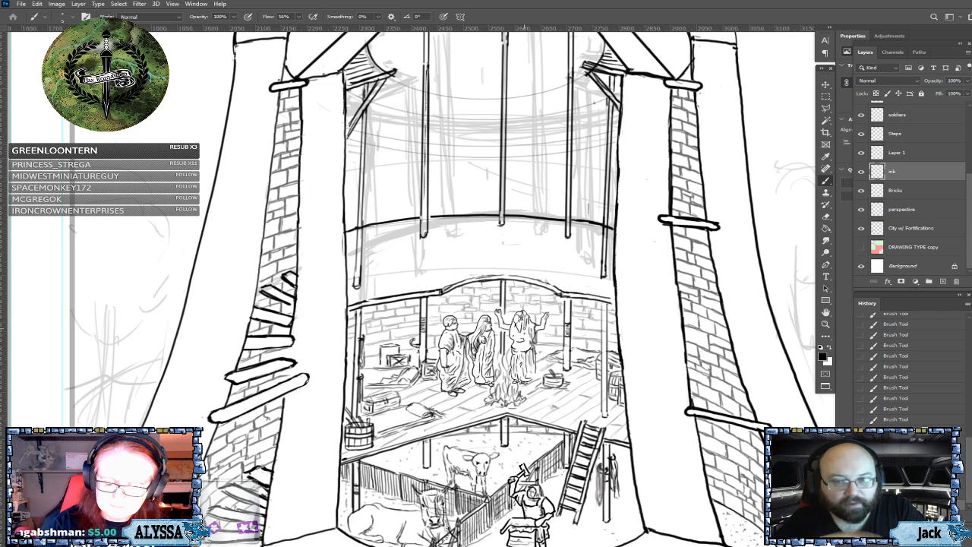
Step: Ink short fold strokes across the waist of the figure with raised arms behind the campfire
left_click_drag(513, 338, 526, 346)
left_click_drag(521, 342, 523, 345)
left_click_drag(518, 342, 520, 345)
left_click_drag(515, 341, 520, 345)
left_click_drag(514, 343, 521, 342)
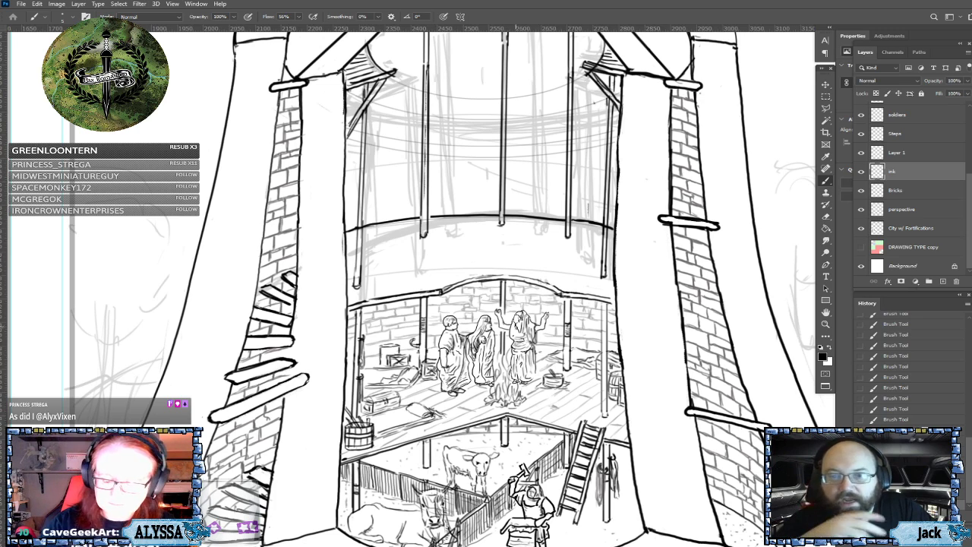
Step: Add small ink detail strokes to the chest and neckline of the figure with raised arms
left_click_drag(516, 329, 521, 332)
left_click(518, 329)
left_click(519, 328)
left_click(520, 327)
left_click_drag(520, 331, 516, 328)
left_click_drag(516, 328, 518, 325)
left_click_drag(518, 325, 516, 324)
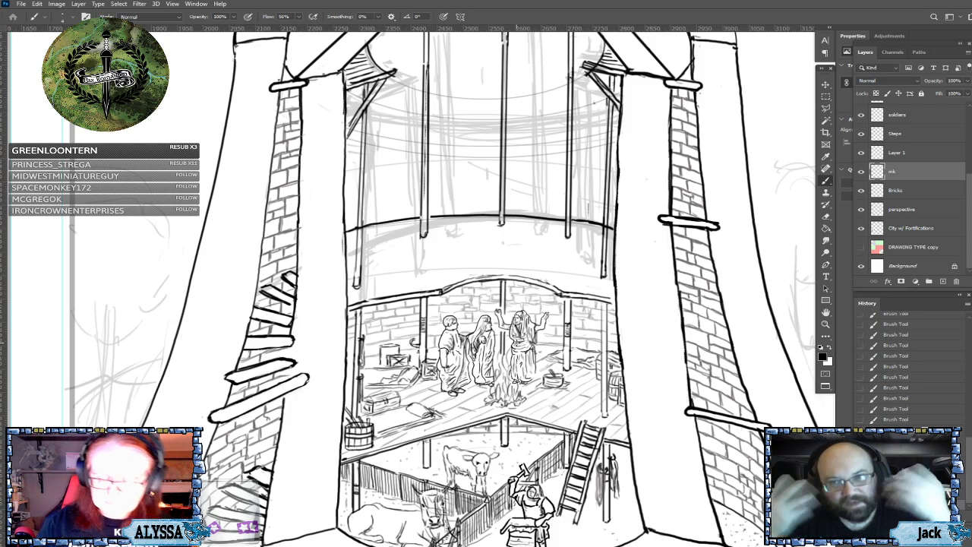
Step: Ink short hanging strands beneath the arched ceiling edge of the middle floor, above the robed figures
scroll(470, 394, "down", 5)
scroll(471, 394, "up", 2)
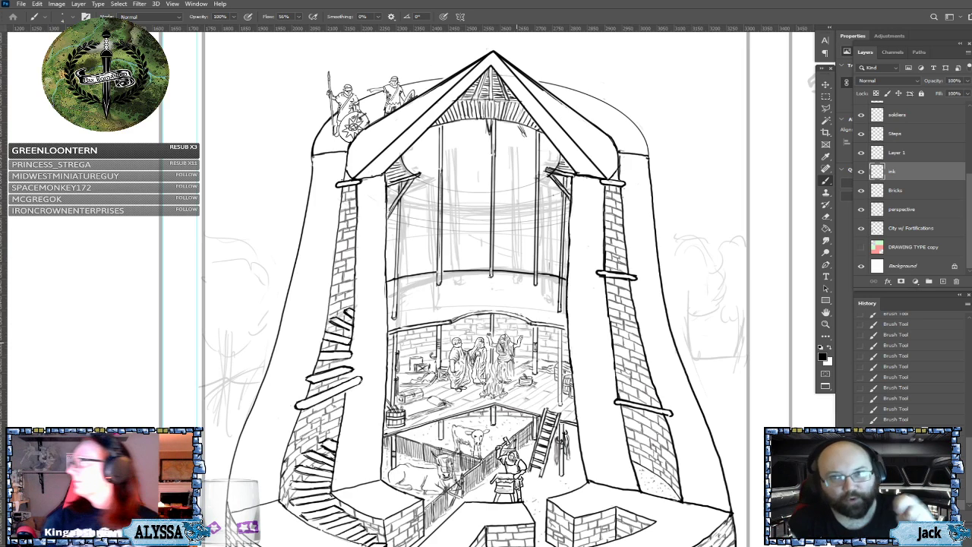
left_click_drag(516, 343, 491, 358)
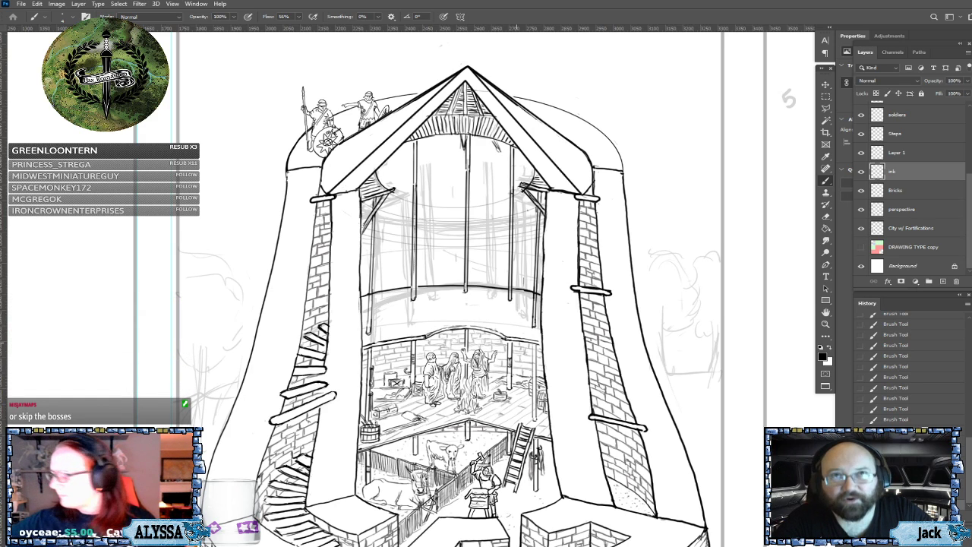
mouse_move(516, 342)
left_mouse_down()
mouse_move(531, 327)
mouse_move(512, 336)
left_mouse_up()
scroll(466, 392, "down", 3)
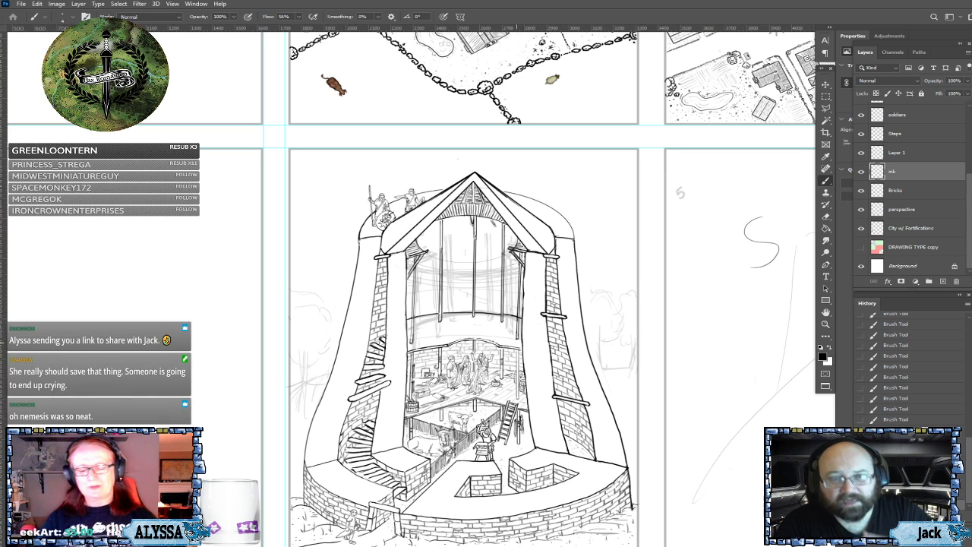
scroll(456, 342, "down", 2)
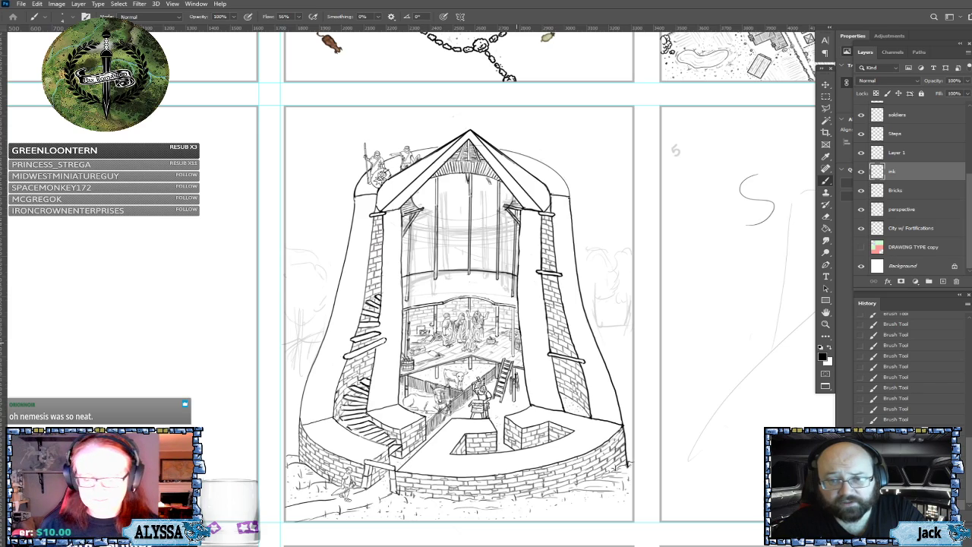
key("ctrl+plus")
scroll(450, 508, "up", 1)
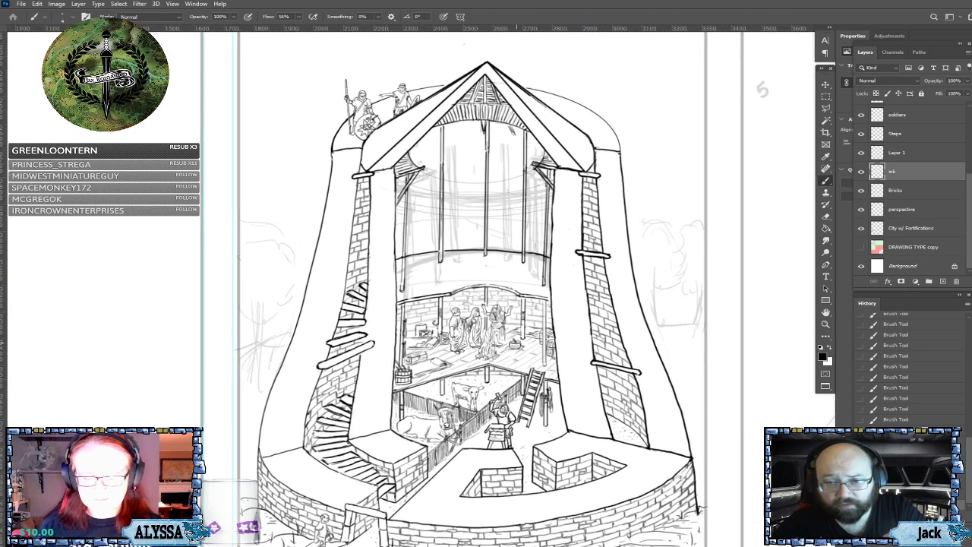
scroll(393, 281, "up", 1)
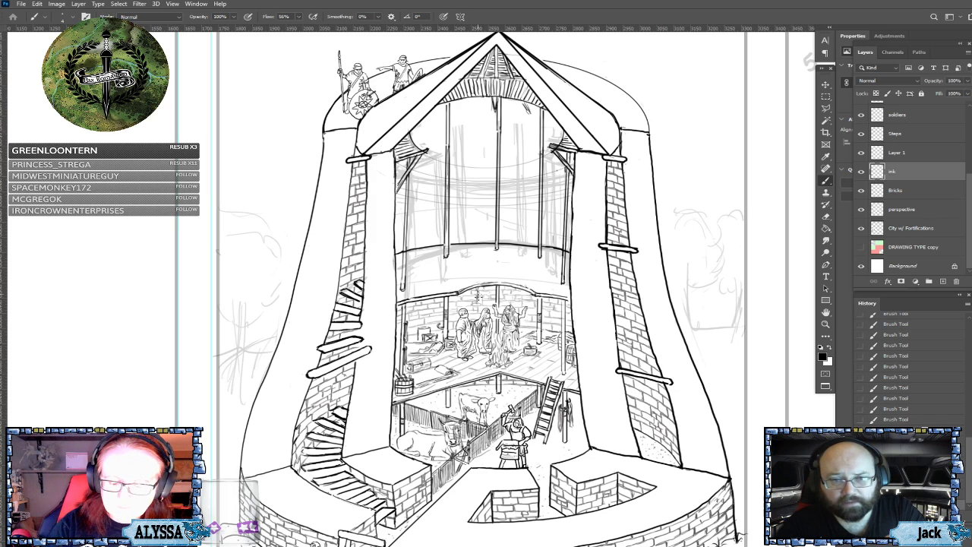
left_click_drag(478, 299, 479, 306)
left_click_drag(477, 298, 486, 308)
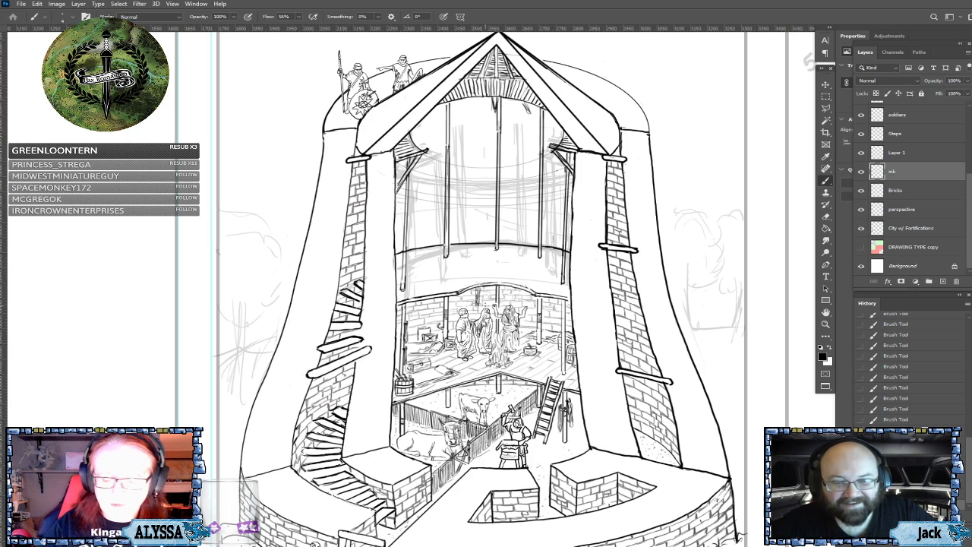
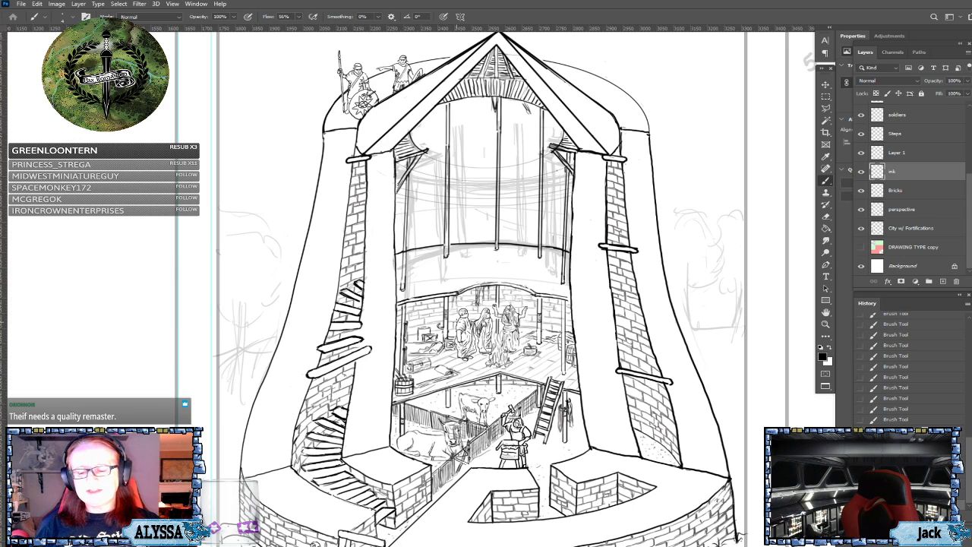
Step: Ink short ragged strands hanging from the right wooden bracket at the top of the upper floor
scroll(397, 501, "down", 4)
scroll(611, 478, "up", 3)
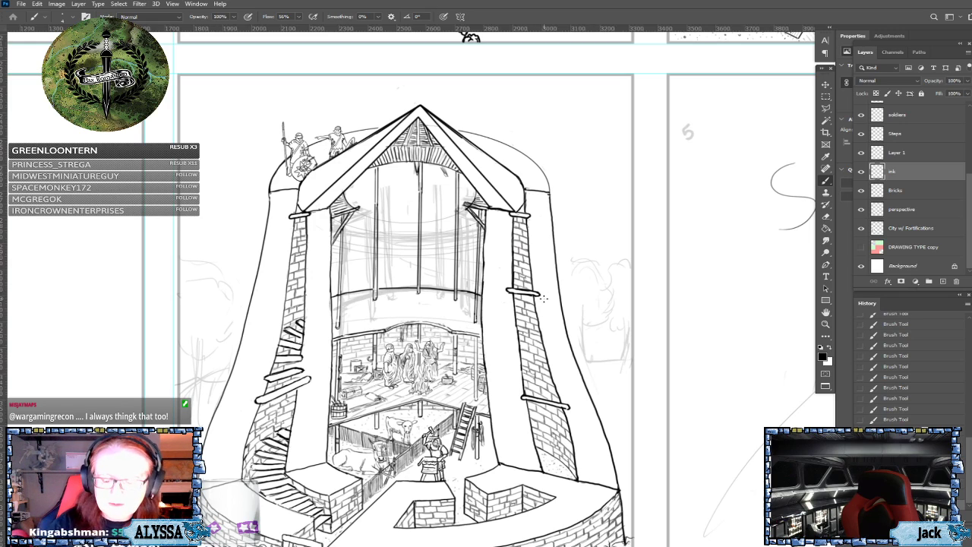
scroll(484, 305, "down", 3)
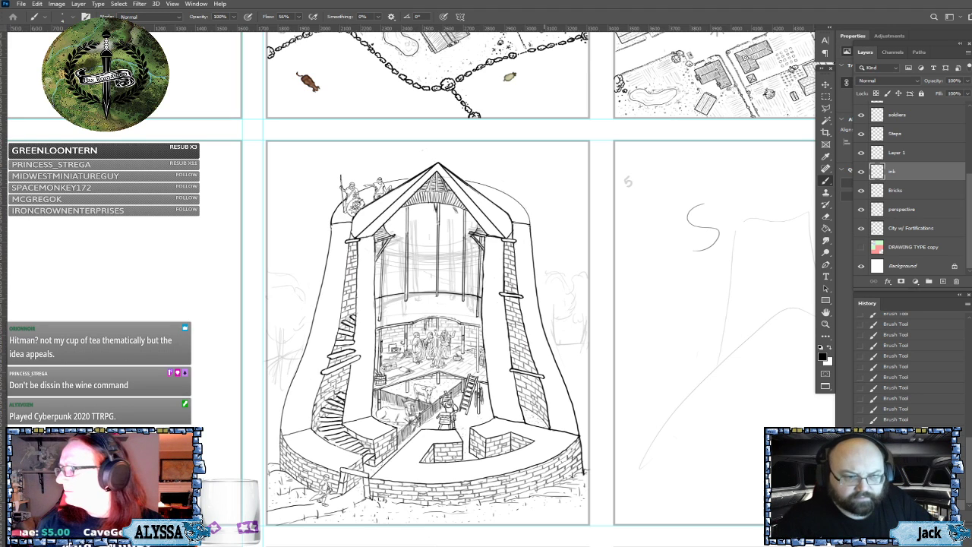
scroll(361, 333, "up", 2)
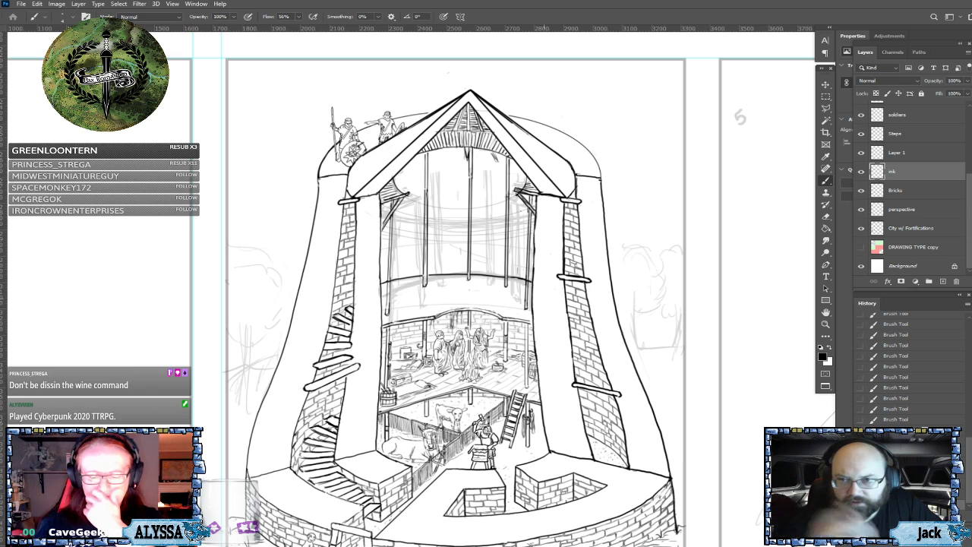
scroll(408, 286, "up", 1)
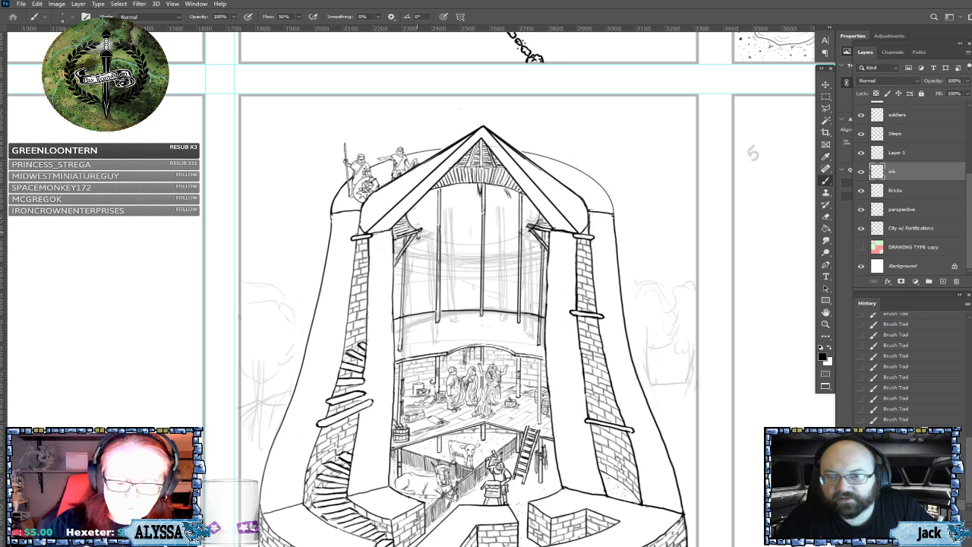
left_click_drag(531, 230, 533, 240)
left_click_drag(533, 237, 533, 242)
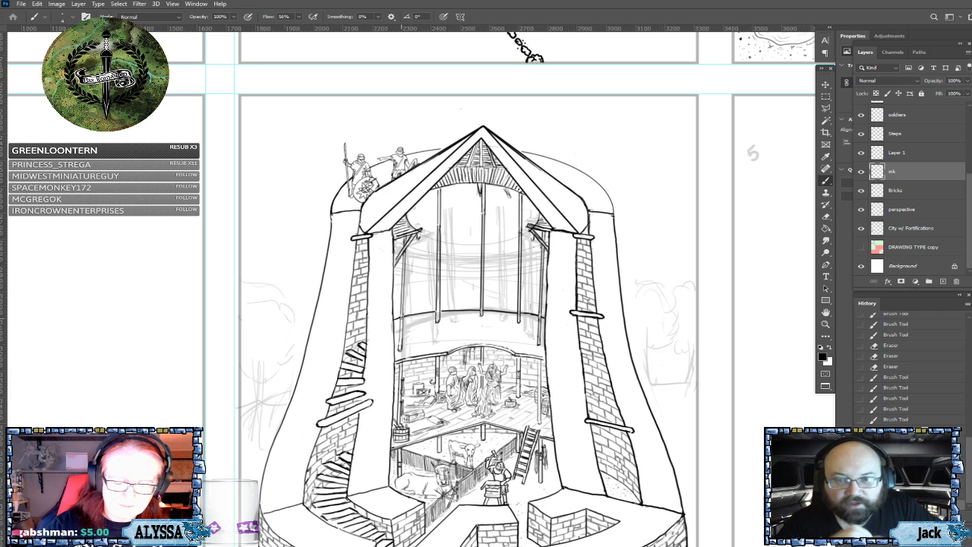
Step: Ink short strokes at both ends of the upper floor's curved edge, and erase stray ink near the left post's foot
left_click_drag(401, 318, 397, 327)
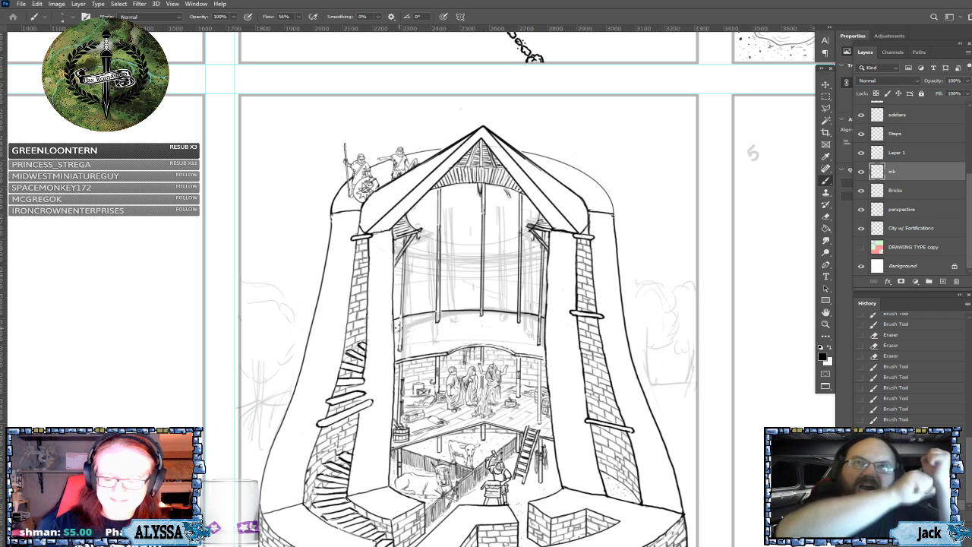
left_click_drag(398, 313, 399, 321)
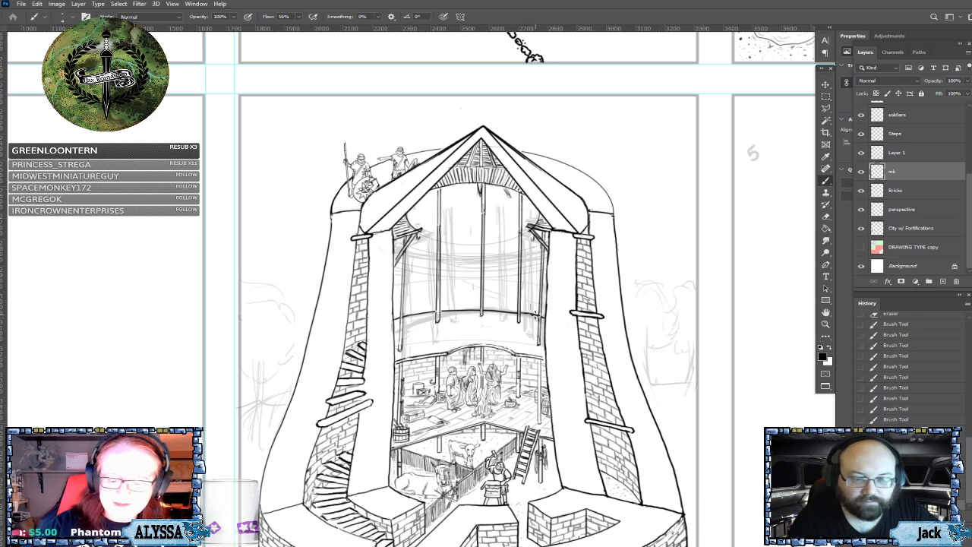
left_click_drag(537, 312, 539, 317)
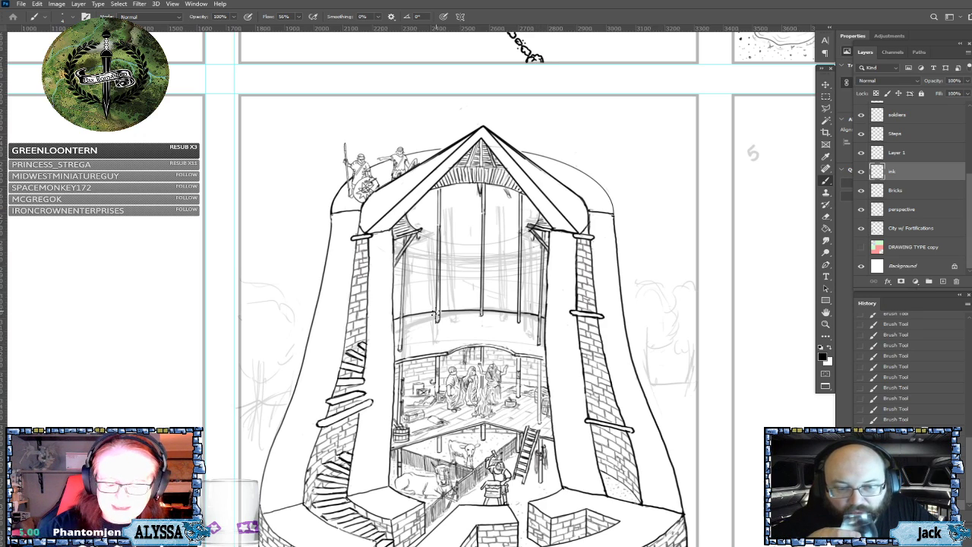
scroll(429, 366, "down", 3)
scroll(429, 366, "up", 1)
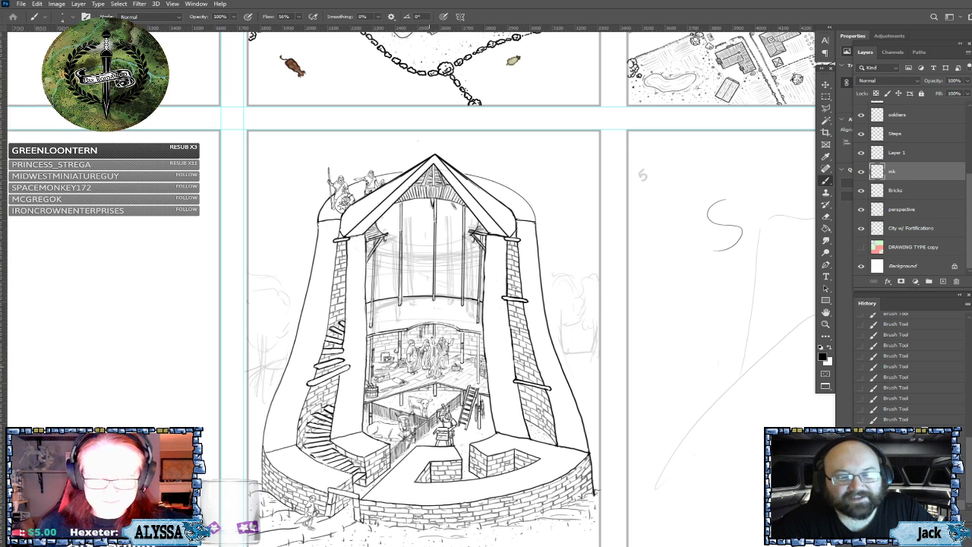
left_click_drag(429, 366, 488, 388)
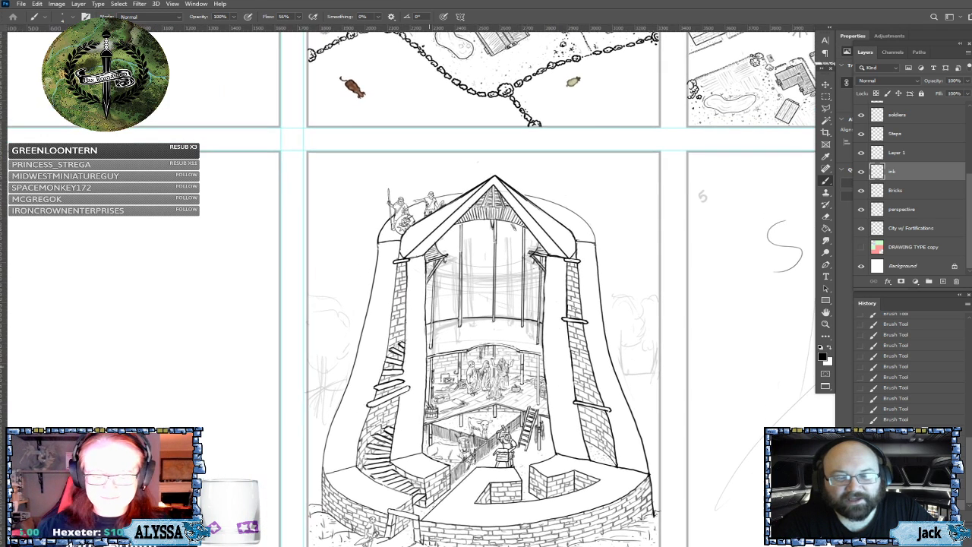
scroll(524, 375, "up", 2)
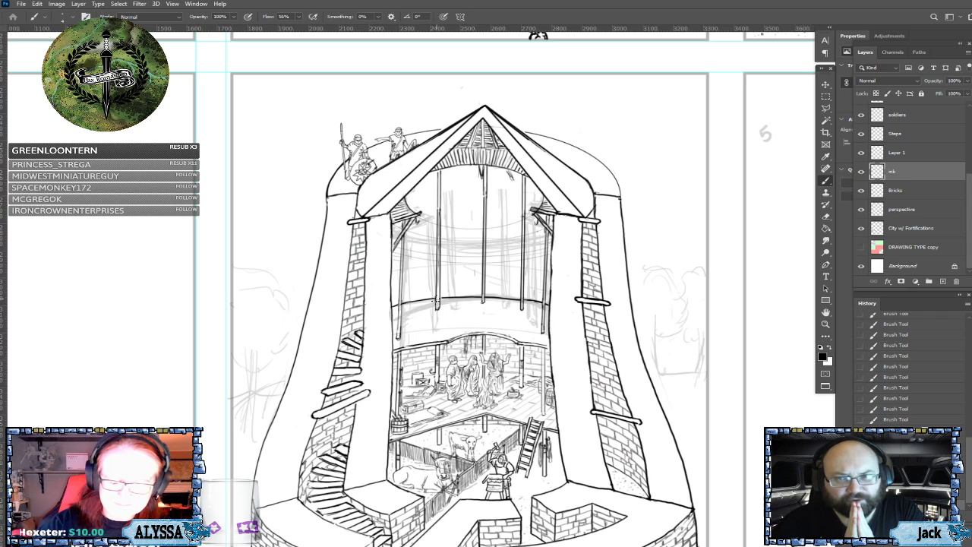
left_click(397, 333)
left_click(396, 331)
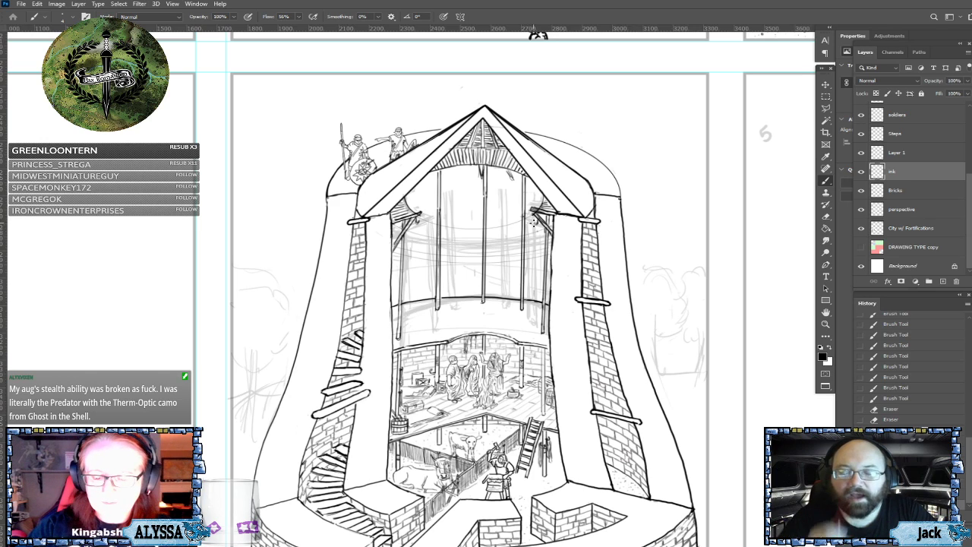
Step: Ink ragged hanging strands beneath the right bracket and along the underside of the roof arch
mouse_move(533, 220)
left_mouse_down()
mouse_move(536, 237)
mouse_move(545, 213)
left_mouse_up()
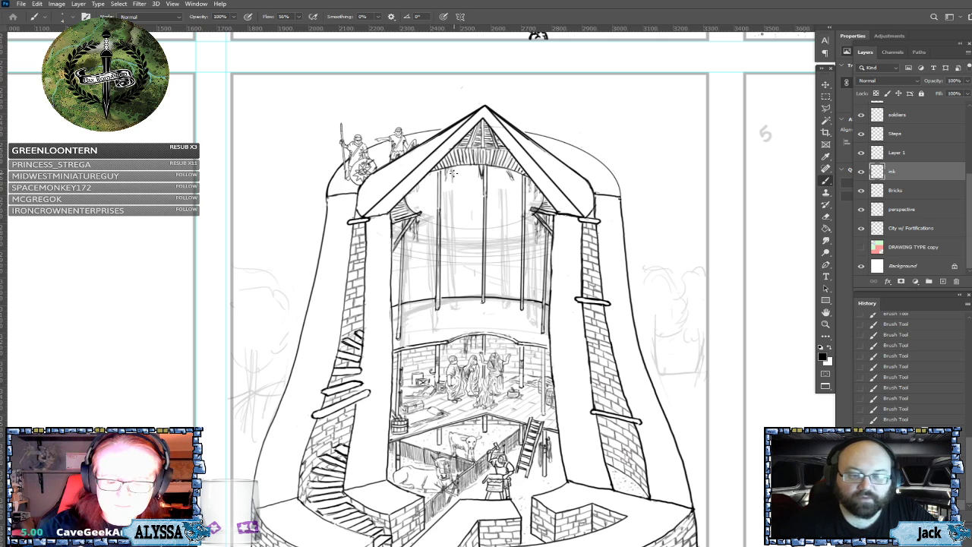
left_click_drag(456, 164, 462, 185)
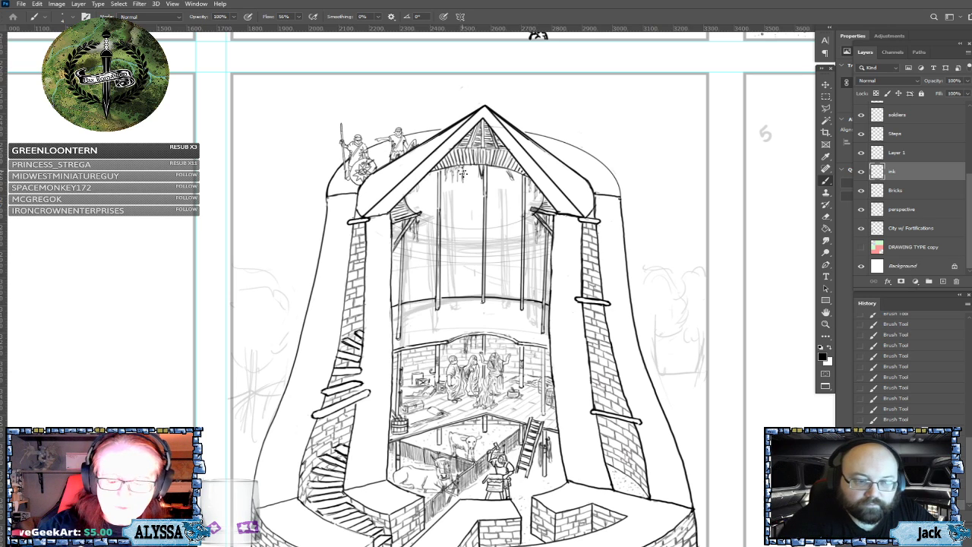
key("ctrl+minus")
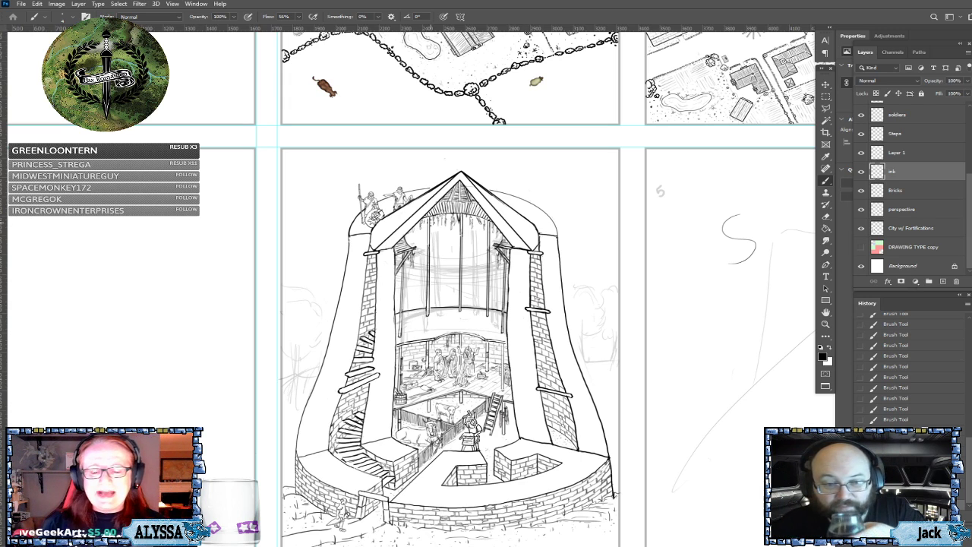
Step: Review the whole cutaway tower illustration, comparing the inked interior floors and hanging strands close up and at page scale
scroll(431, 221, "down", 3)
scroll(431, 213, "up", 4)
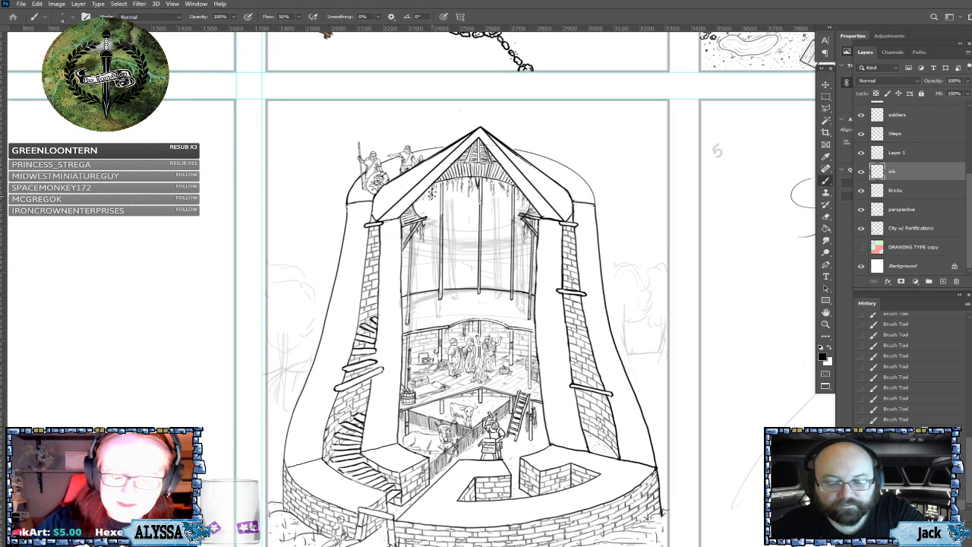
scroll(446, 220, "down", 1)
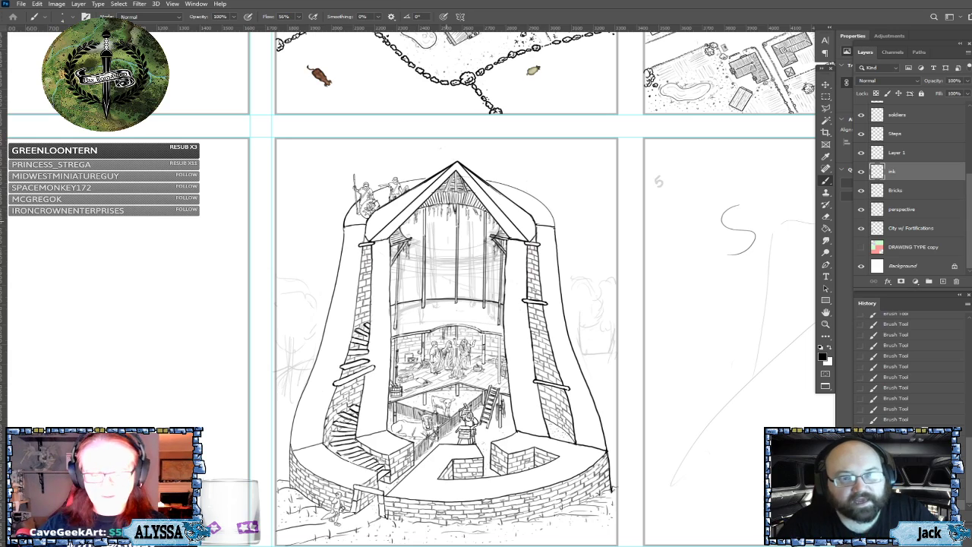
left_click_drag(446, 220, 469, 195)
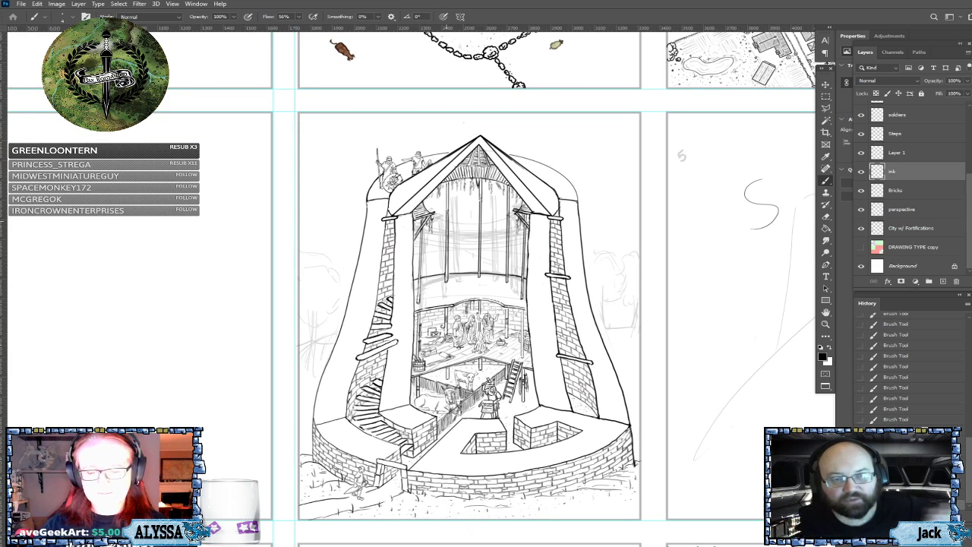
scroll(456, 318, "up", 4)
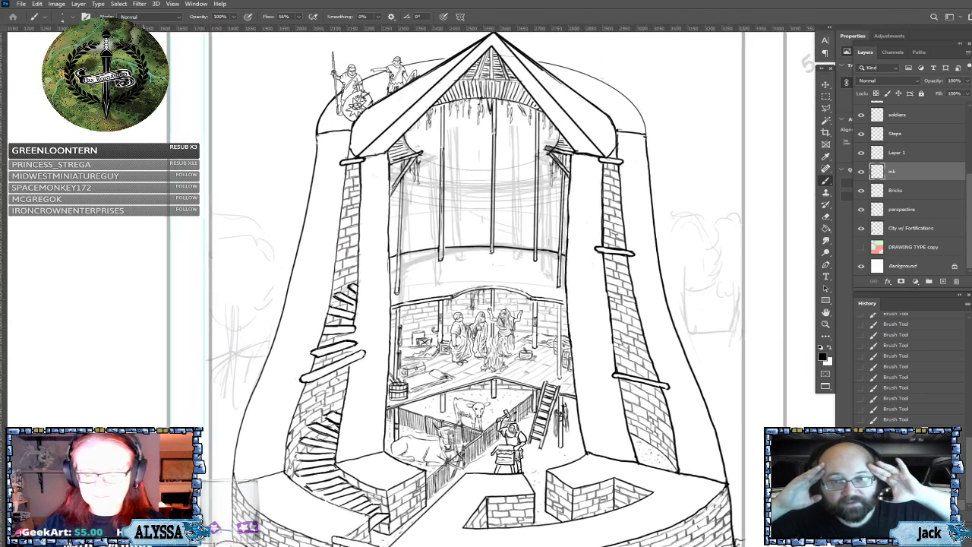
scroll(452, 204, "up", 1)
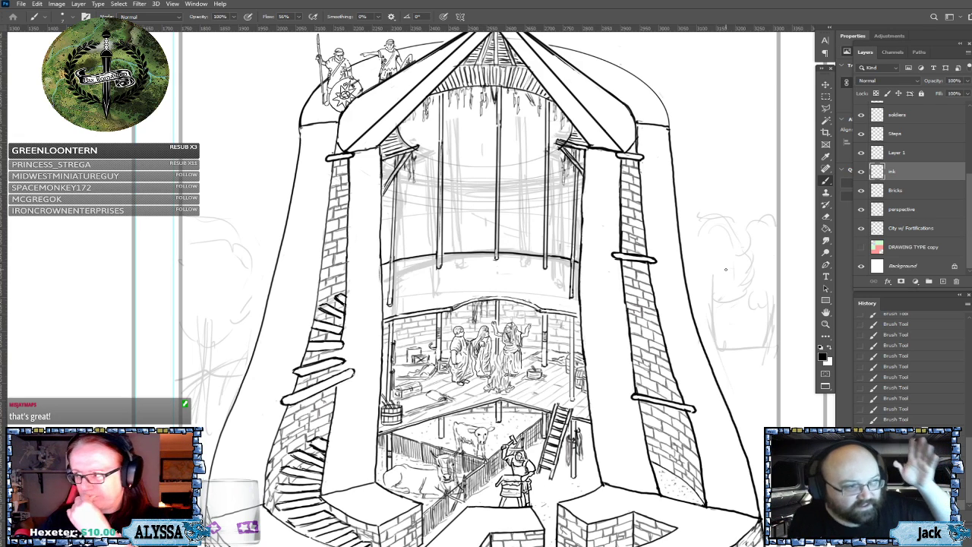
left_click_drag(726, 269, 754, 273)
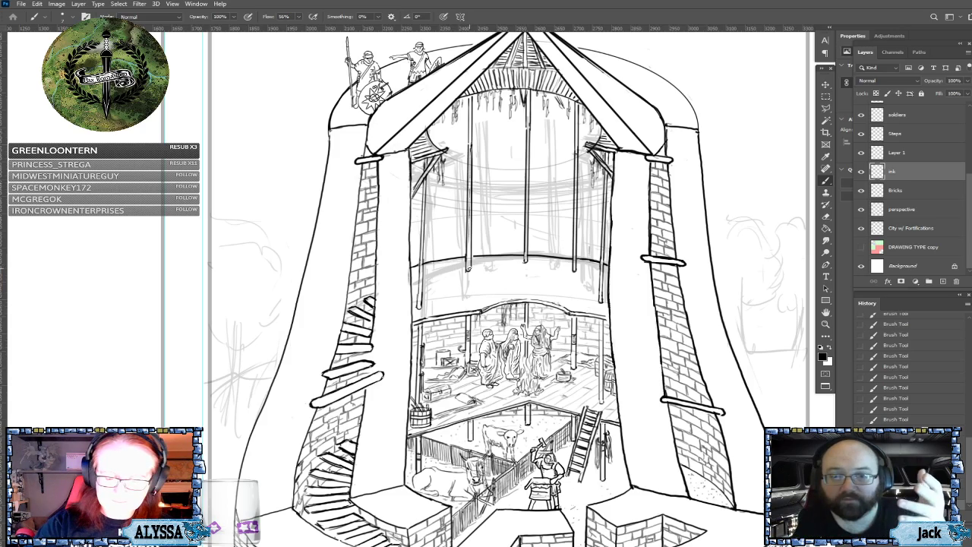
key("ctrl+minus")
key("ctrl+minus")
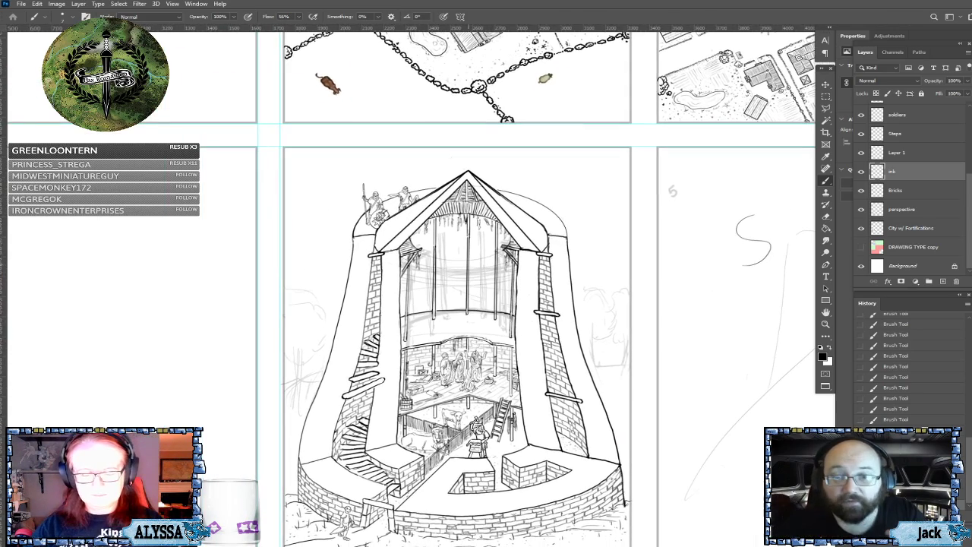
key("ctrl+plus")
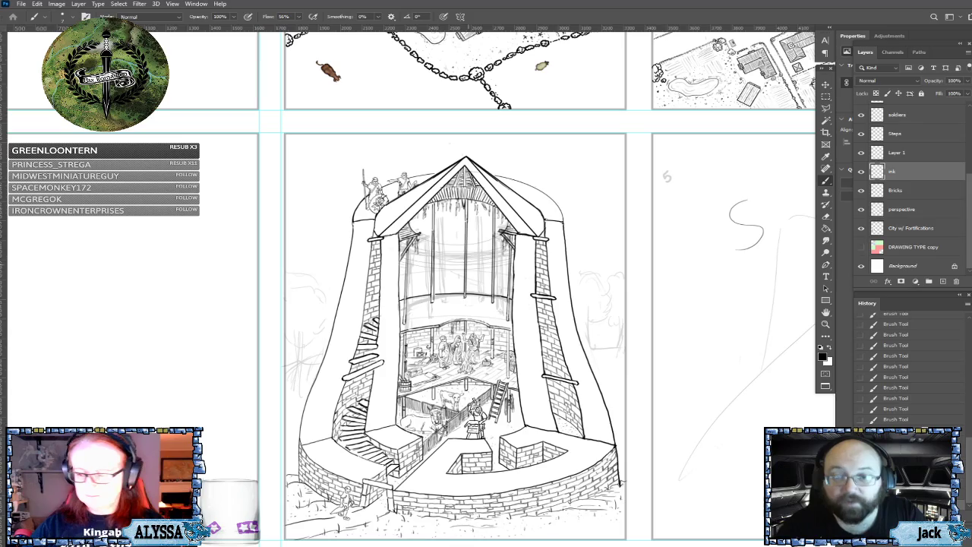
key("ctrl+minus")
key("ctrl+plus")
key("ctrl+plus")
key("ctrl+plus")
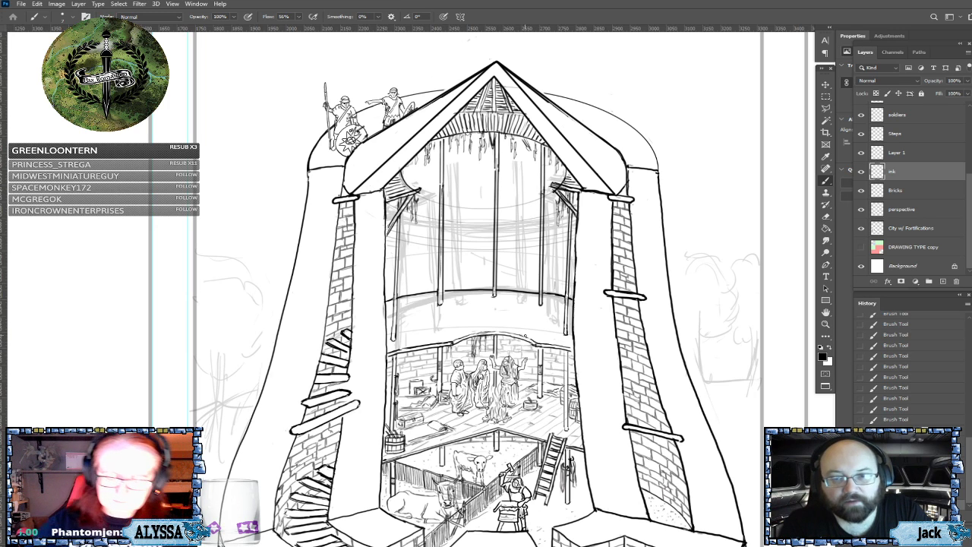
scroll(525, 335, "down", 2)
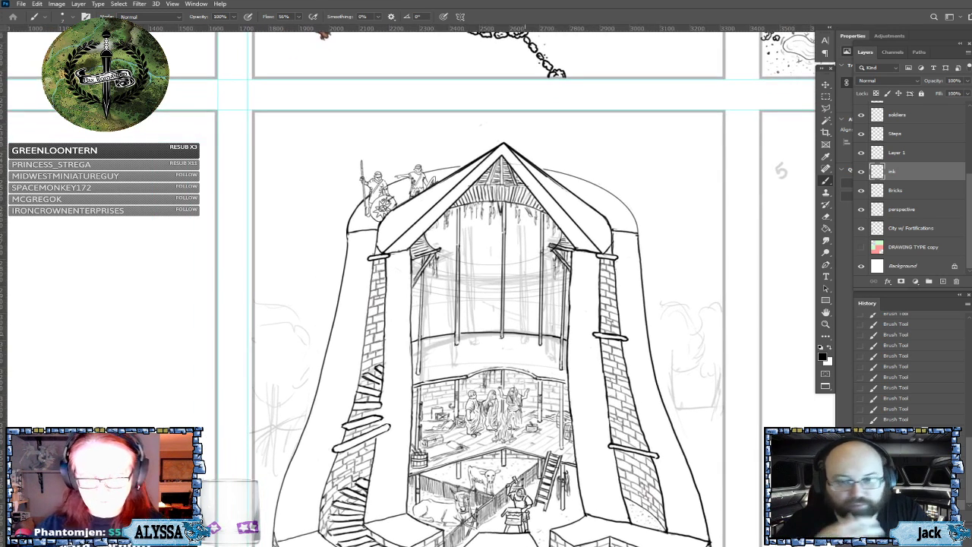
Step: Switch to the browser and examine the floors and roof of the grass-roofed stone tower in the cutaway reference picture
left_click_drag(524, 336, 467, 209)
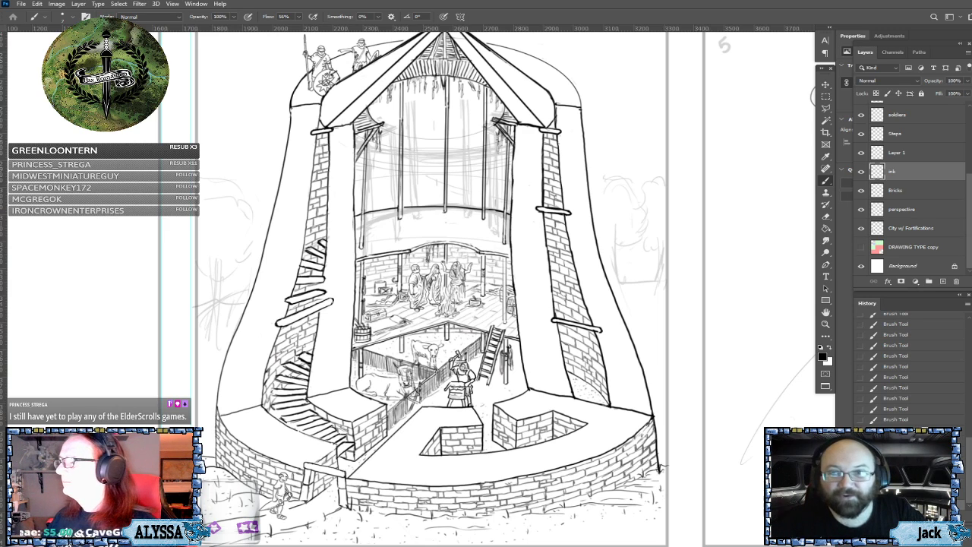
left_click_drag(971, 76, 353, 75)
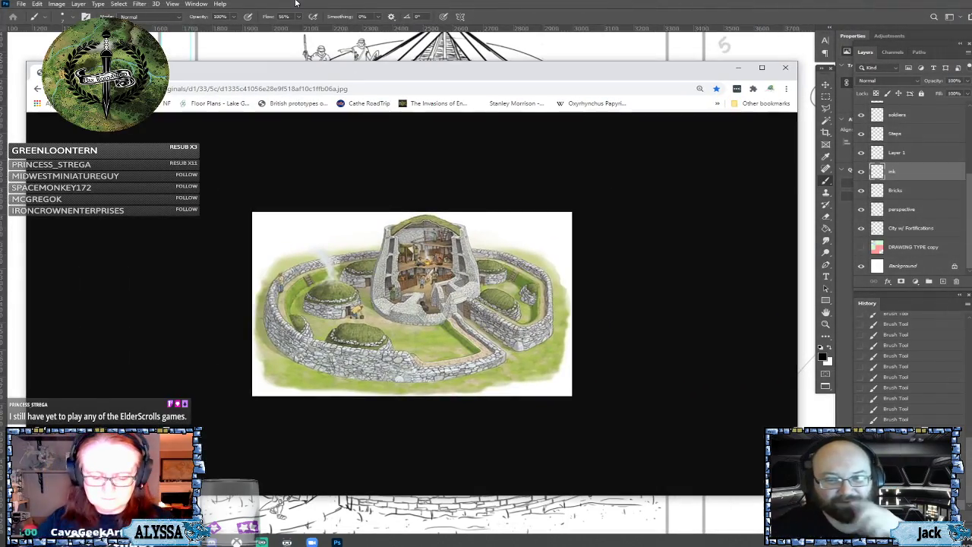
scroll(386, 341, "up", 5)
scroll(411, 304, "up", 2)
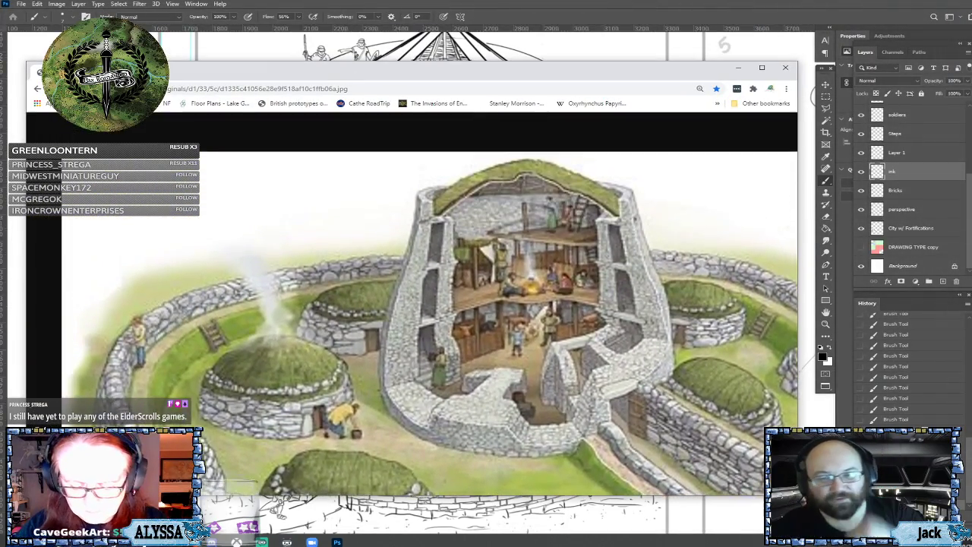
scroll(411, 304, "up", 3)
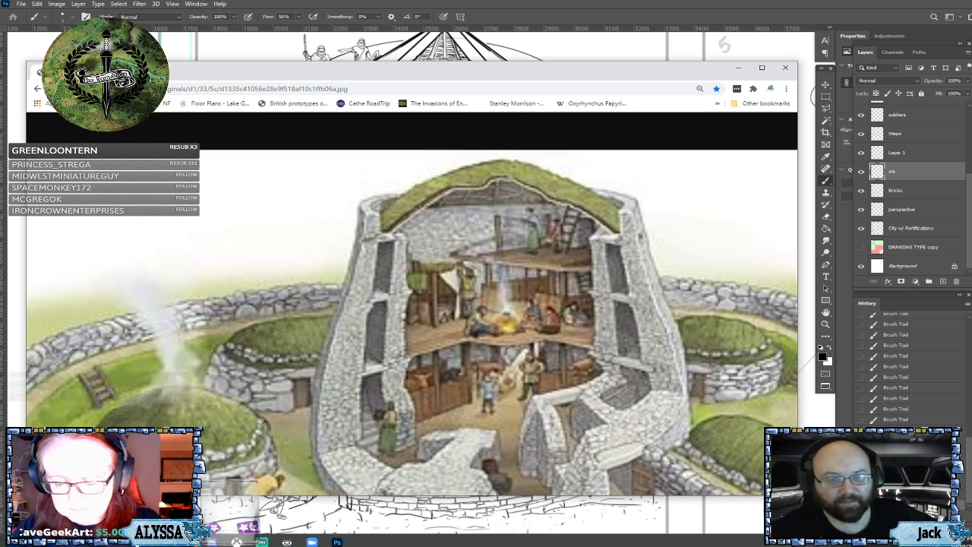
scroll(411, 315, "up", 3)
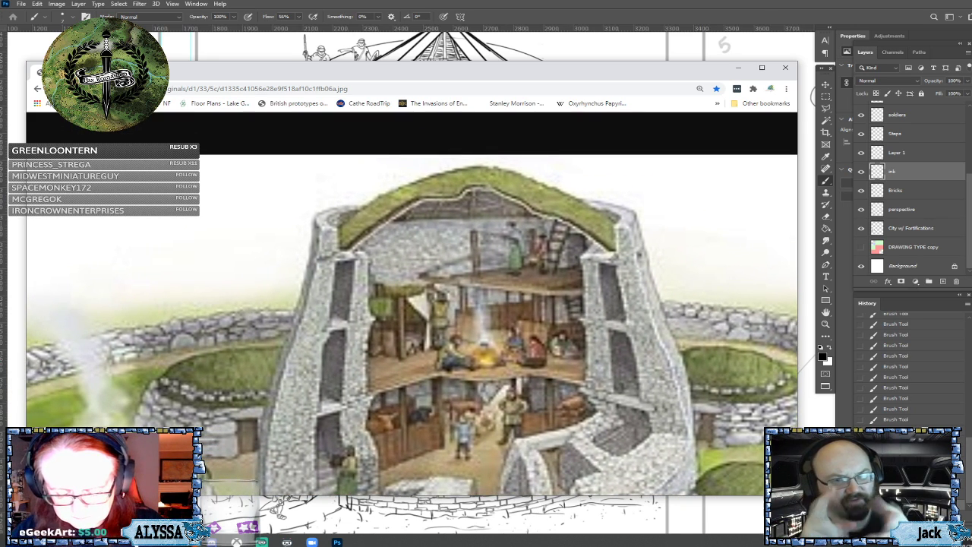
scroll(412, 303, "down", 5)
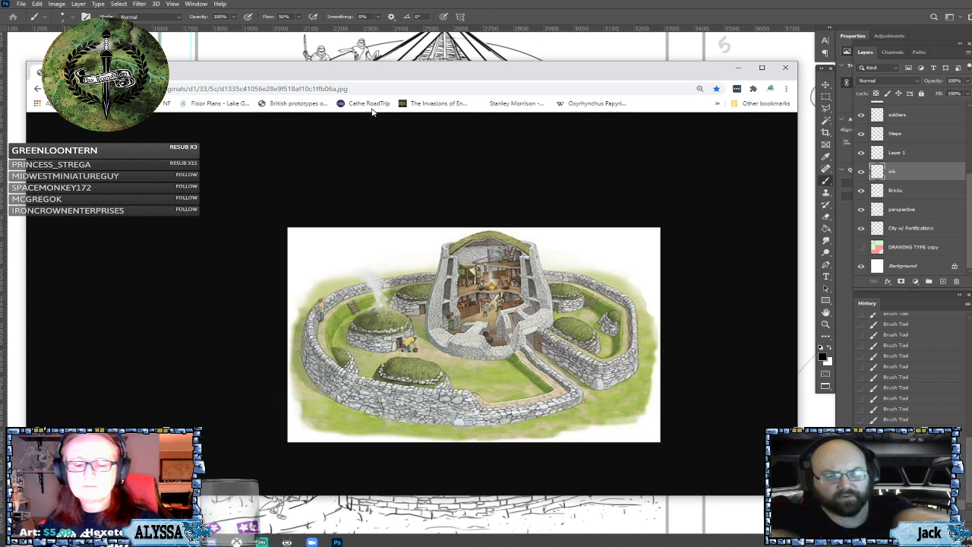
left_click(469, 52)
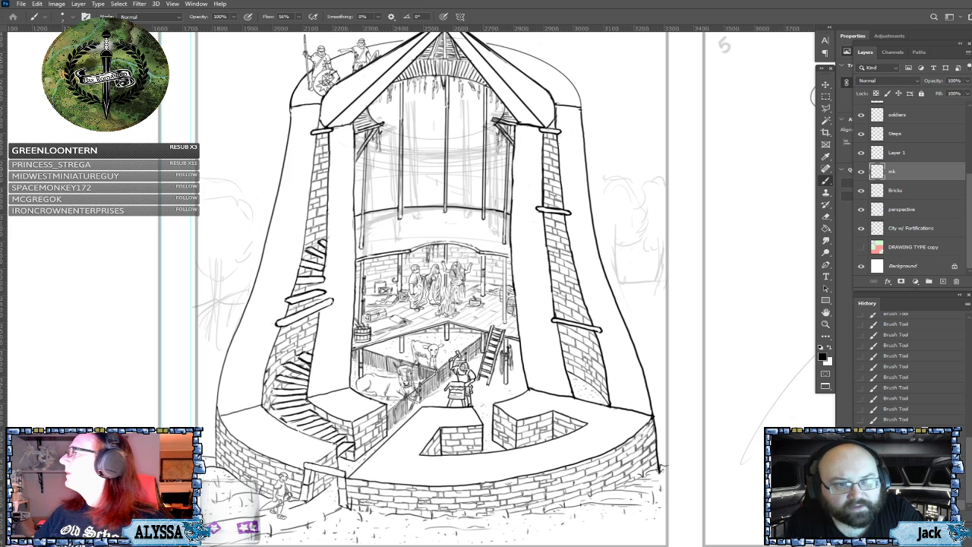
Step: Examine the second browser reference, the cone-roofed broch, for its upper floor furnishings and return to the Photoshop drawing
left_click_drag(422, 102, 351, 54)
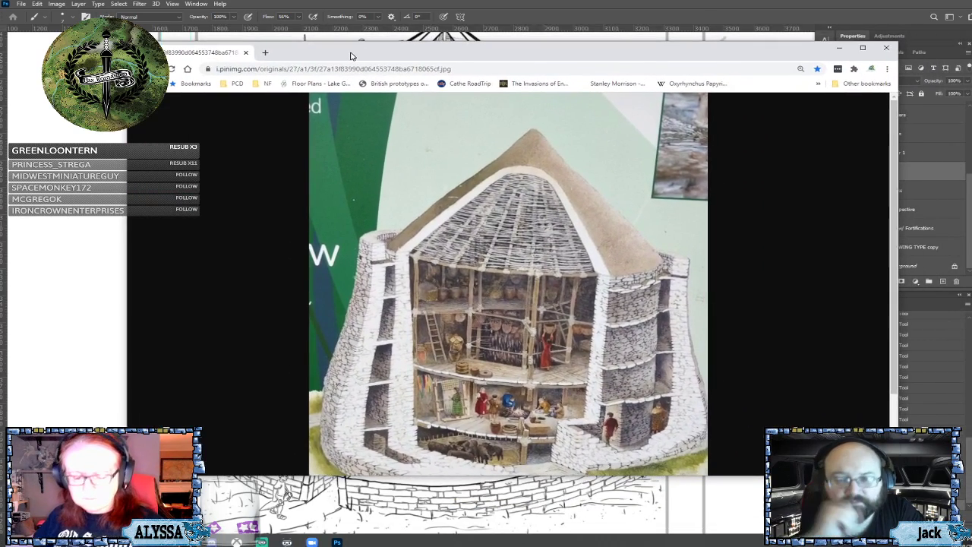
scroll(508, 283, "up", 3)
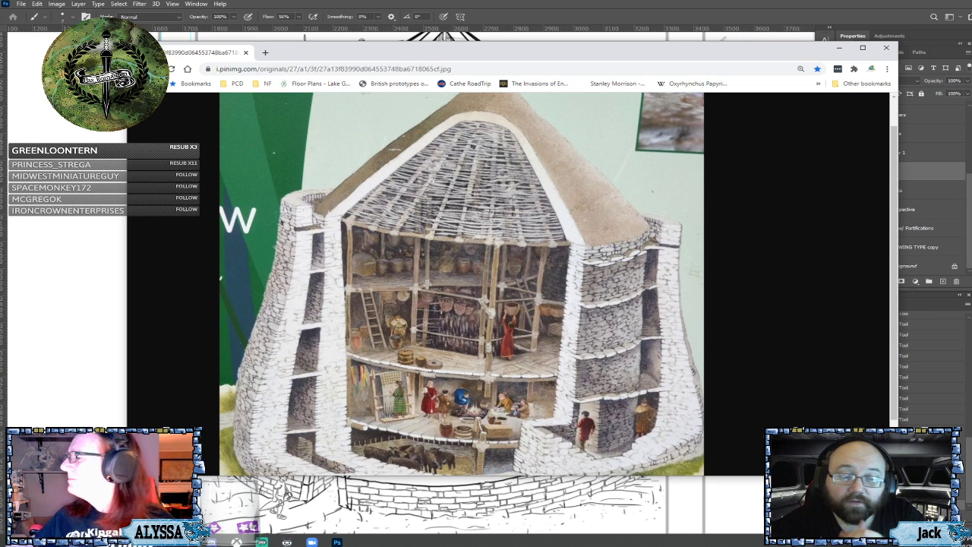
key("alt+Tab")
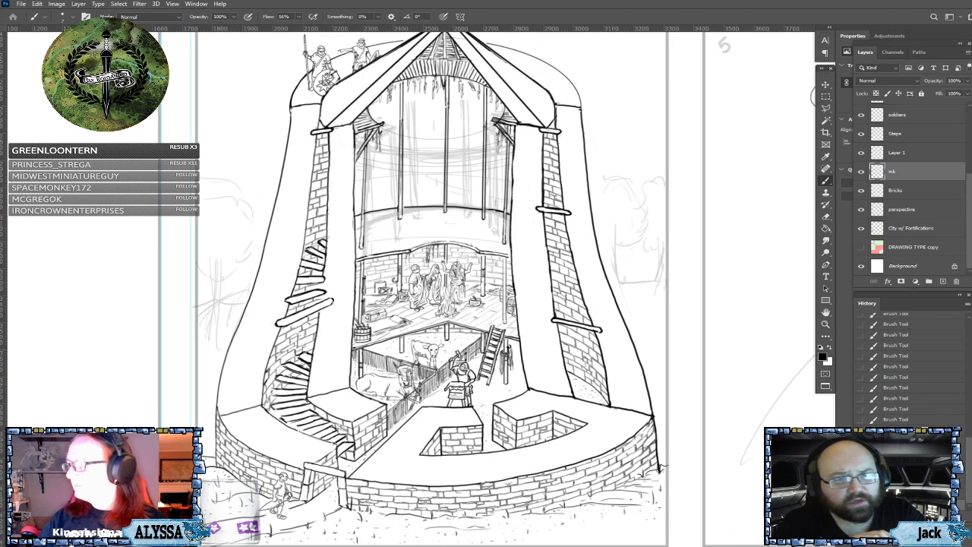
Step: Erase stray ink near the foot of the upper floor's left post and ink short strokes below the curved edge
left_click_drag(486, 273, 504, 370)
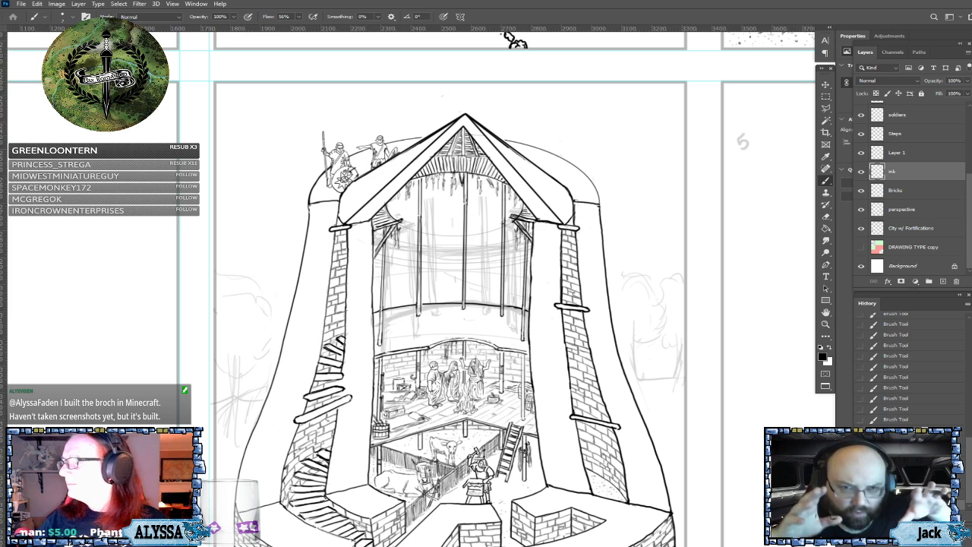
left_click_drag(486, 273, 478, 237)
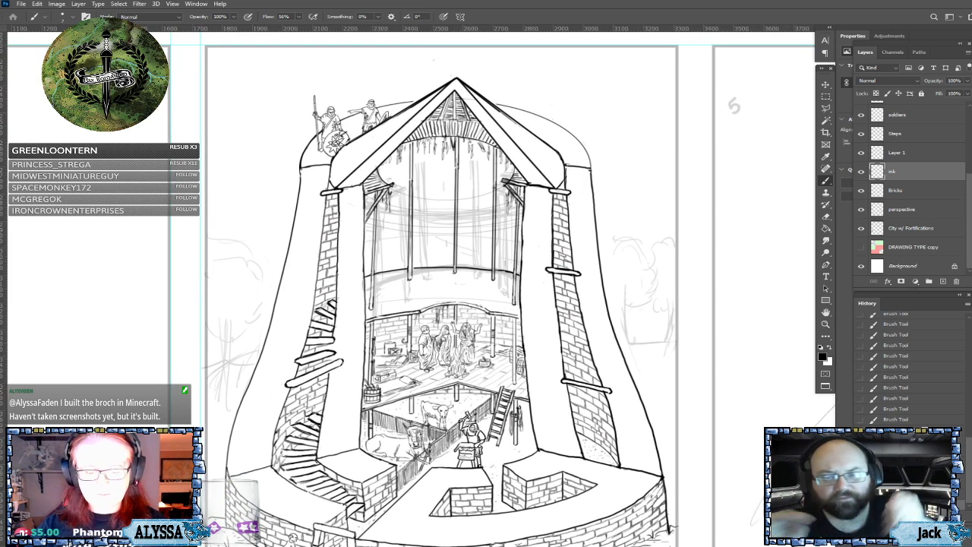
scroll(466, 325, "up", 2)
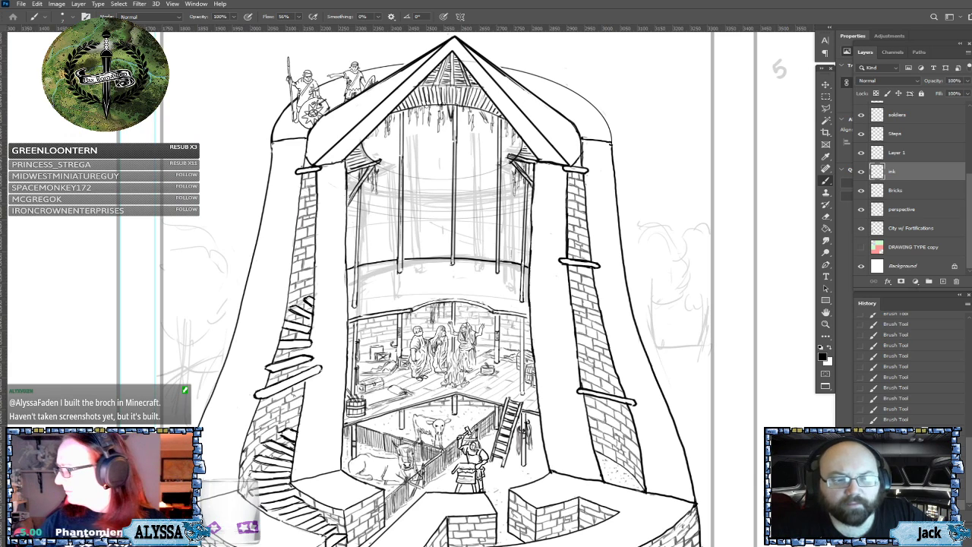
left_click_drag(454, 251, 462, 279)
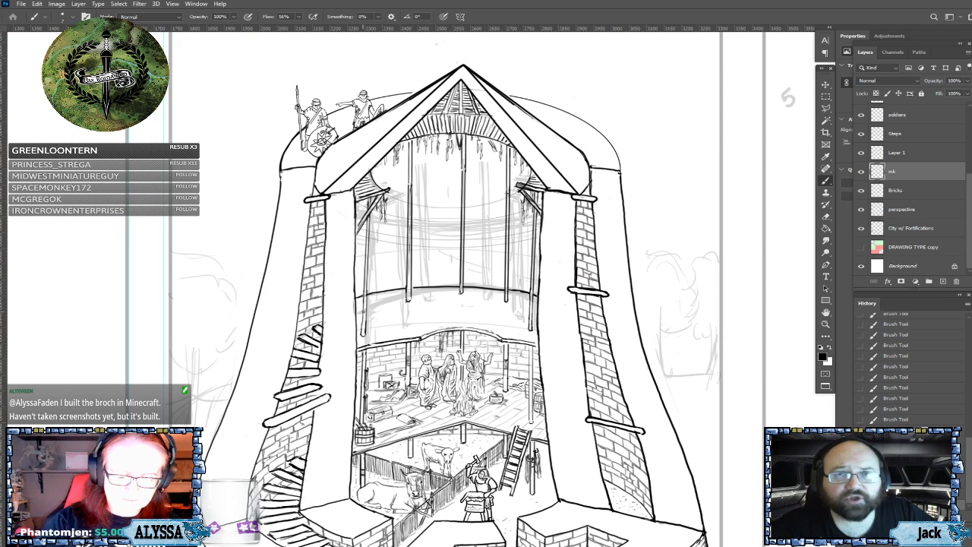
left_click_drag(362, 311, 367, 326)
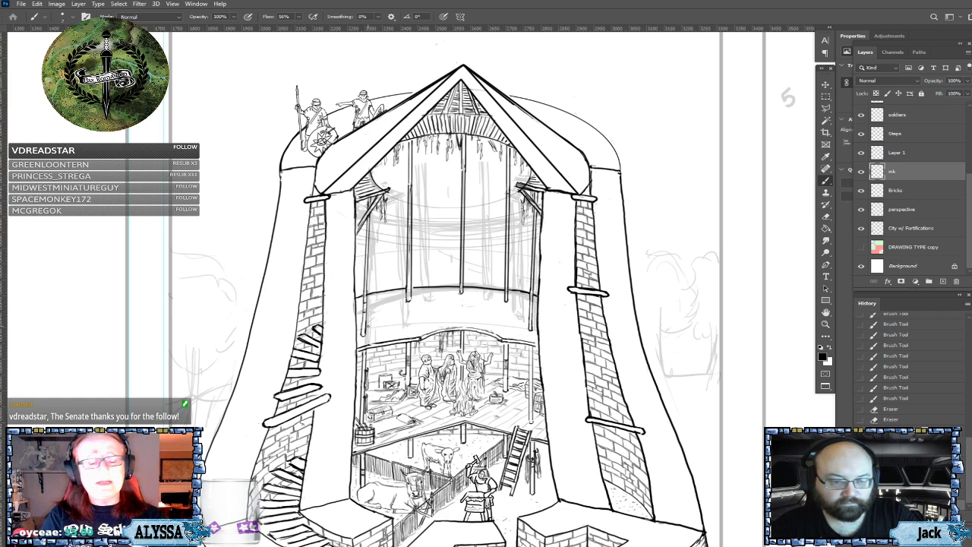
mouse_move(530, 300)
left_mouse_down()
mouse_move(536, 307)
mouse_move(497, 302)
left_mouse_up()
left_click_drag(478, 300, 371, 303)
key("ctrl+minus")
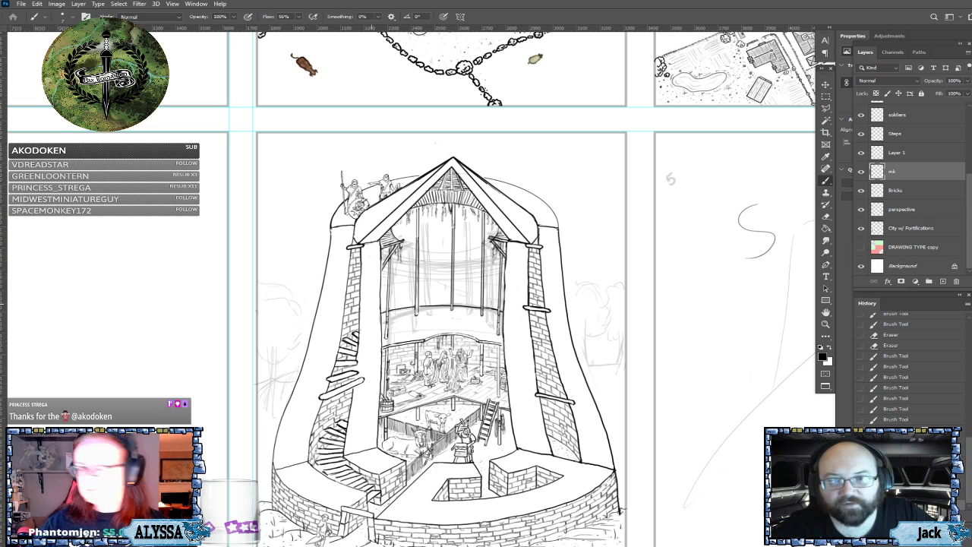
Step: Ink the outline of a small barrel at the foot of the upper floor's left post
scroll(333, 336, "up", 5)
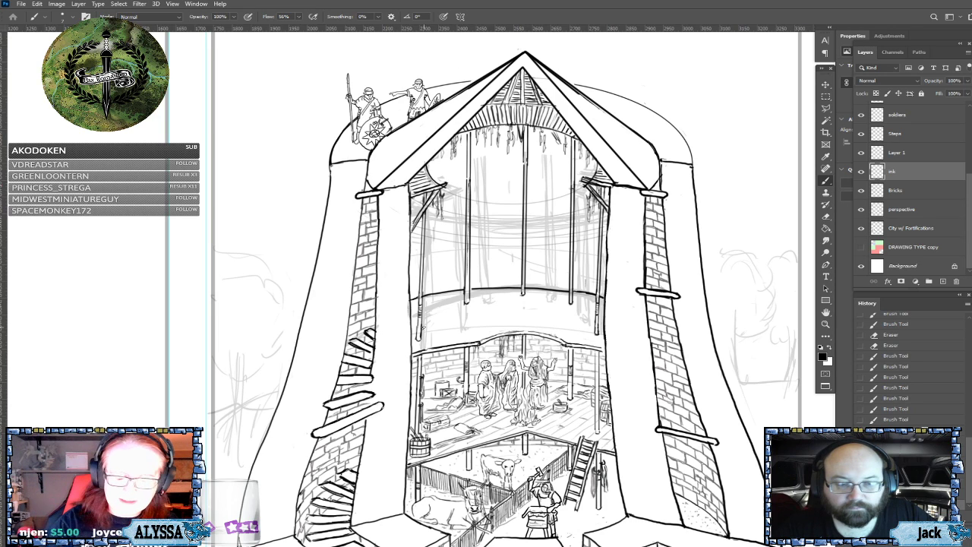
left_click(420, 341)
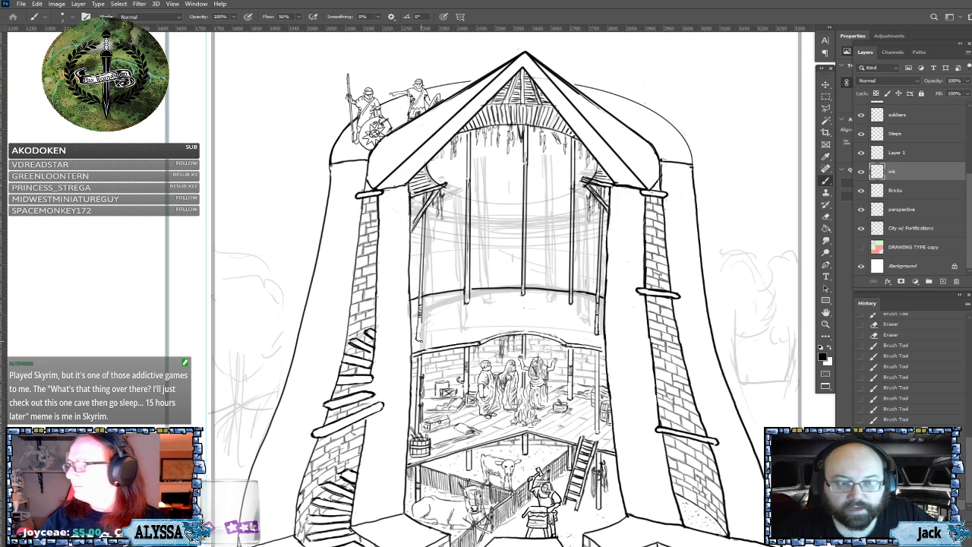
mouse_move(422, 319)
left_mouse_down()
mouse_move(421, 328)
mouse_move(436, 324)
mouse_move(422, 342)
mouse_move(437, 341)
left_mouse_up()
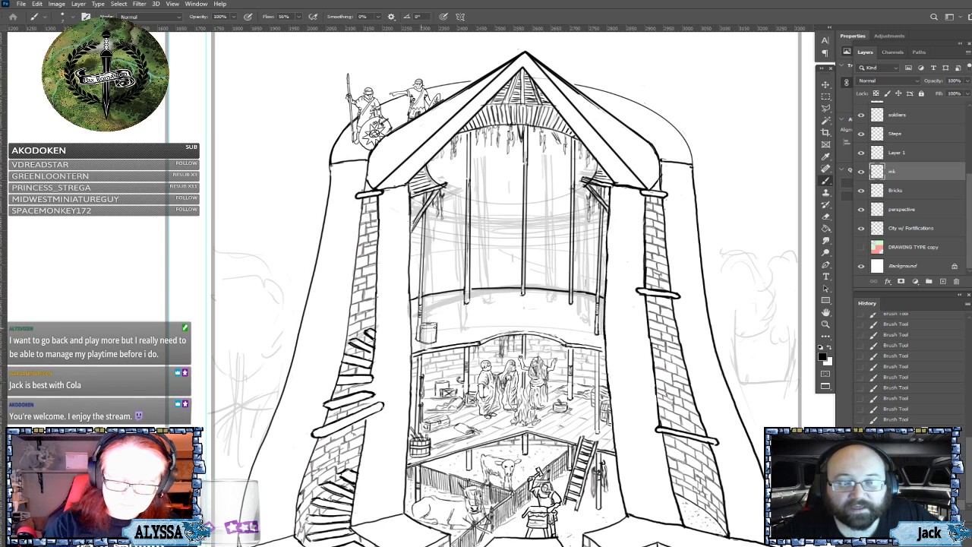
Step: Rework the small barrel by the left post, undoing unwanted strokes and inking its hoops and staves
key("ctrl+z")
key("ctrl+z")
key("ctrl+z")
key("ctrl+z")
key("ctrl+z")
key("ctrl+z")
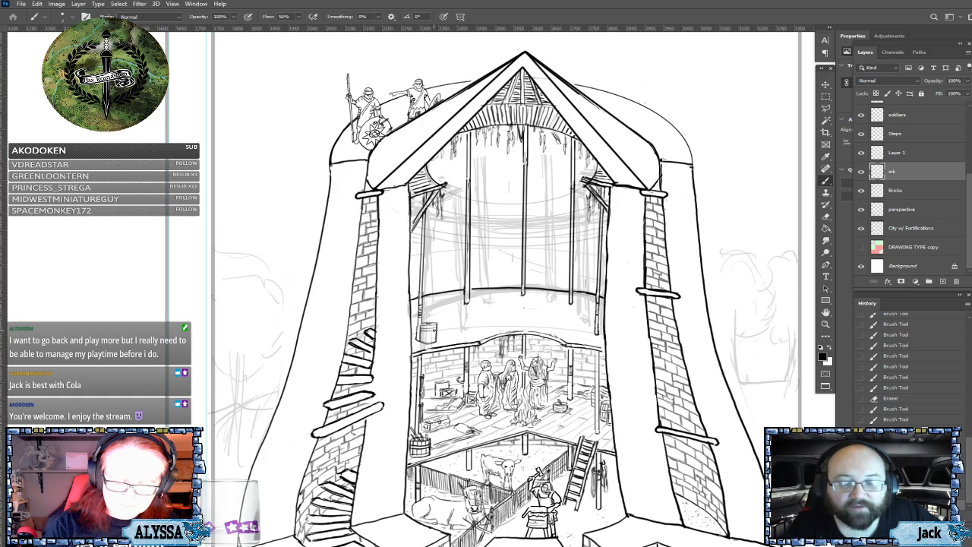
key("ctrl+z")
key("ctrl+z")
key("ctrl+z")
key("ctrl+z")
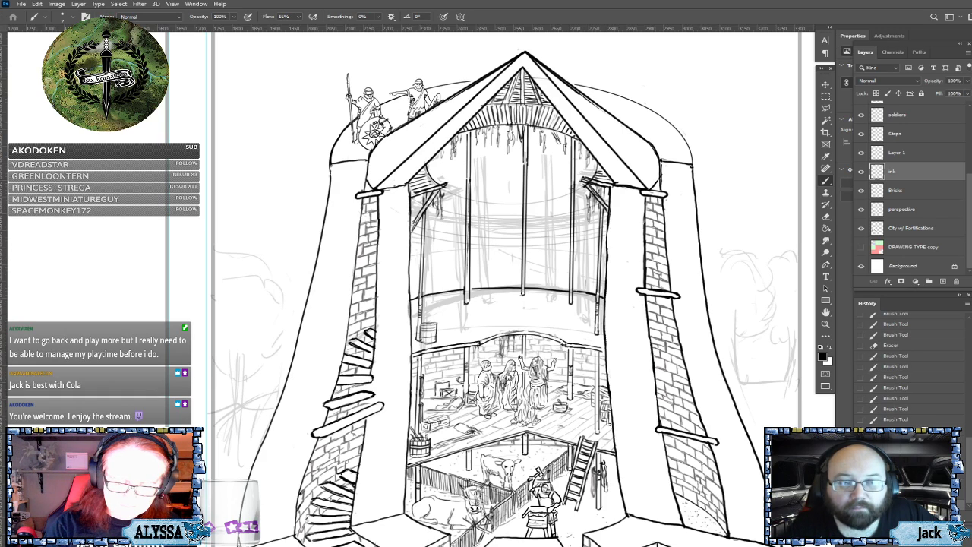
left_click_drag(427, 332, 435, 332)
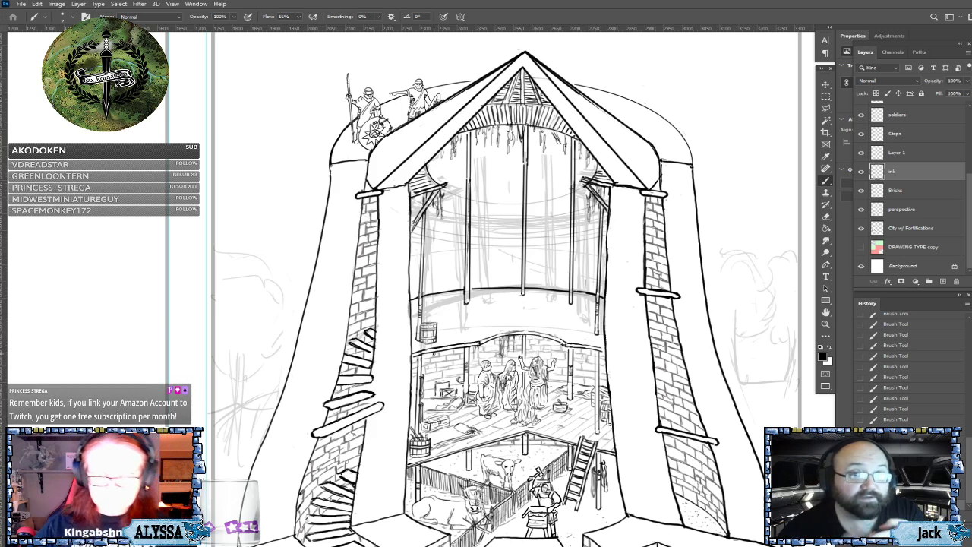
Step: Ink small containers beside the barrel and start a pile of sacks at the left end of the upper floor's curved edge
scroll(486, 304, "down", 5)
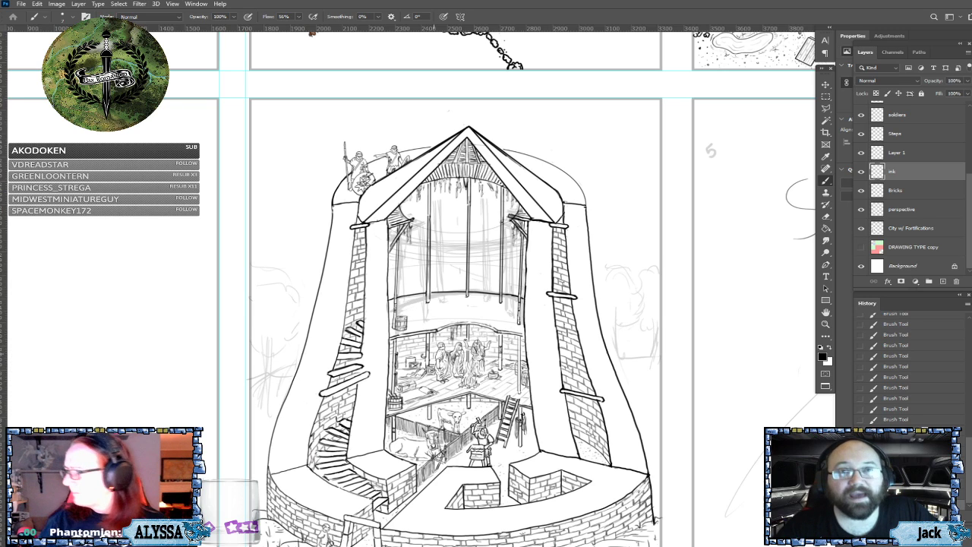
scroll(329, 260, "up", 2)
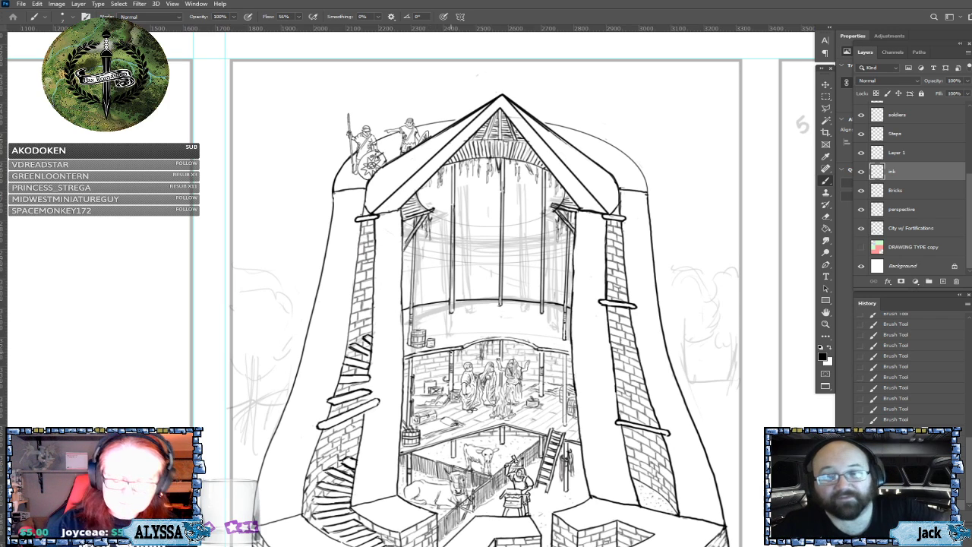
scroll(429, 343, "down", 1)
scroll(451, 352, "up", 1)
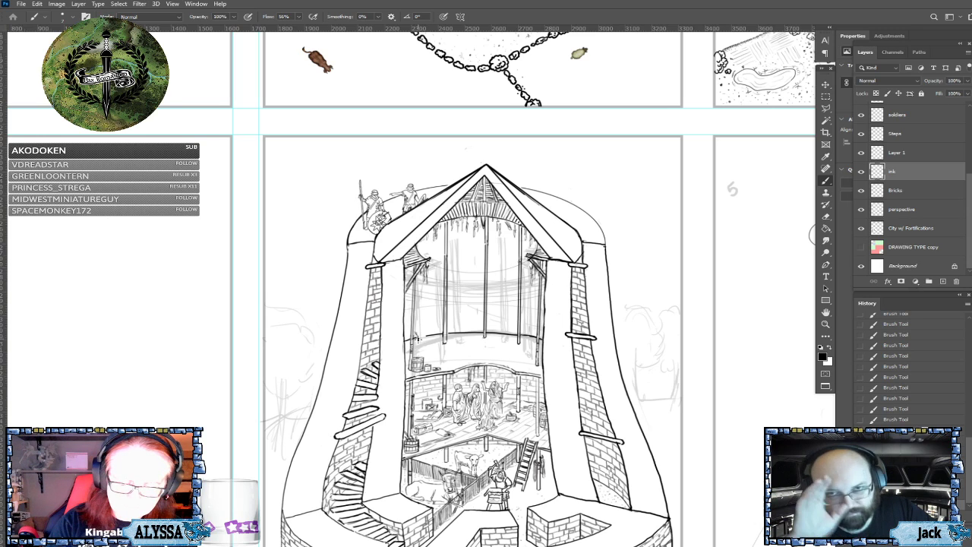
left_click(421, 333)
left_click(420, 333)
left_click(420, 333)
left_click(421, 333)
left_click(420, 334)
left_click(419, 334)
left_click(419, 334)
left_click(420, 334)
left_click(419, 334)
left_click(419, 334)
left_click(420, 334)
left_click(419, 334)
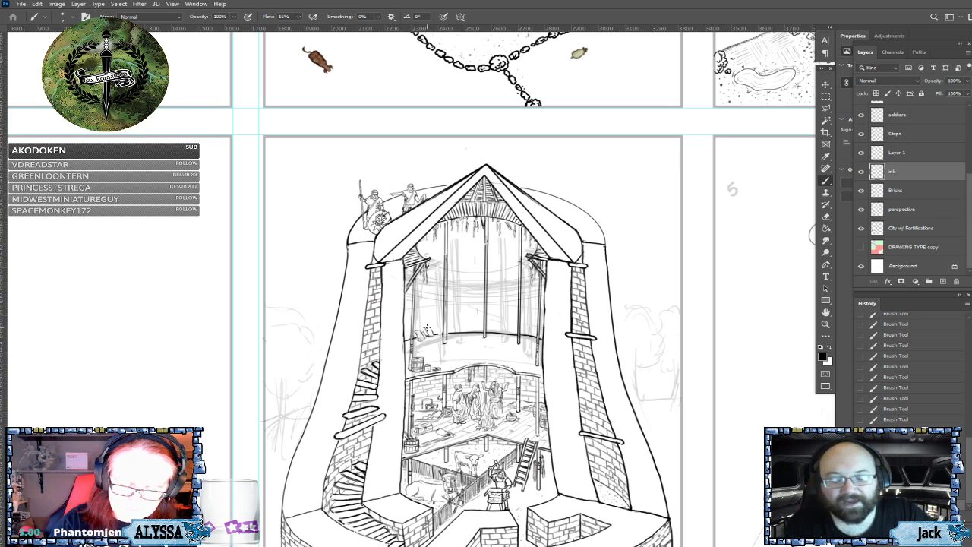
Step: Ink more rounded sack outlines in the pile, extending it along the curved edge towards the second post
left_click_drag(423, 331, 429, 334)
left_click_drag(429, 330, 435, 332)
left_click_drag(436, 327, 440, 331)
left_click_drag(436, 328, 438, 329)
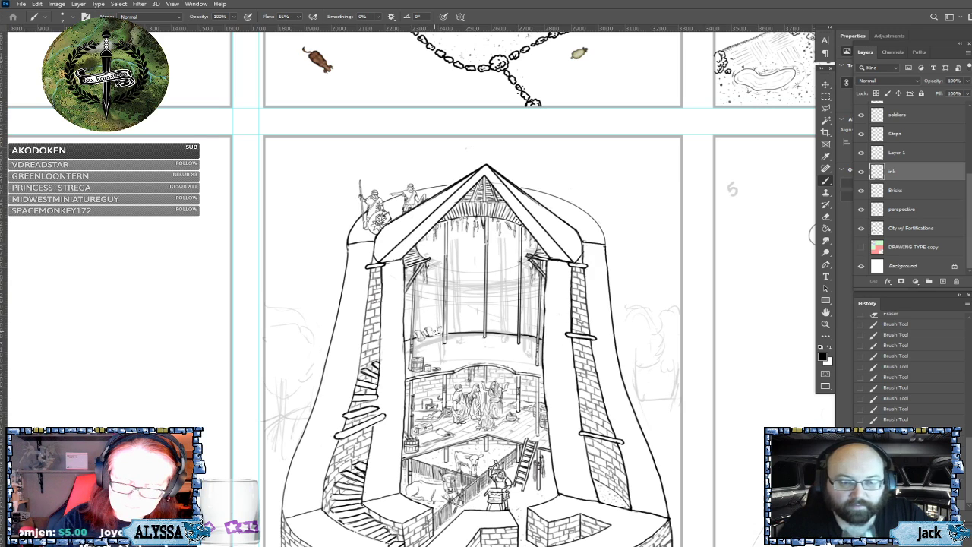
left_click_drag(434, 330, 437, 333)
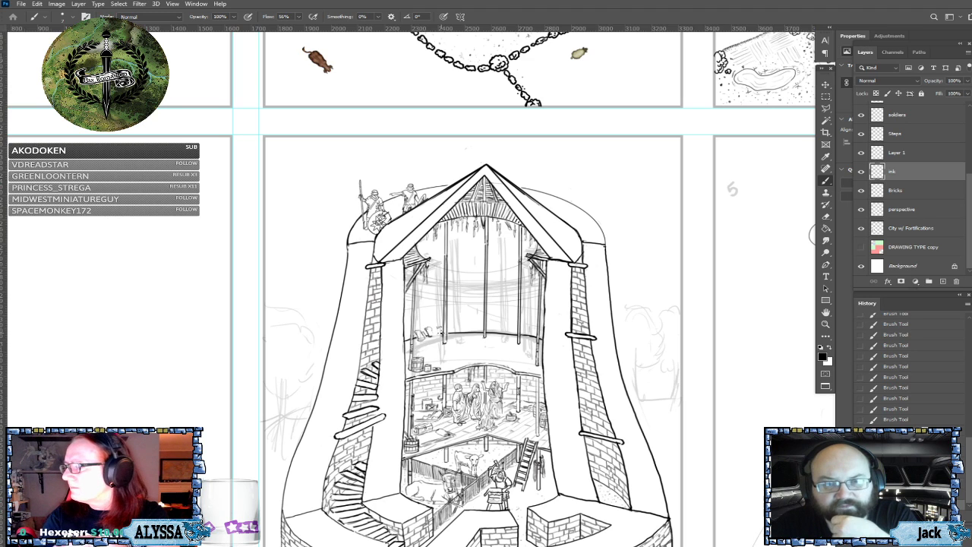
Step: Fill out the sack pile up to the second post and touch up its left end beside the wall
scroll(440, 333, "up", 2)
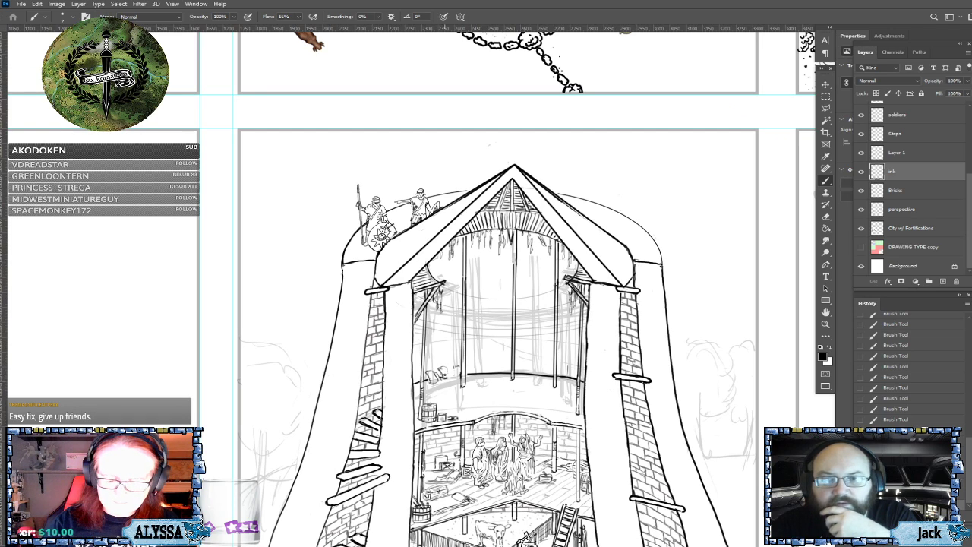
left_click_drag(451, 370, 451, 375)
left_click_drag(449, 371, 447, 375)
left_click_drag(448, 374, 461, 376)
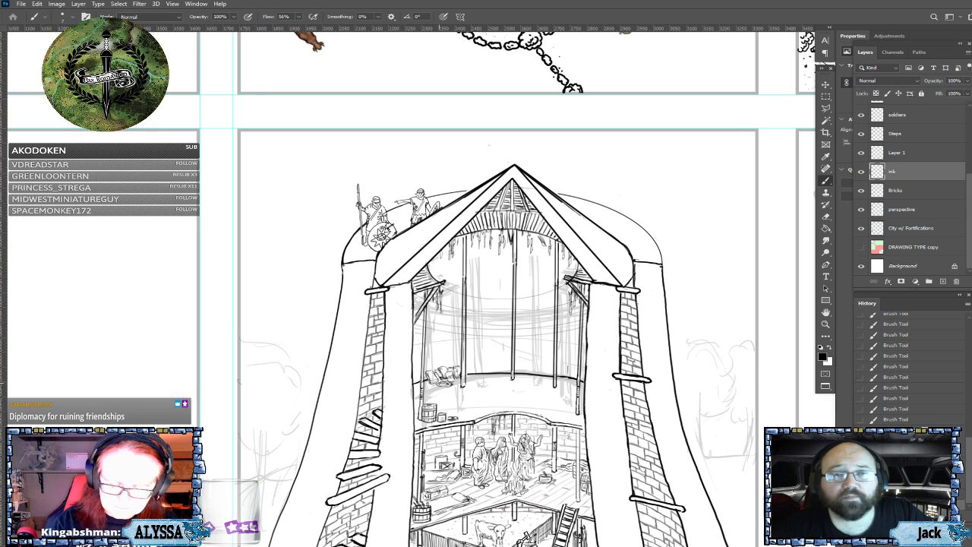
scroll(448, 385, "down", 1)
scroll(452, 385, "up", 1)
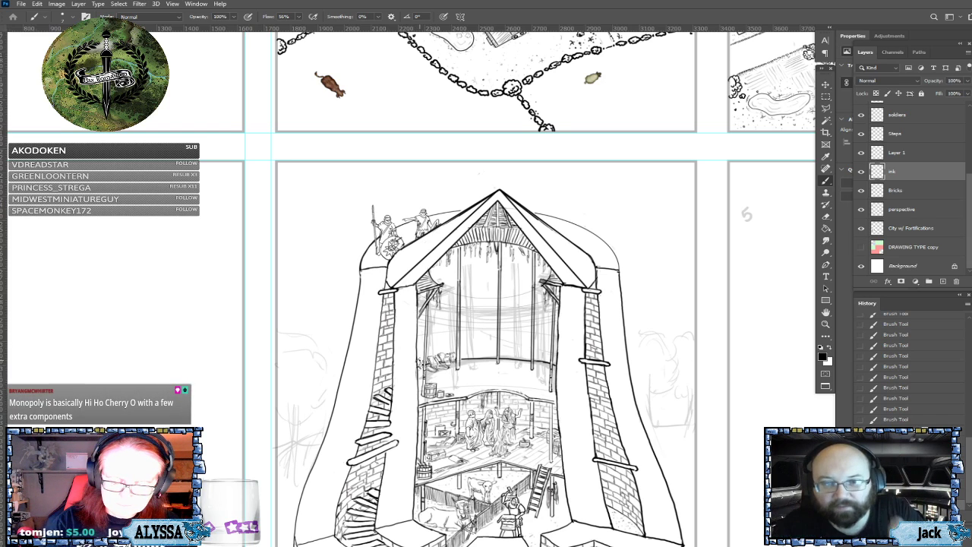
left_click_drag(422, 360, 421, 363)
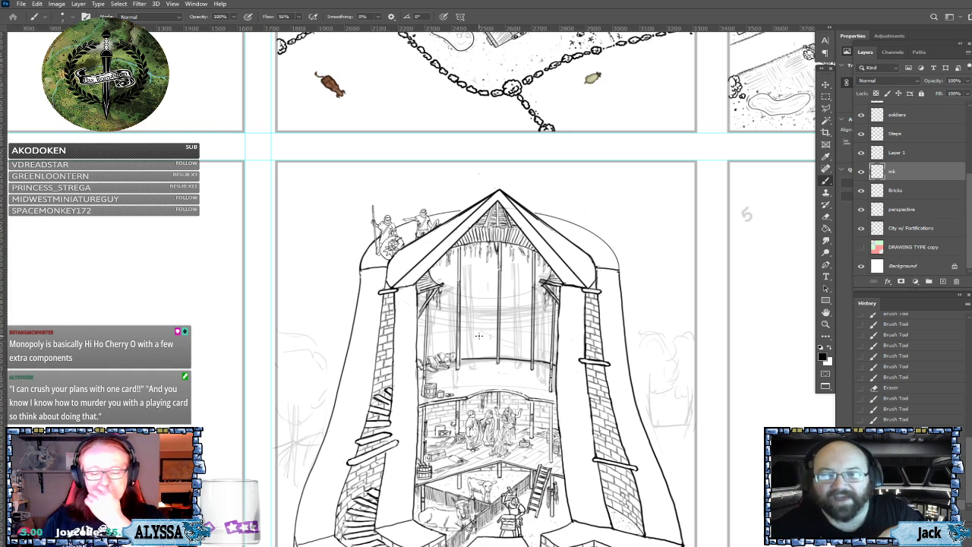
Step: Touch up the inked curved back edge of the upper floor between the second post and the centre post
scroll(613, 442, "up", 2)
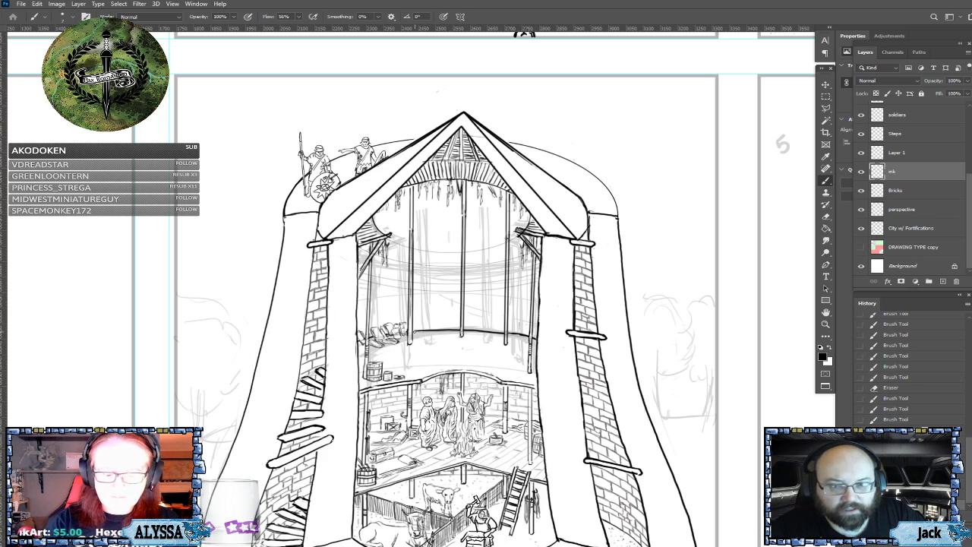
mouse_move(419, 329)
left_mouse_down()
mouse_move(460, 327)
mouse_move(456, 335)
left_mouse_up()
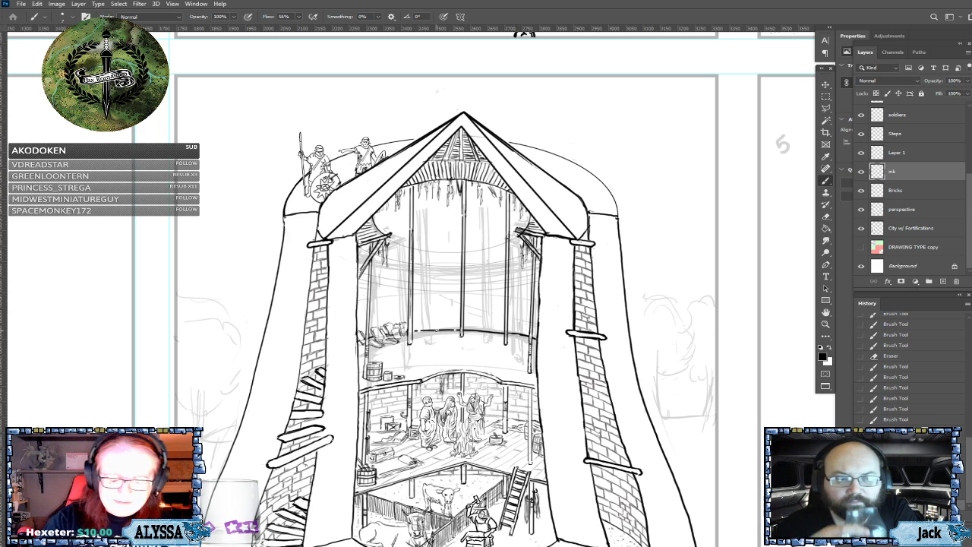
left_click(438, 331)
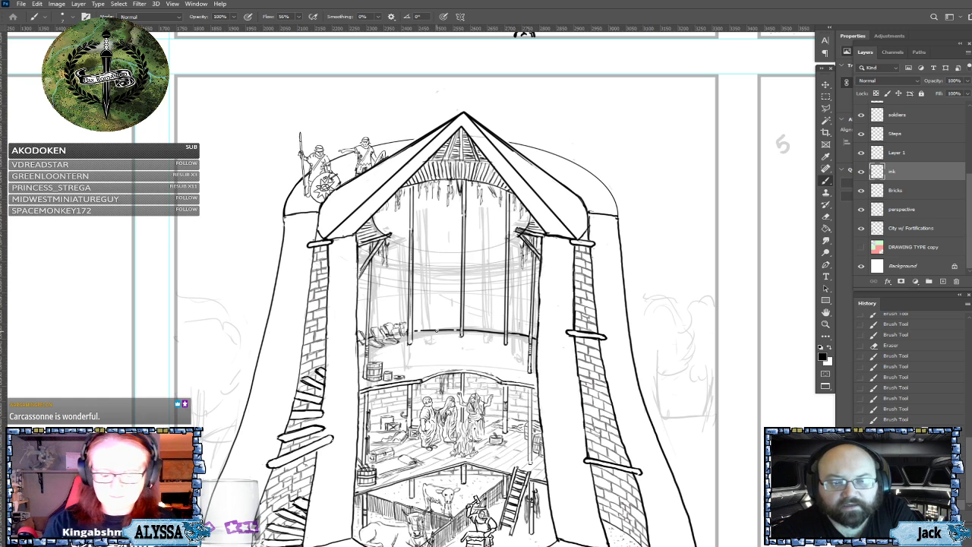
Step: Ink the frame of a shelving unit against the upper floor's back wall, between the second post and the centre post
mouse_move(418, 323)
left_mouse_down()
mouse_move(420, 298)
mouse_move(420, 323)
mouse_move(331, 250)
left_mouse_up()
key("ctrl+minus")
key("ctrl+plus")
left_click_drag(452, 318, 442, 297)
left_click_drag(442, 294, 443, 312)
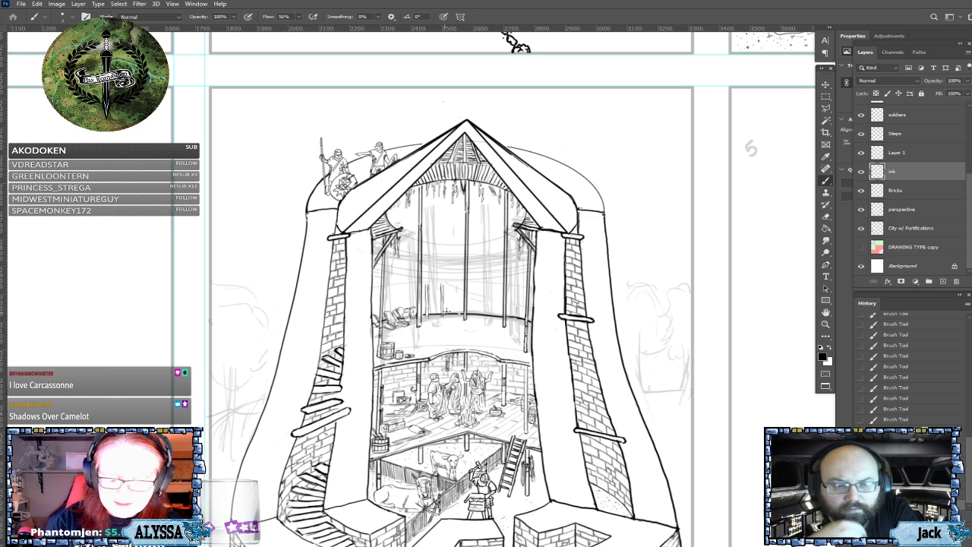
key("ctrl+minus")
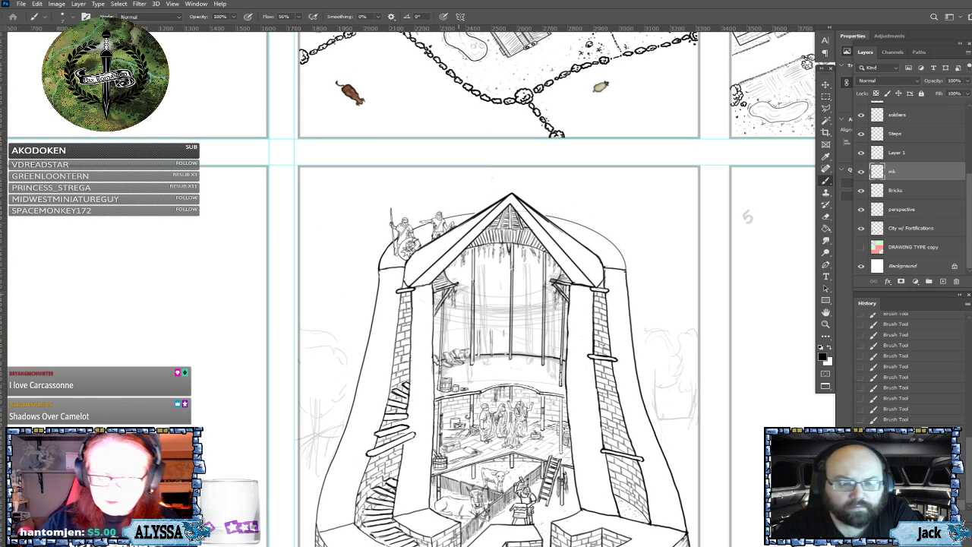
scroll(486, 304, "up", 1)
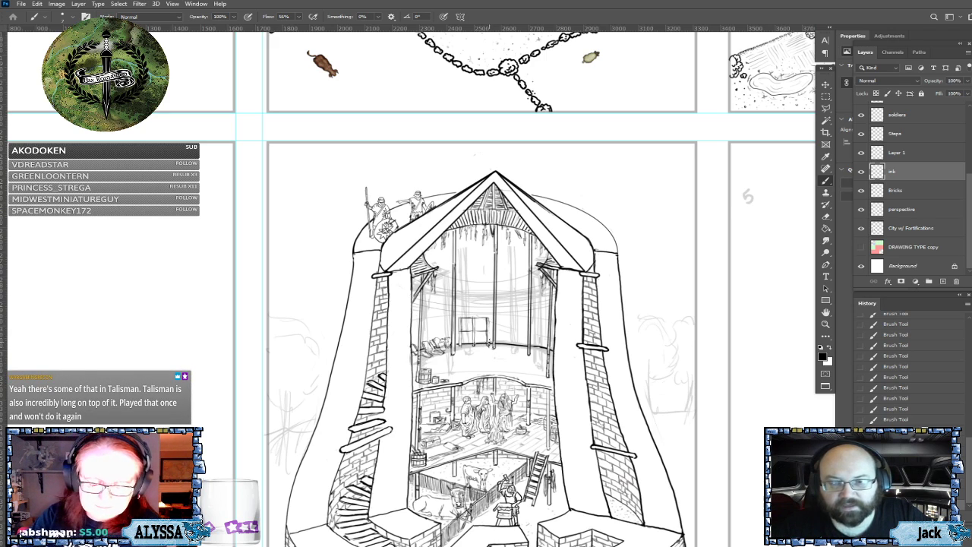
key("shift")
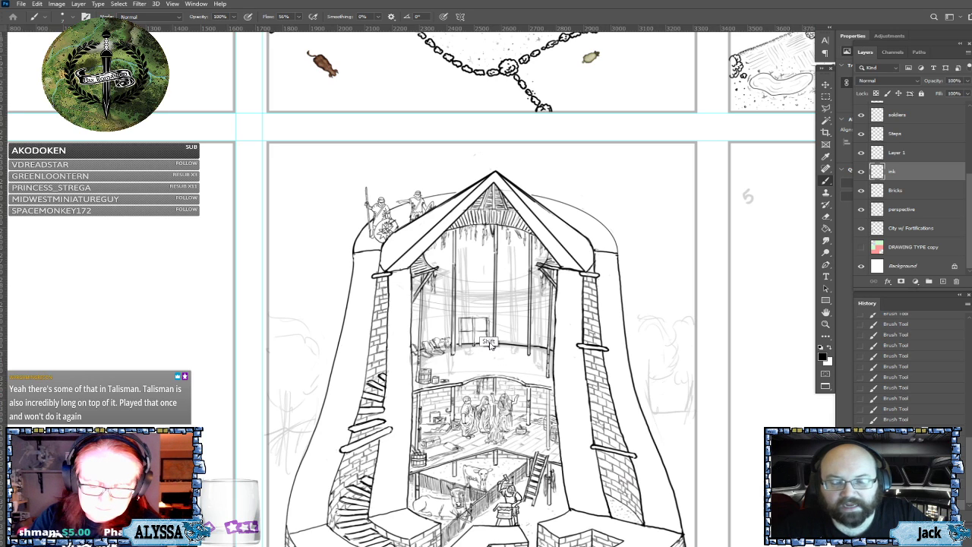
scroll(486, 299, "down", 3)
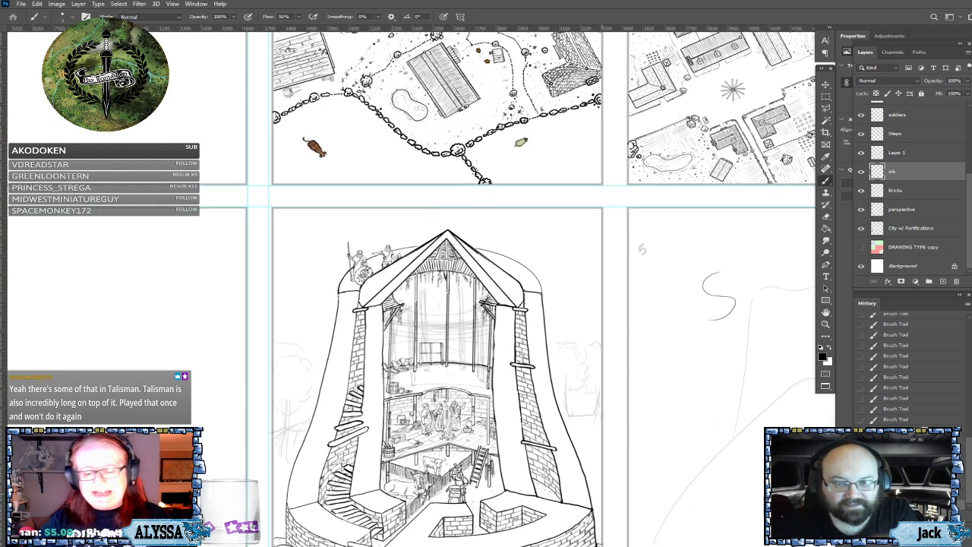
scroll(432, 500, "up", 3)
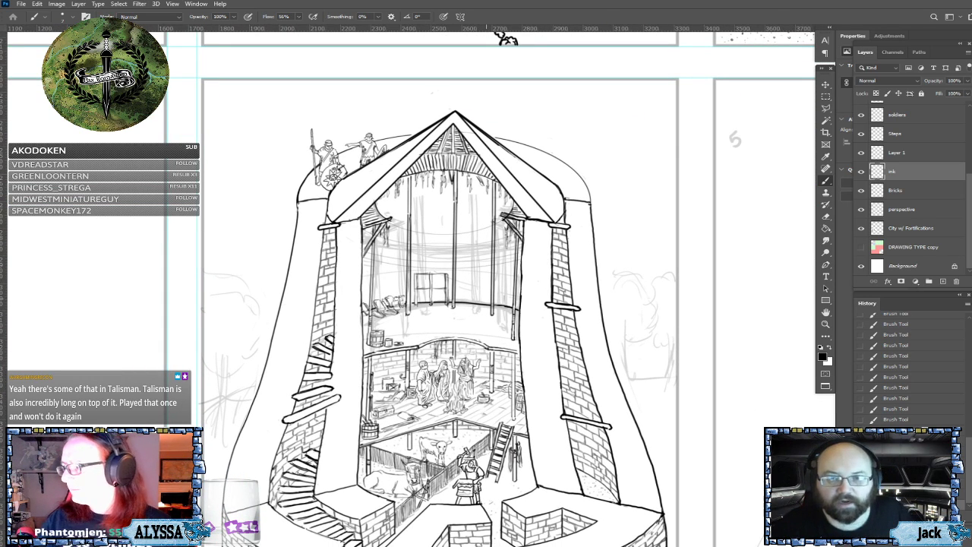
scroll(287, 338, "up", 1)
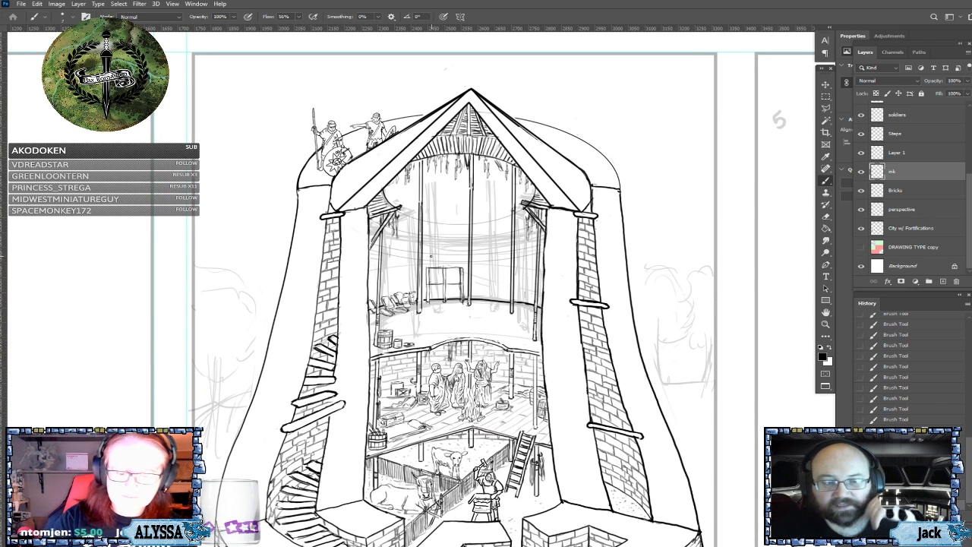
Step: Ink a crossed crate and leaning items on top of the upper floor's shelving unit, and save the document
left_click_drag(429, 256, 430, 263)
left_click(430, 257)
key("ctrl+s")
left_click_drag(432, 256, 435, 264)
left_click_drag(434, 257, 430, 264)
left_click_drag(433, 257, 435, 265)
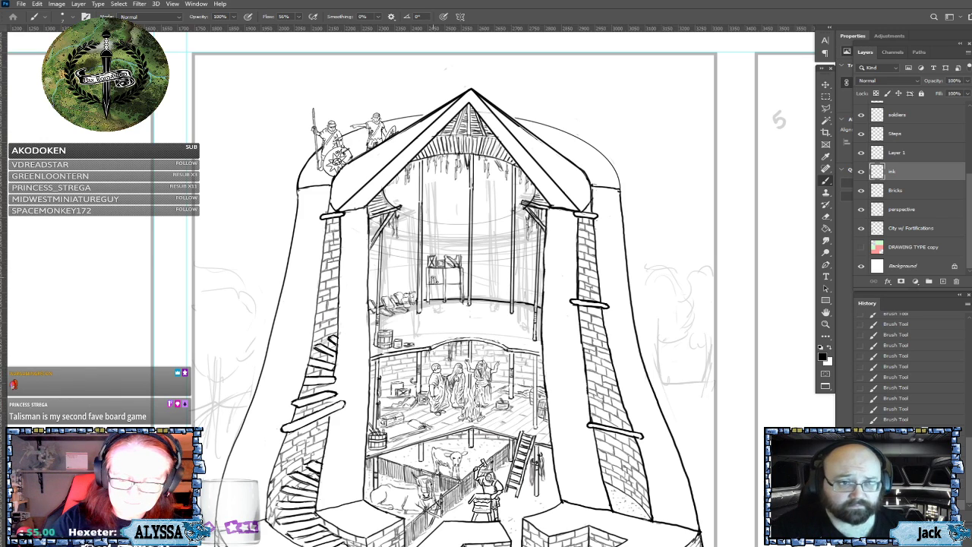
Step: Ink small containers along the shelving unit's middle shelf and a crossed crate in its lower compartment
mouse_move(438, 271)
left_mouse_down()
mouse_move(441, 287)
mouse_move(462, 276)
left_mouse_up()
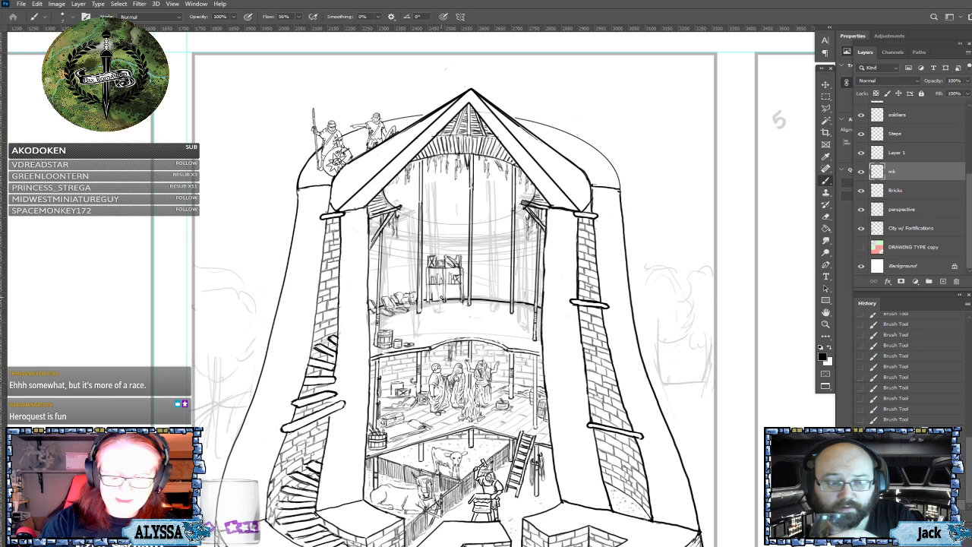
mouse_move(446, 302)
left_mouse_down()
mouse_move(433, 298)
mouse_move(454, 292)
left_mouse_up()
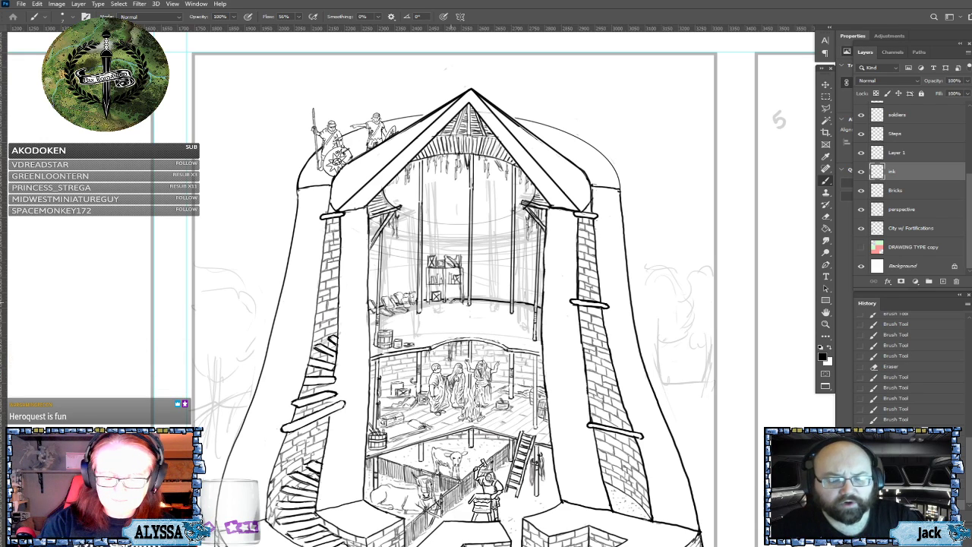
left_click_drag(450, 302, 457, 299)
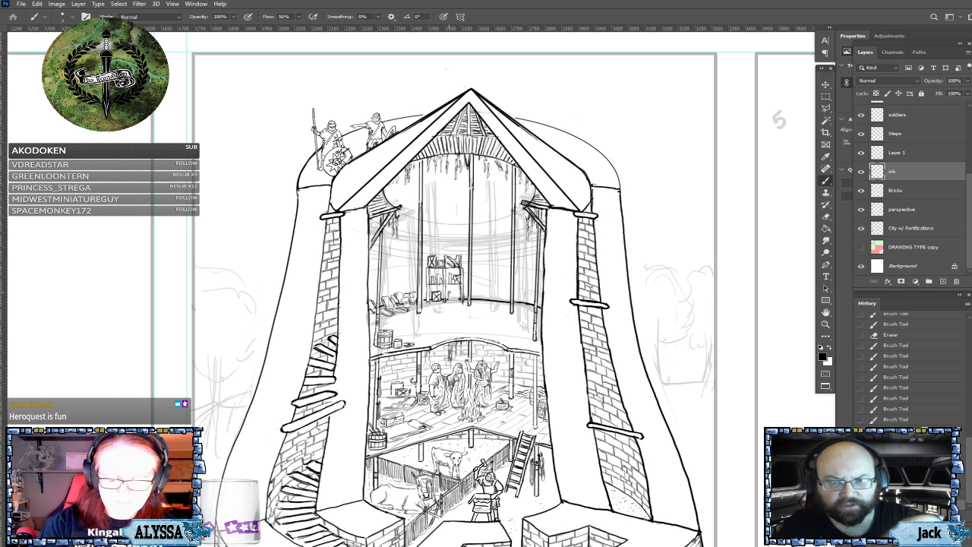
Step: Ink a rounded jar with its rim and small details beside the crate in the shelving unit's lower compartment
mouse_move(447, 292)
left_mouse_down()
mouse_move(455, 290)
mouse_move(454, 302)
left_mouse_up()
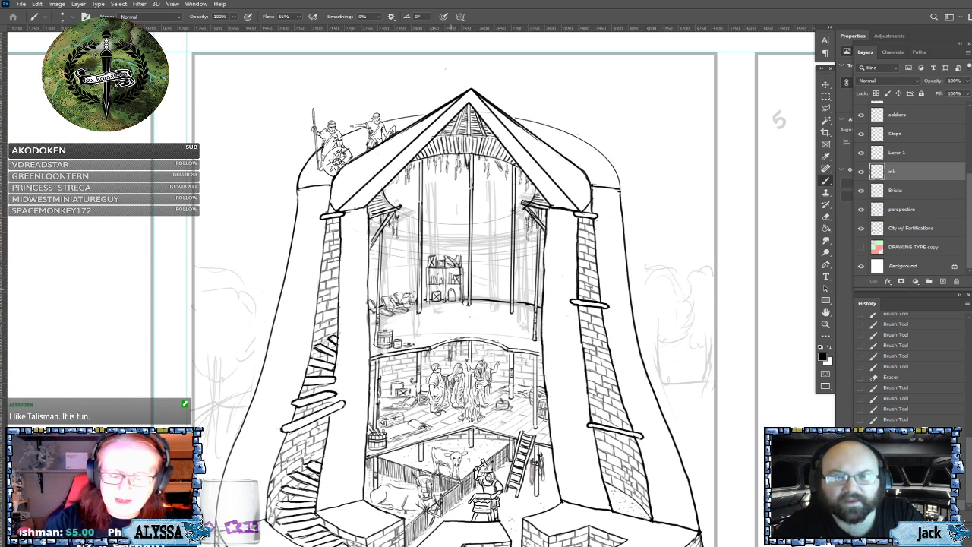
left_click(450, 289)
left_click(450, 289)
left_click(450, 289)
left_click(450, 288)
left_click(450, 289)
left_click(450, 289)
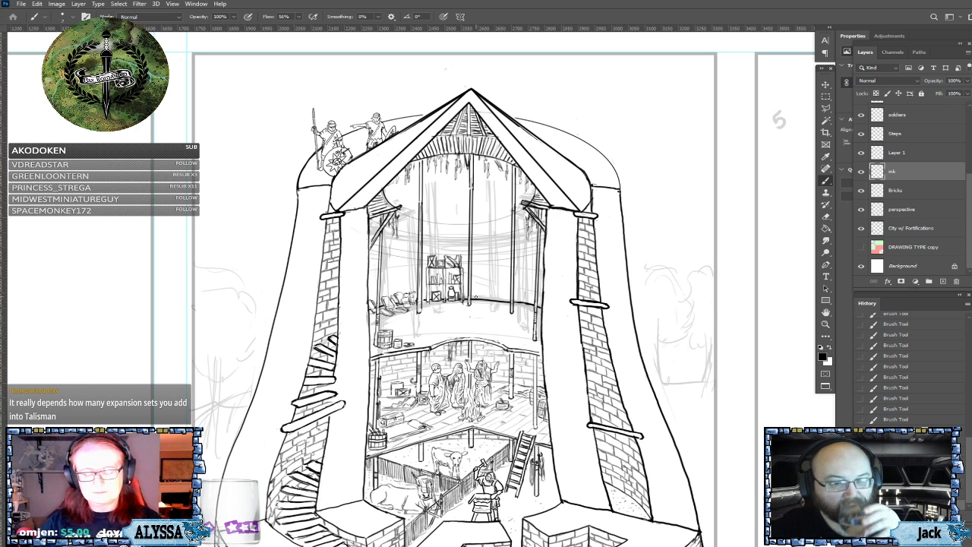
Step: Ink long-handled items leaning against the upper floor's back wall by the sack pile
scroll(476, 297, "down", 3)
scroll(476, 297, "up", 1)
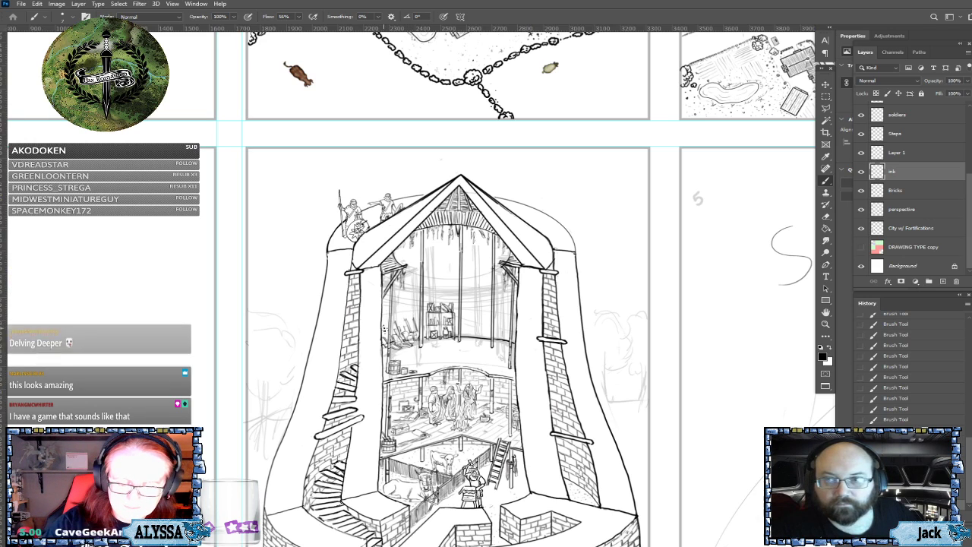
left_click_drag(397, 375, 364, 377)
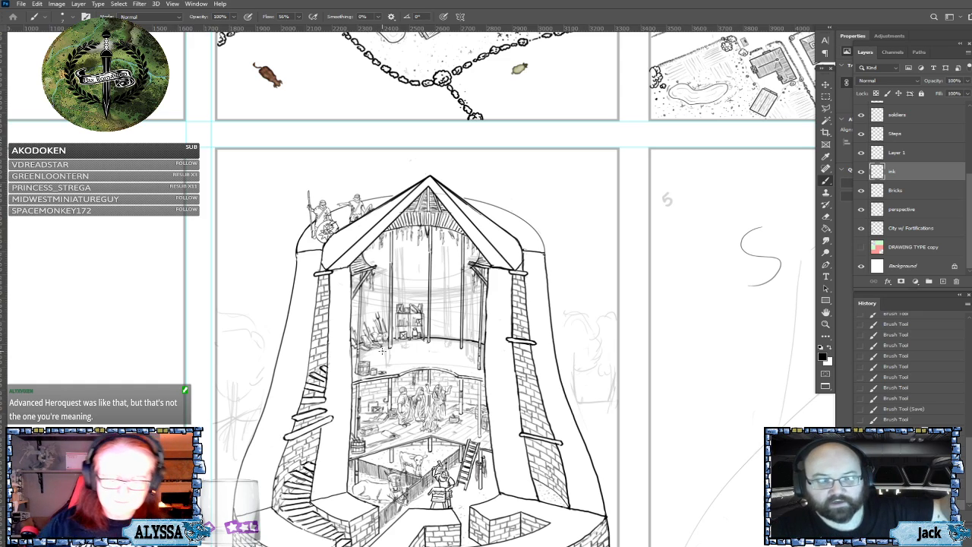
Step: Review the whole cutaway tower illustration, including the newly furnished upper floor
scroll(403, 449, "down", 1)
scroll(478, 444, "up", 1)
left_click_drag(478, 444, 484, 373)
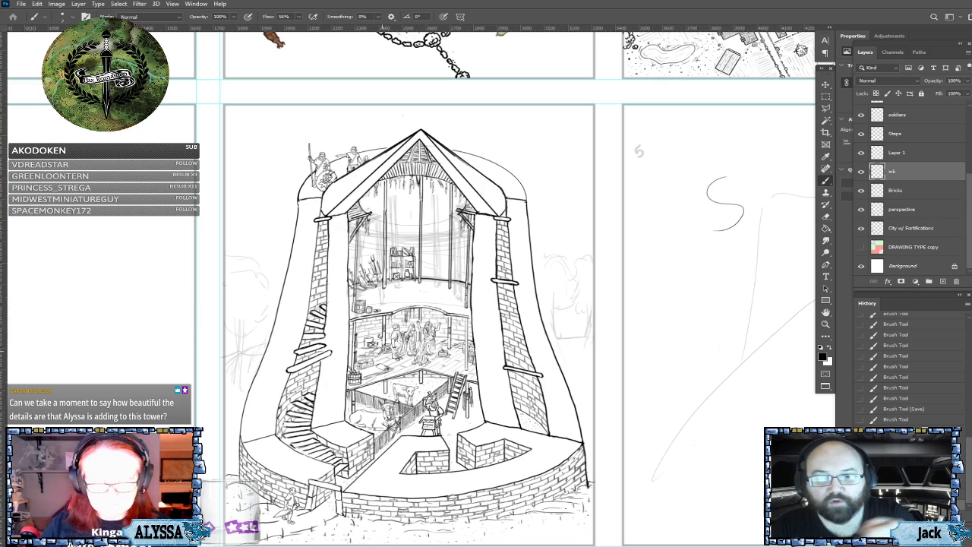
scroll(382, 351, "down", 3)
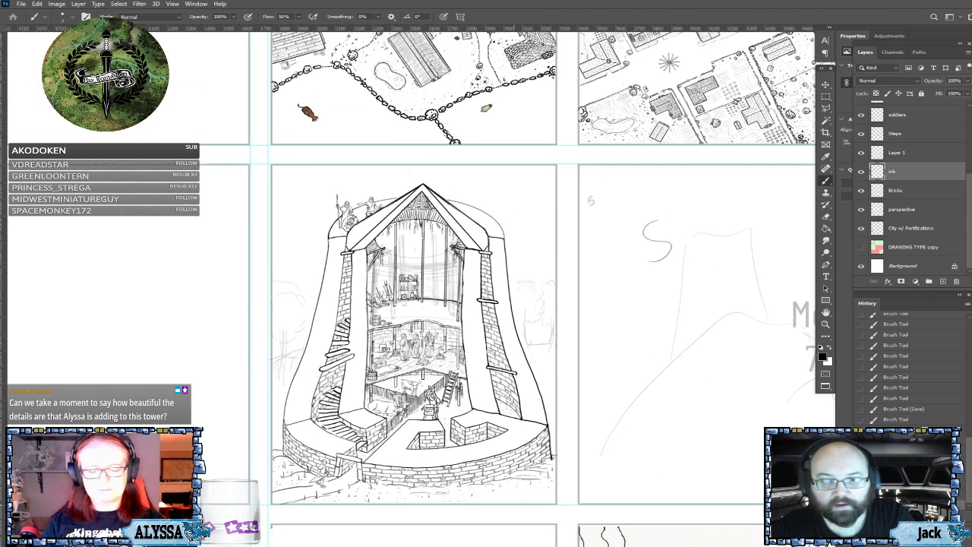
scroll(382, 351, "up", 2)
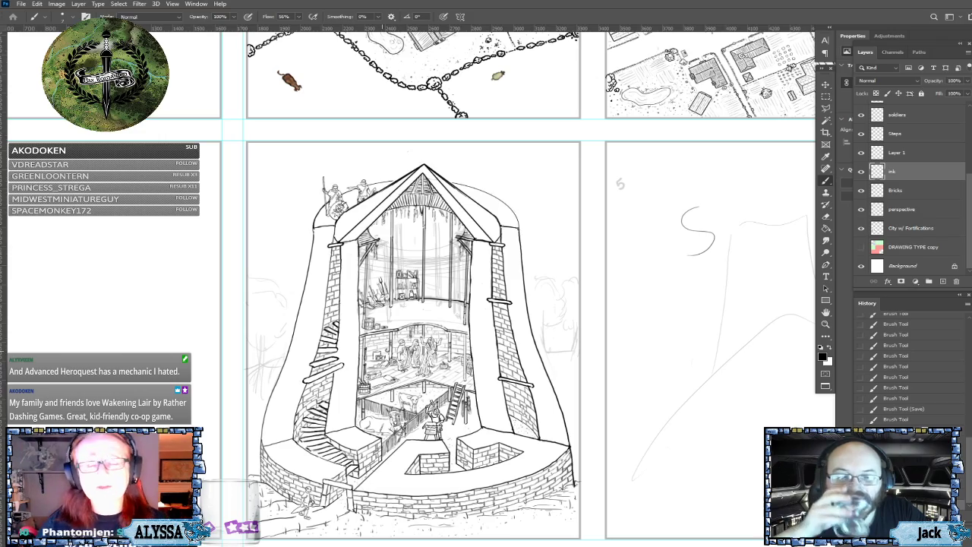
scroll(423, 448, "up", 2)
scroll(511, 282, "down", 1)
Step: Examine the finished village map panels, from the riverbank and boat to the houses and fields, and return to the tower panel
scroll(423, 304, "down", 4)
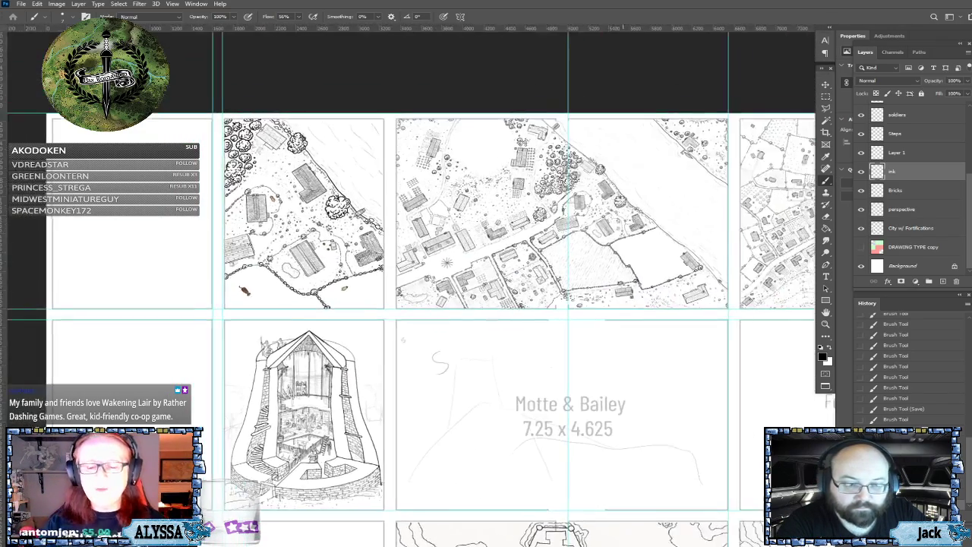
scroll(259, 145, "up", 2)
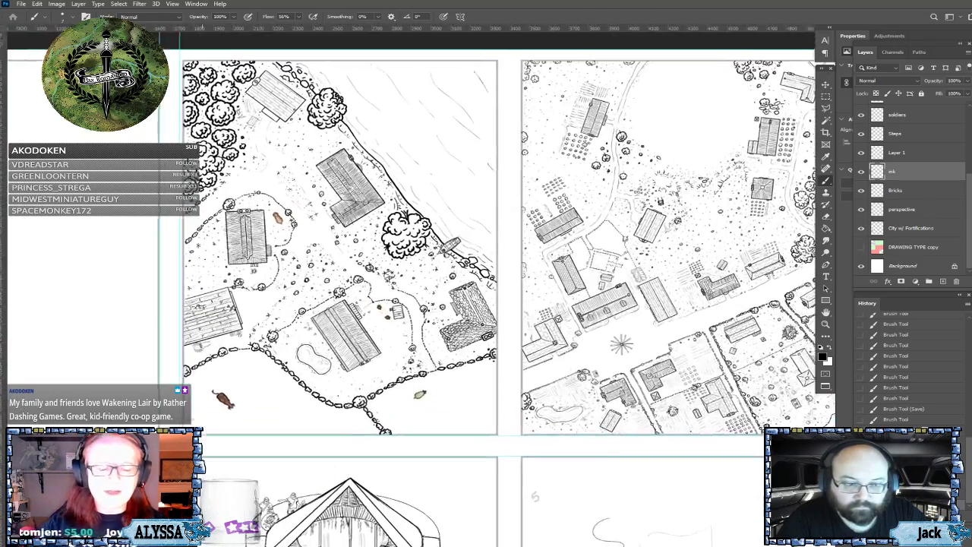
scroll(449, 258, "up", 4)
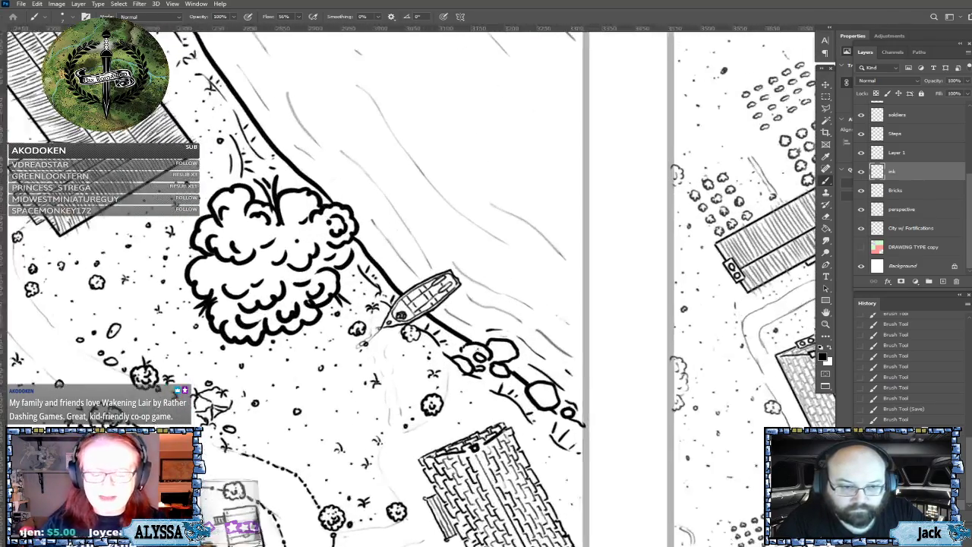
scroll(381, 352, "down", 4)
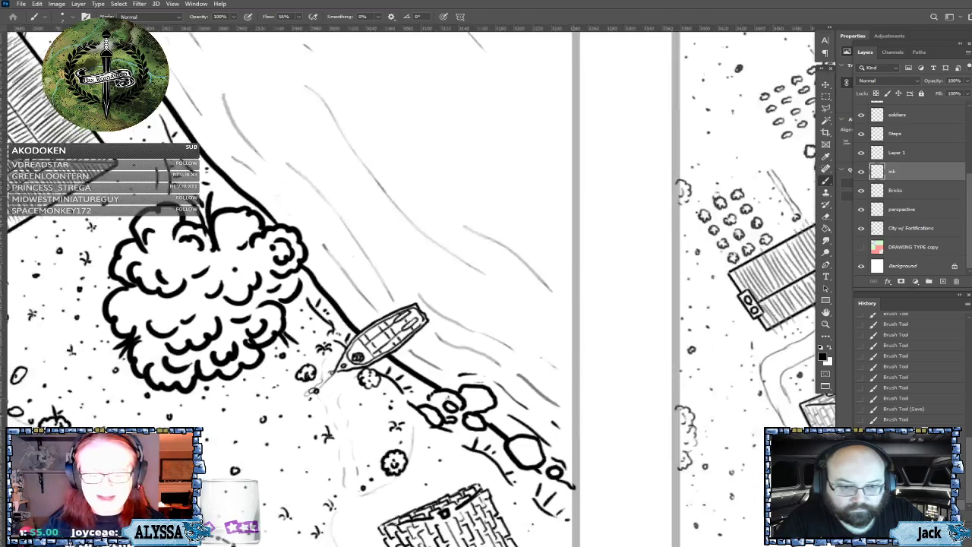
left_click_drag(581, 234, 304, 186)
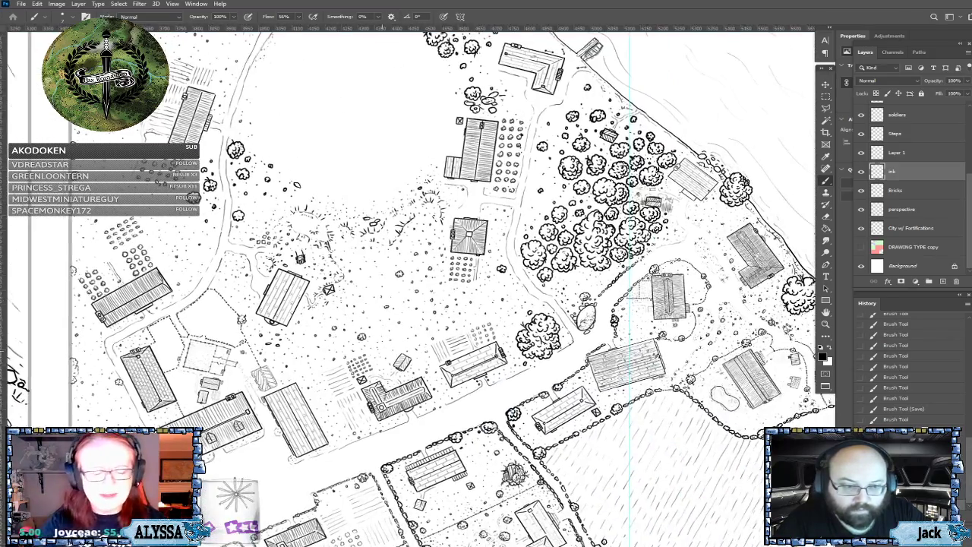
scroll(254, 267, "up", 3)
scroll(91, 285, "down", 2)
left_click_drag(577, 304, 257, 216)
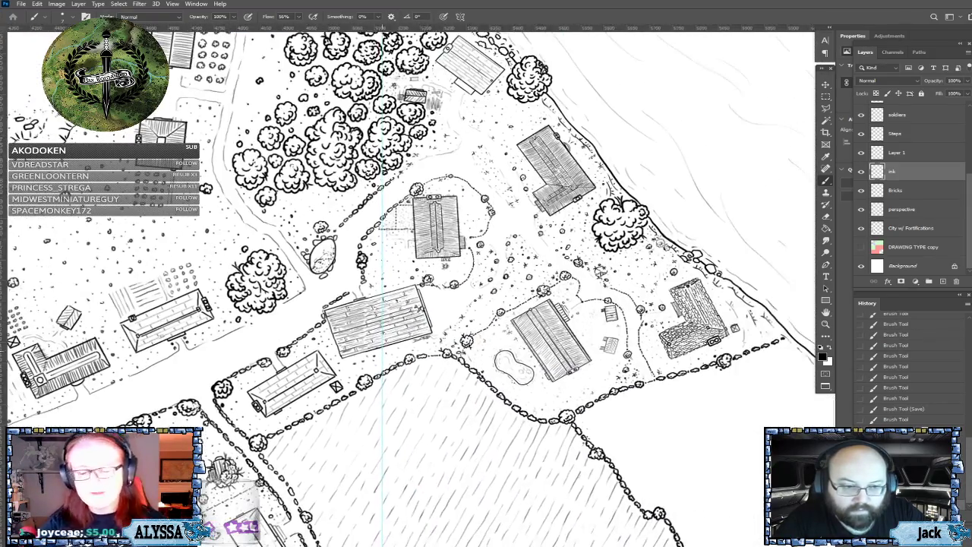
left_click_drag(485, 273, 368, 334)
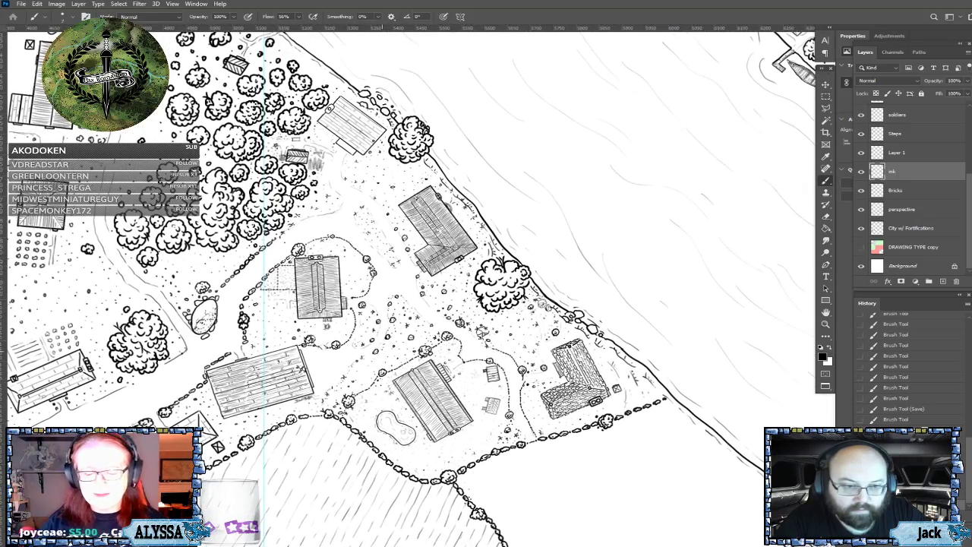
scroll(289, 374, "down", 4)
left_click_drag(289, 374, 267, 366)
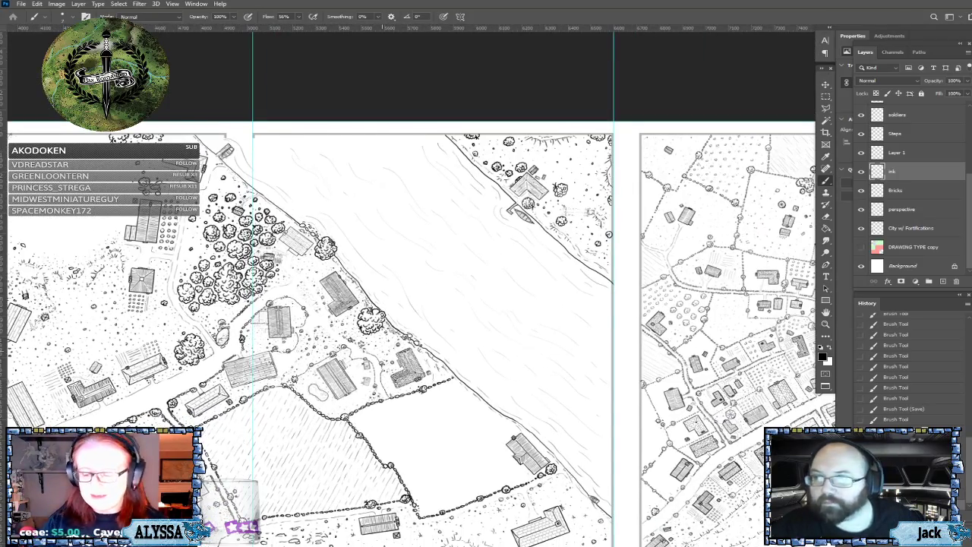
left_click_drag(683, 365, 187, 265)
scroll(392, 347, "up", 5)
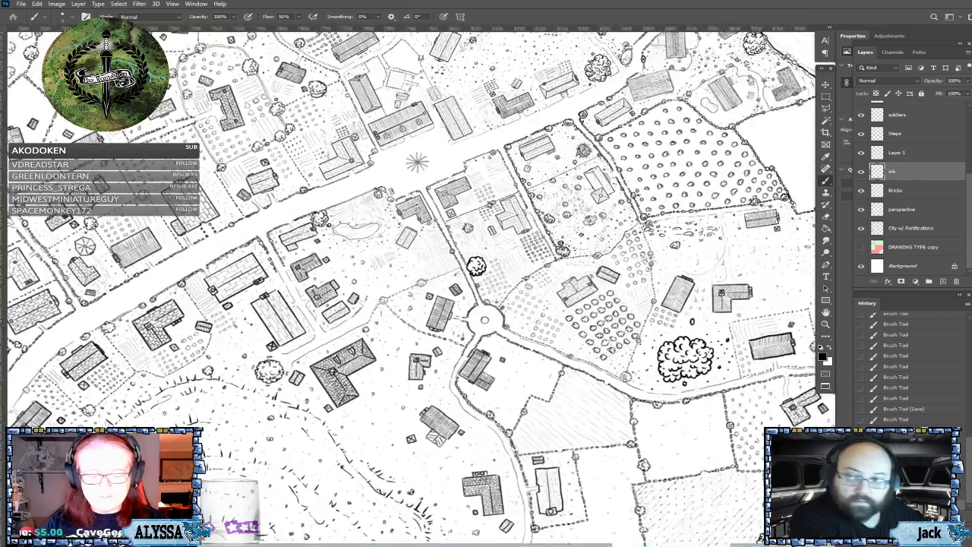
left_click_drag(382, 351, 708, 375)
scroll(516, 378, "up", 5)
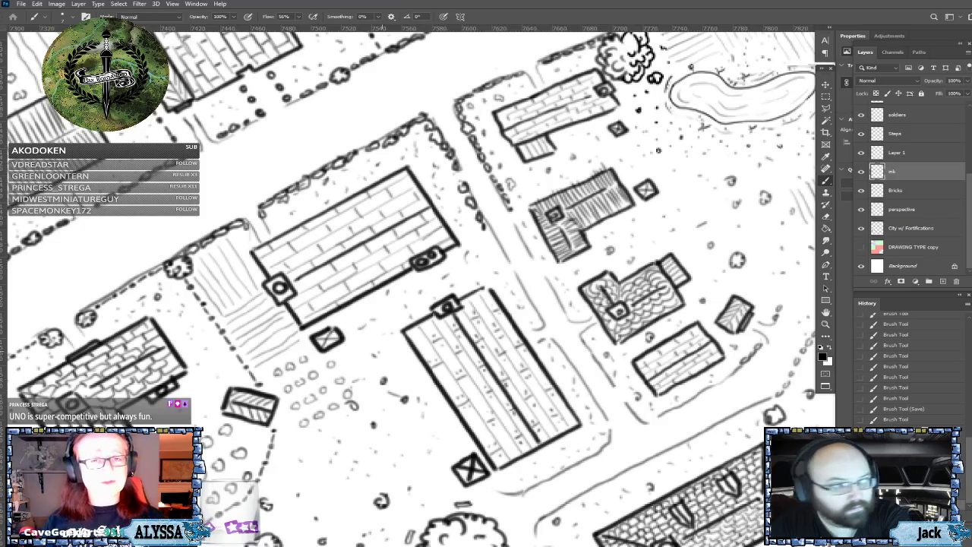
scroll(520, 206, "down", 5)
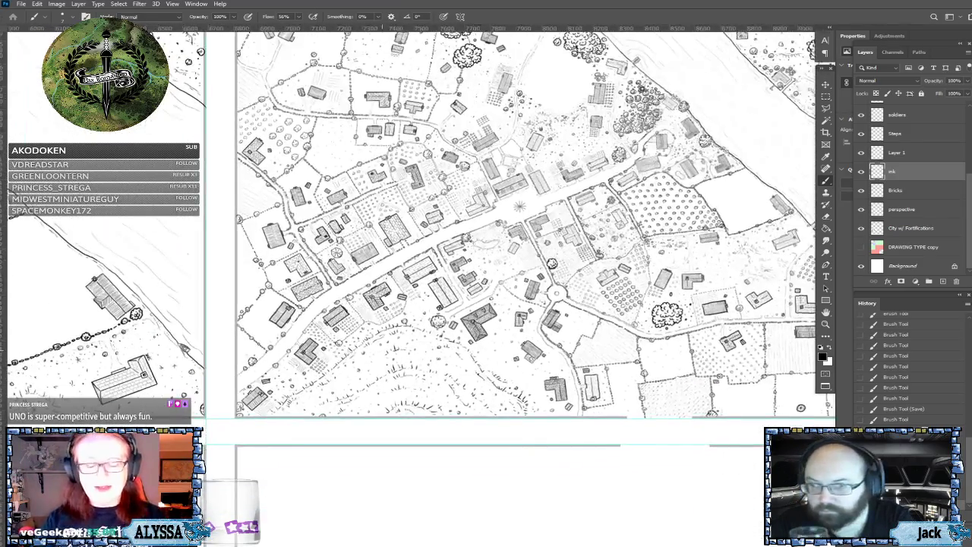
scroll(513, 336, "down", 3)
left_click_drag(190, 425, 728, 230)
left_click_drag(339, 441, 537, 441)
scroll(536, 441, "up", 2)
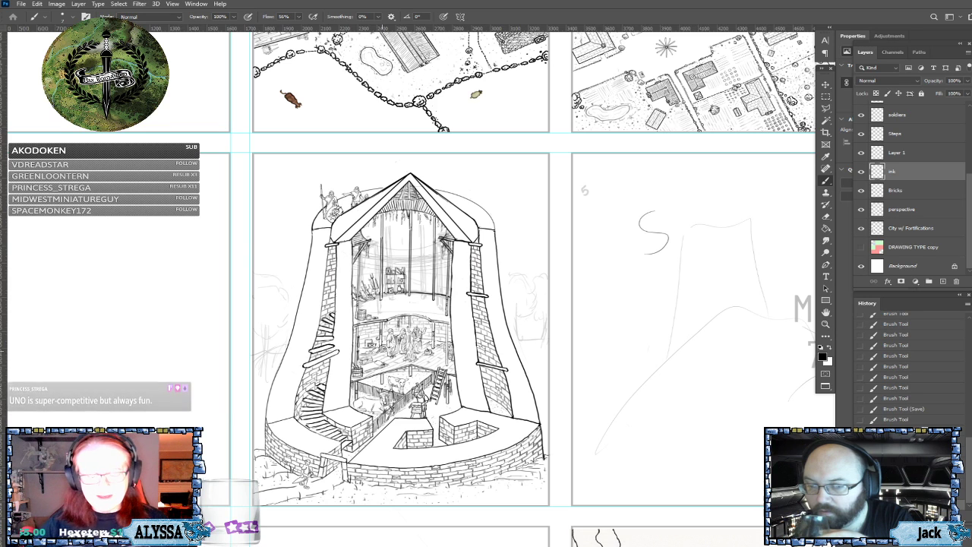
scroll(392, 374, "up", 2)
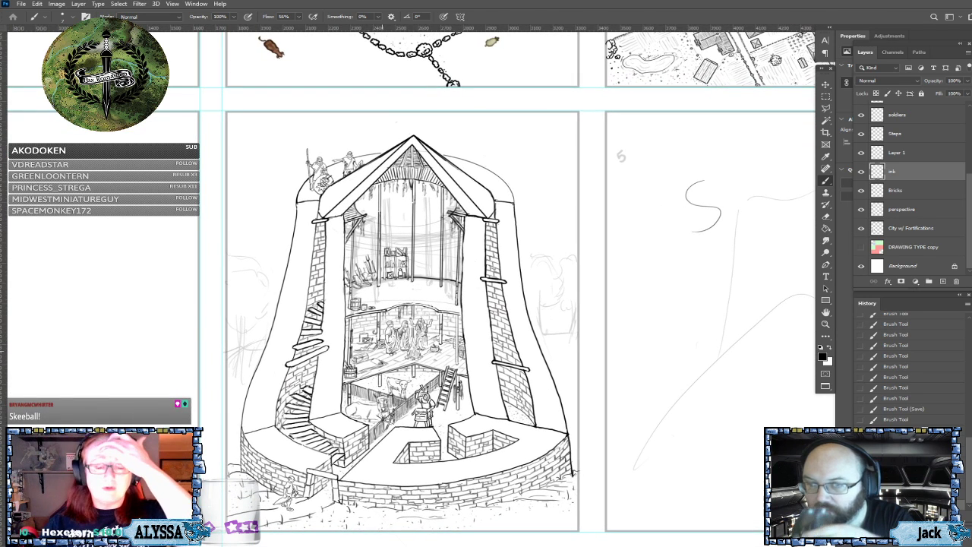
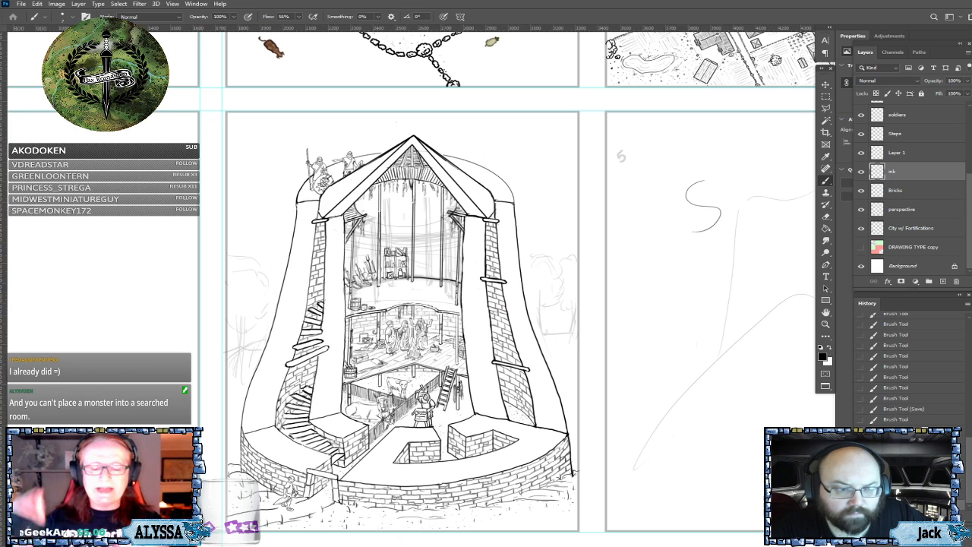
Step: Ink a small tabletop against the upper floor's back wall, between the two posts on the far side of the shelving unit
scroll(326, 245, "up", 3)
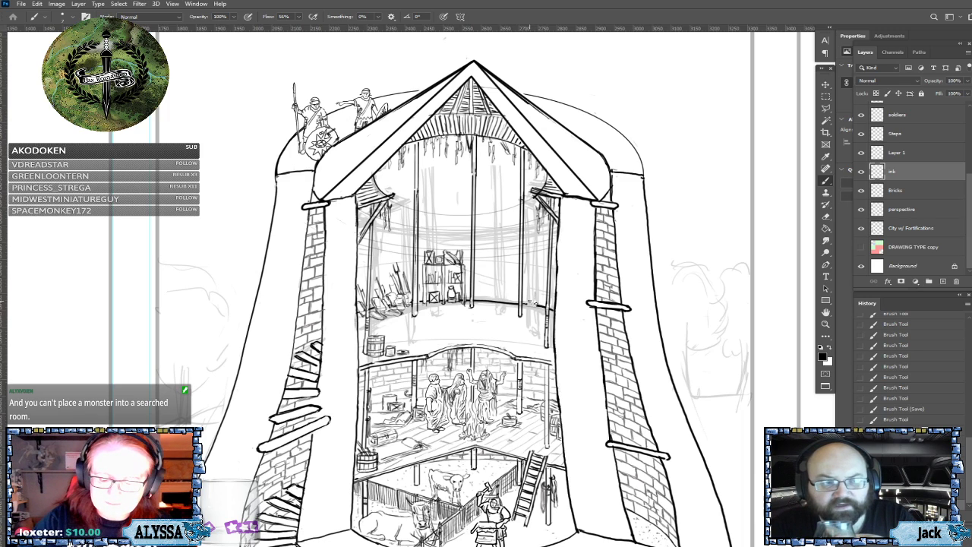
left_click_drag(536, 303, 526, 304)
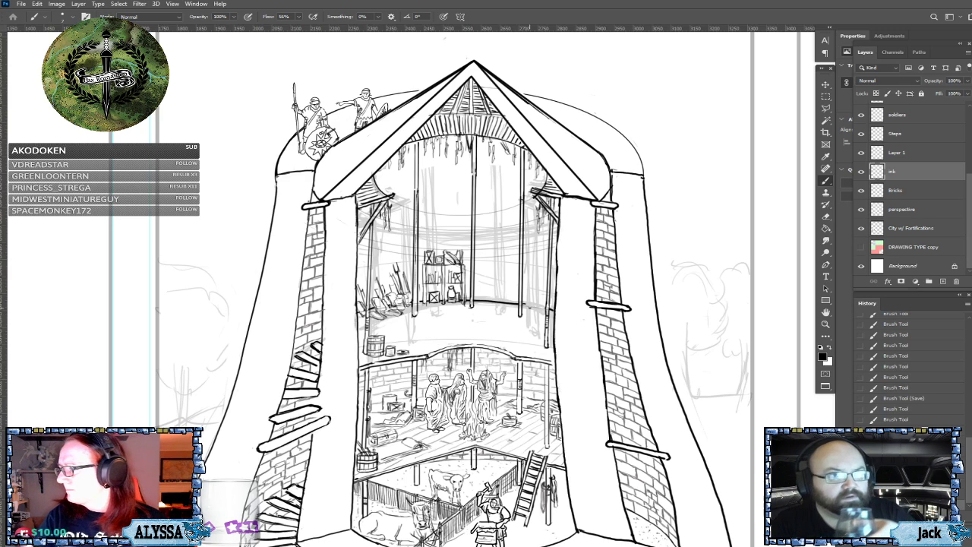
left_click_drag(527, 293, 545, 293)
left_click(532, 293)
left_click(531, 292)
left_click(532, 291)
left_click(532, 291)
left_click(526, 290)
left_click(527, 289)
left_click(526, 288)
mouse_move(536, 289)
left_mouse_down()
mouse_move(557, 291)
mouse_move(550, 288)
left_mouse_up()
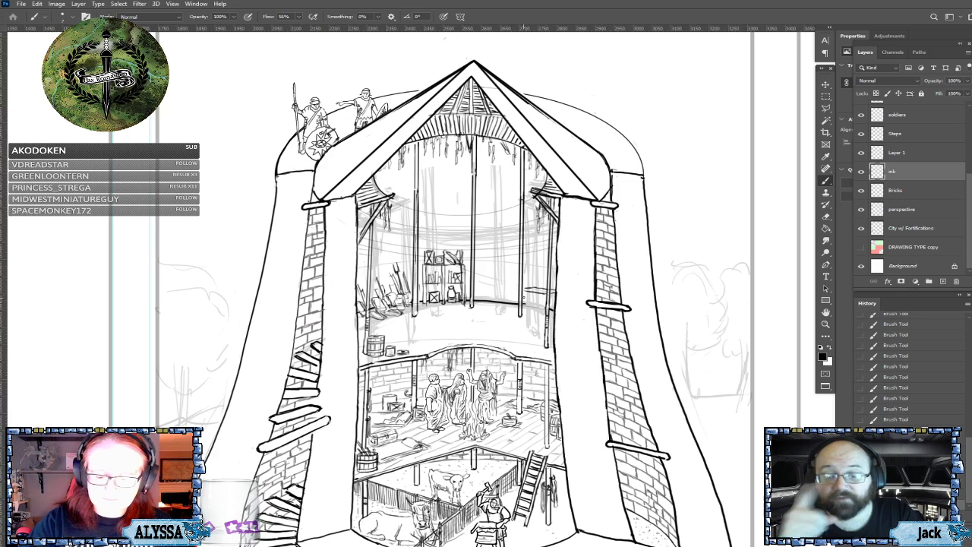
Step: Ink the small table's legs, and add a bottle and small containers on and beneath it
left_click_drag(524, 292, 526, 307)
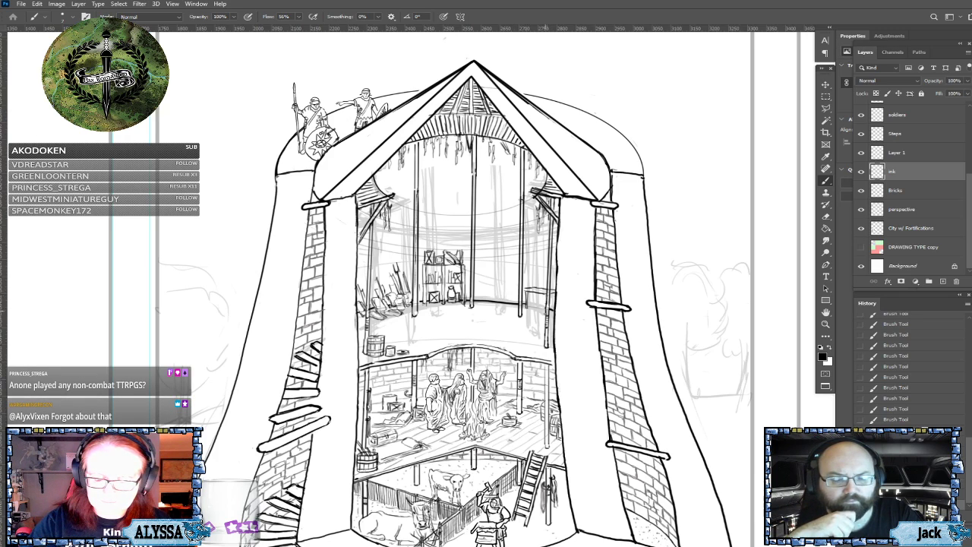
left_click_drag(551, 295, 554, 309)
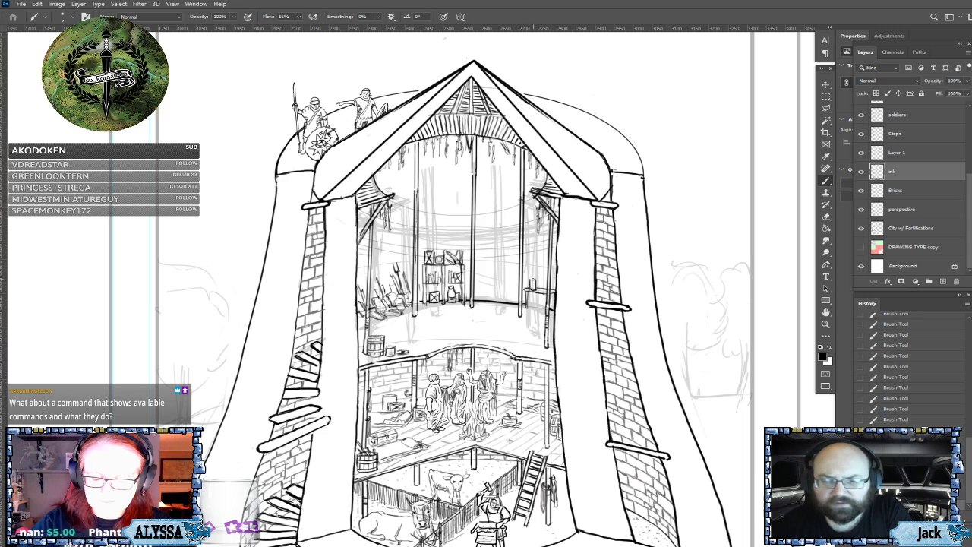
mouse_move(534, 286)
left_mouse_down()
mouse_move(531, 278)
mouse_move(542, 292)
left_mouse_up()
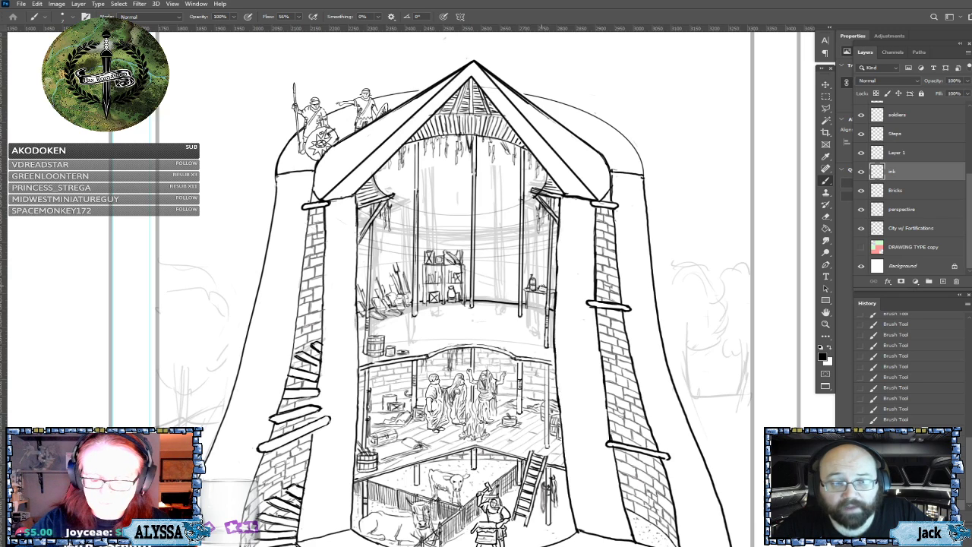
left_click_drag(529, 296, 542, 308)
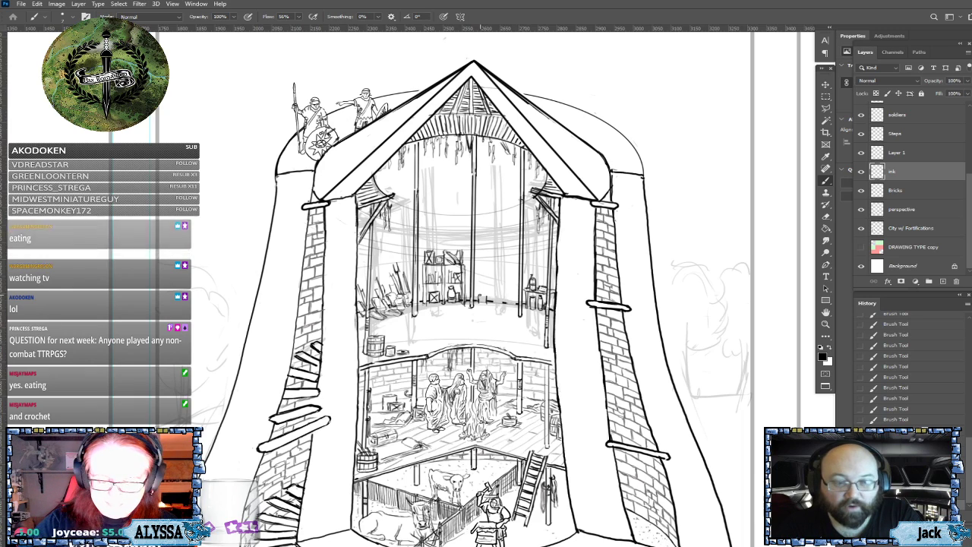
Step: Ink a crate on the upper floor between the central post and the small table
left_click_drag(487, 297, 487, 295)
left_click_drag(484, 298, 491, 300)
left_click_drag(492, 296, 494, 299)
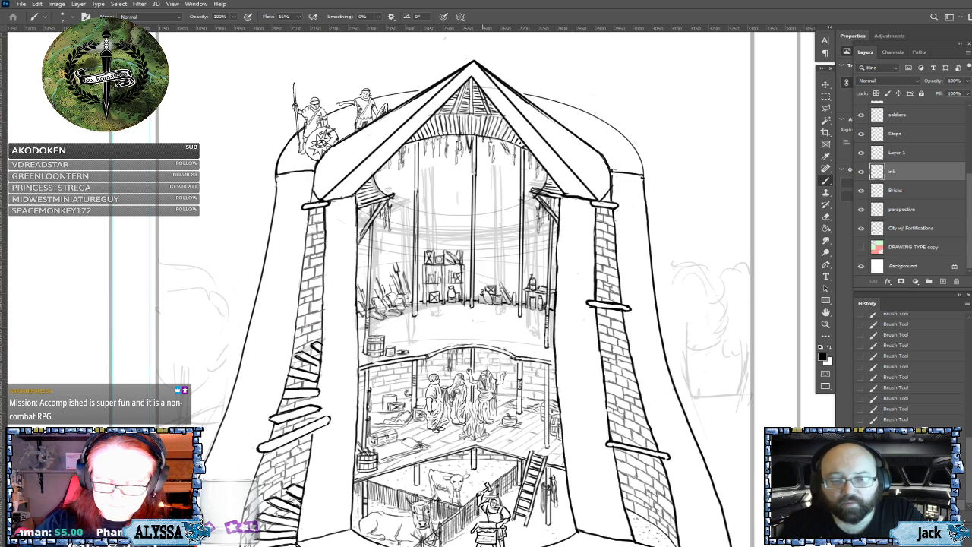
Step: Ink loose leaning goods beside the crate next to the upper floor's central post
left_click(482, 285)
left_click(483, 285)
left_click(482, 284)
left_click(482, 286)
left_click(483, 286)
left_click(483, 285)
left_click(483, 286)
left_click_drag(479, 290, 491, 294)
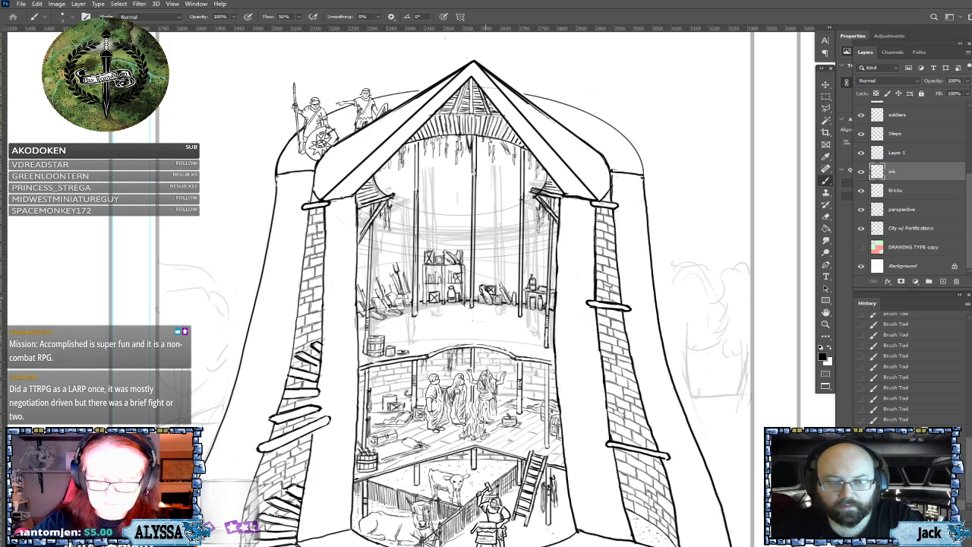
Step: Add short detail and shading strokes to the pile of goods around the upper floor's crate
scroll(490, 307, "down", 3)
scroll(490, 307, "up", 3)
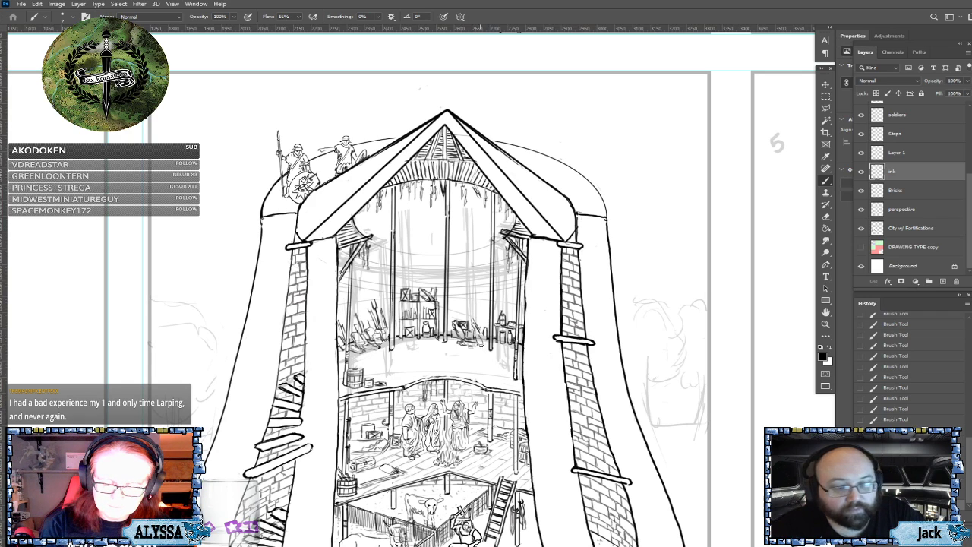
left_click_drag(475, 332, 473, 328)
left_click_drag(473, 332, 472, 328)
left_click_drag(473, 331, 473, 329)
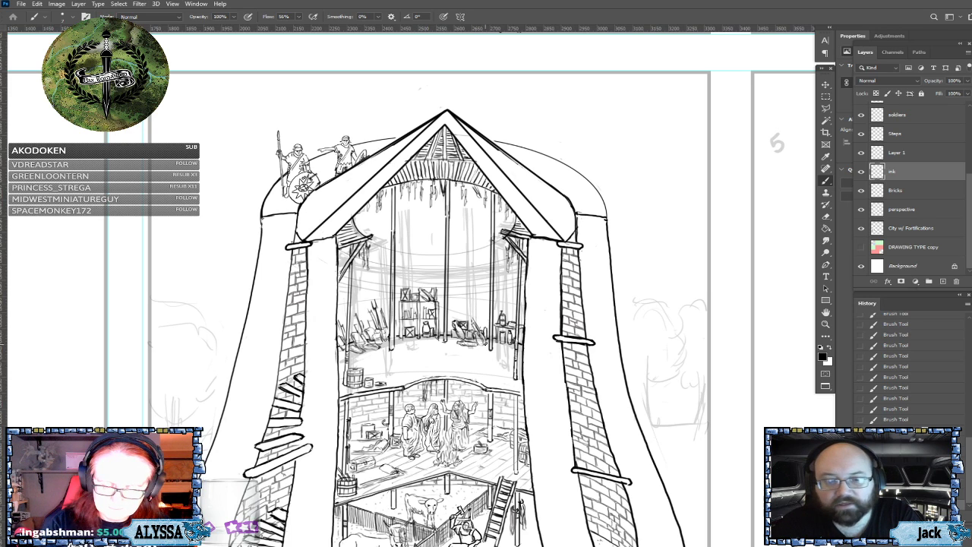
left_click_drag(488, 346, 413, 285)
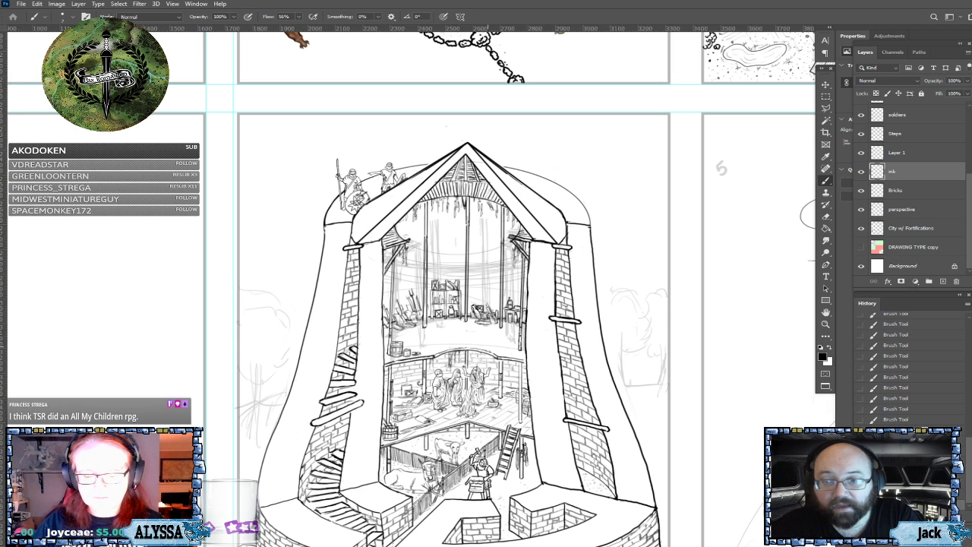
Step: Ink the outlines of two shallow baskets on the upper floor in front of the shelving unit
scroll(441, 272, "up", 2)
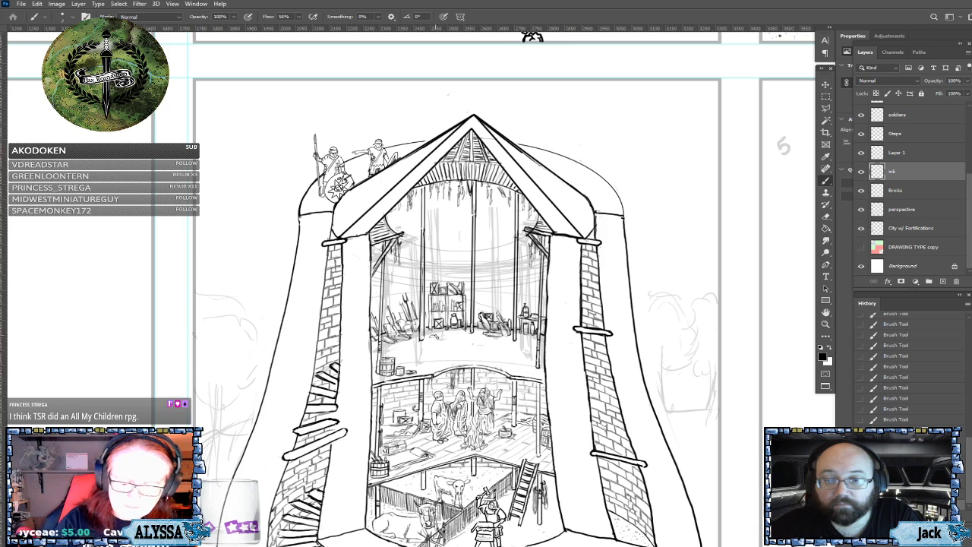
left_click_drag(429, 338, 464, 337)
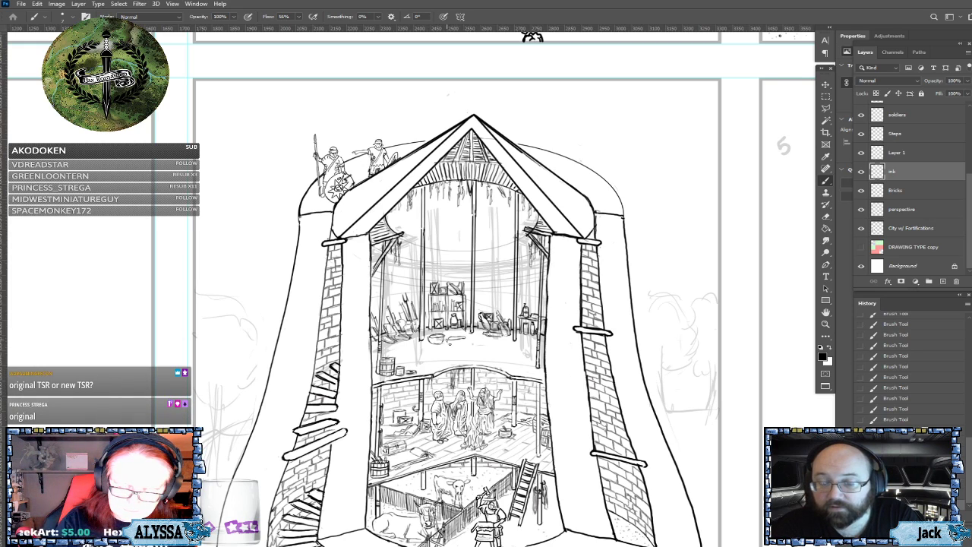
left_click_drag(449, 342, 466, 344)
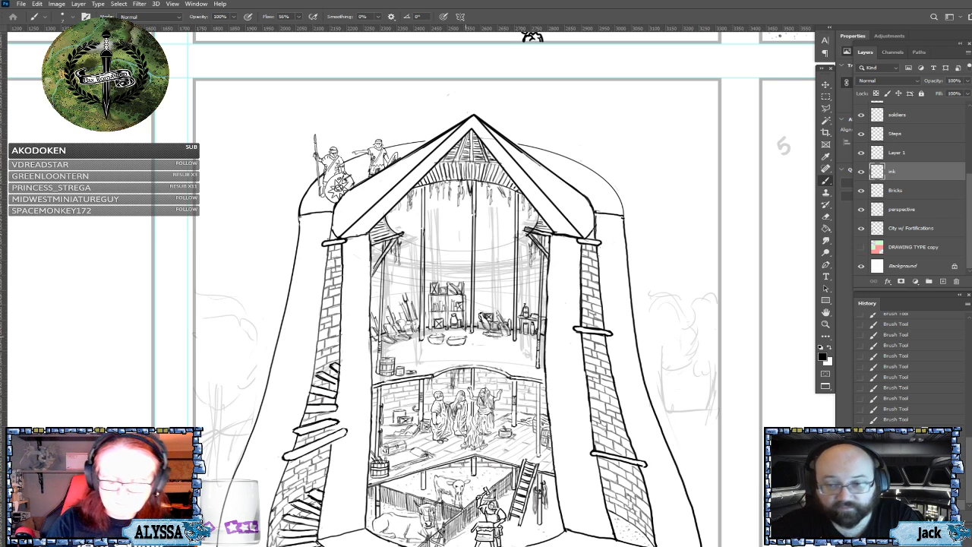
Step: Fill the shallow baskets in front of the shelving unit with small marks for their contents and woven texture
left_click(434, 336)
left_click(438, 336)
left_click(438, 333)
left_click(437, 333)
left_click(437, 334)
left_click(435, 333)
left_click(435, 333)
left_click(434, 333)
left_click(434, 334)
left_click(432, 334)
left_click(449, 340)
left_click(451, 339)
left_click(453, 338)
left_click(454, 338)
left_click(455, 338)
left_click(456, 339)
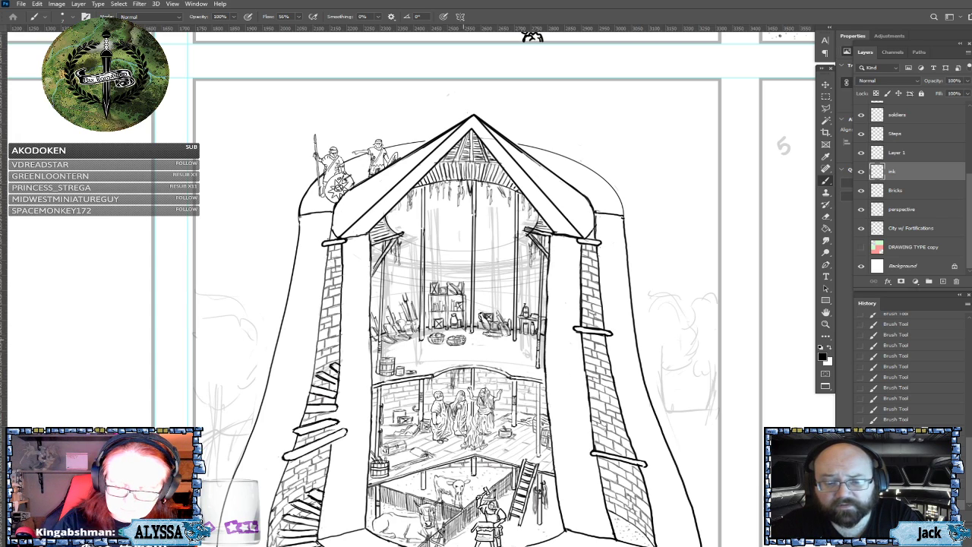
scroll(464, 346, "down", 3)
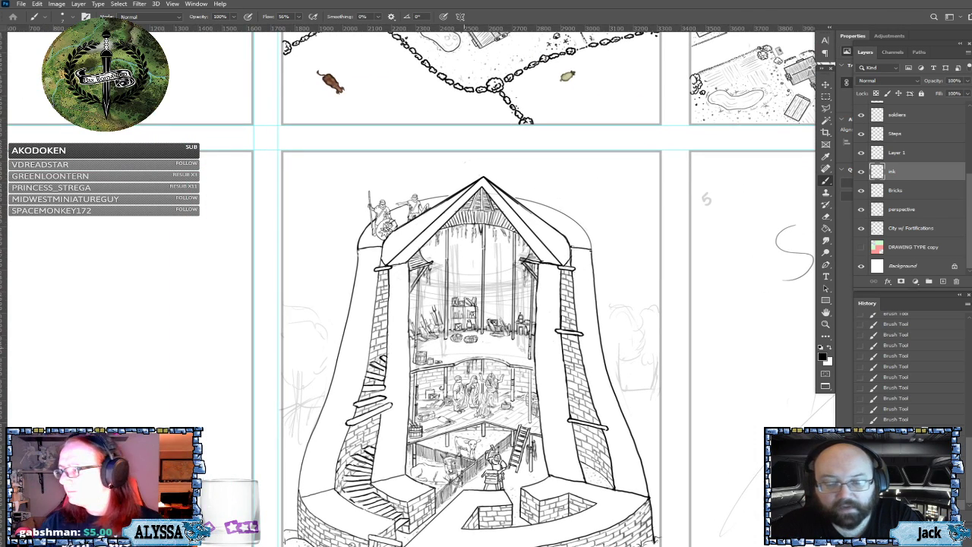
scroll(437, 279, "up", 2)
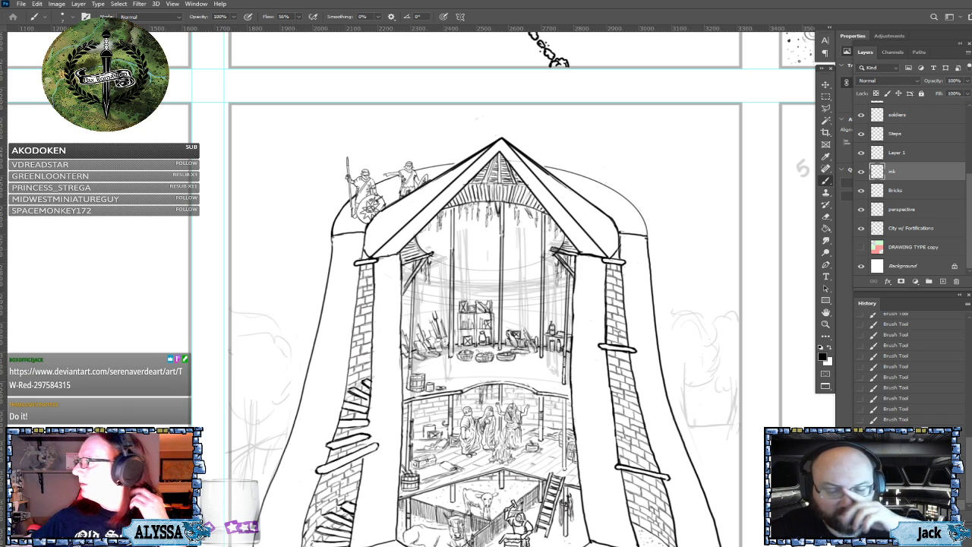
Step: Switch to the browser to view the DeviantArt picture TW-Red, and close the browser window
left_click_drag(971, 240, 172, 79)
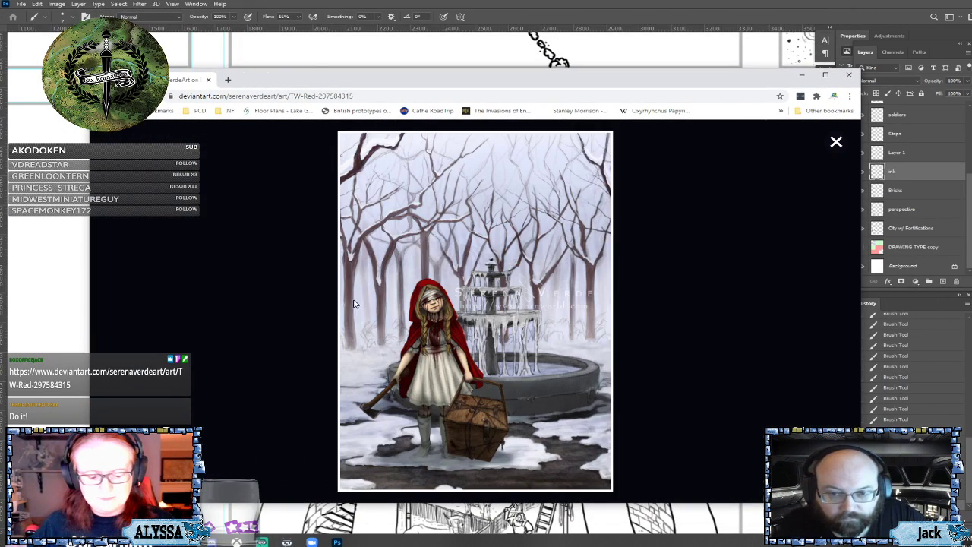
left_click(322, 302)
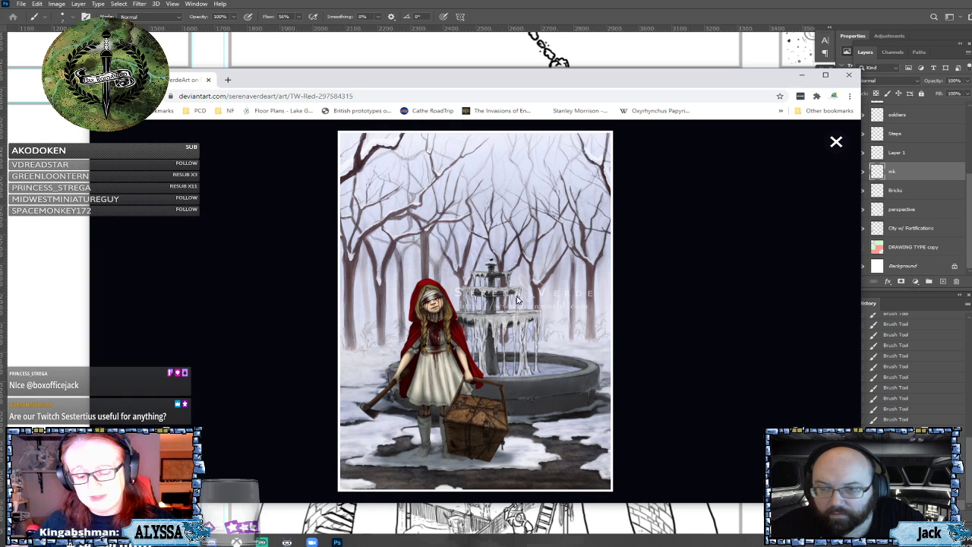
left_click(848, 74)
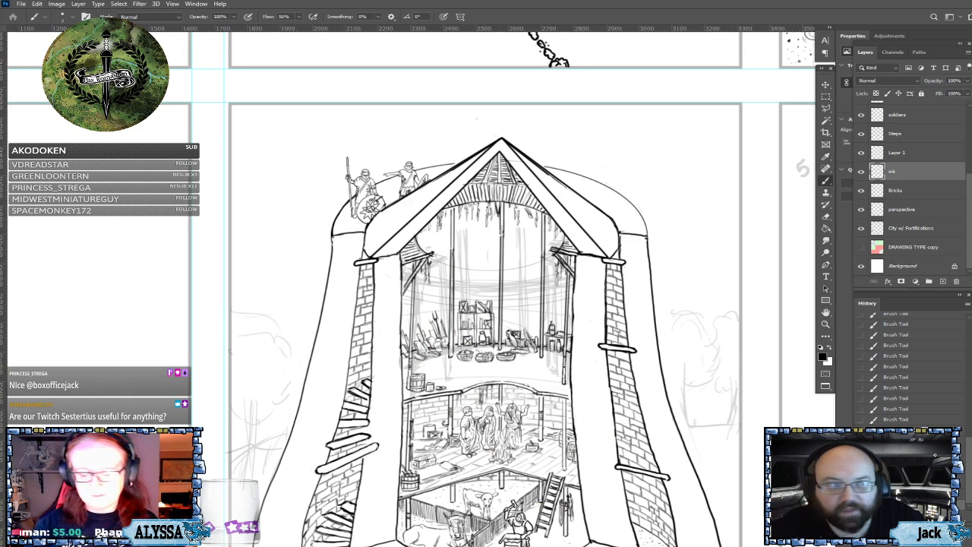
Step: Ink a deeper woven basket by the post at the near end of the upper floor's basket row
scroll(535, 382, "up", 2)
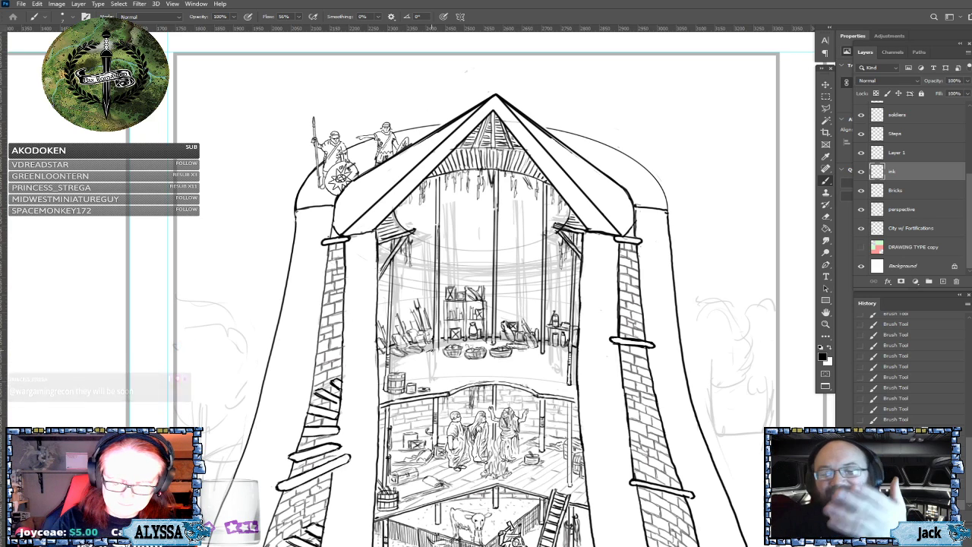
left_click_drag(429, 354, 433, 350)
left_click_drag(431, 350, 437, 355)
mouse_move(434, 355)
left_mouse_down()
mouse_move(428, 360)
mouse_move(445, 353)
left_mouse_up()
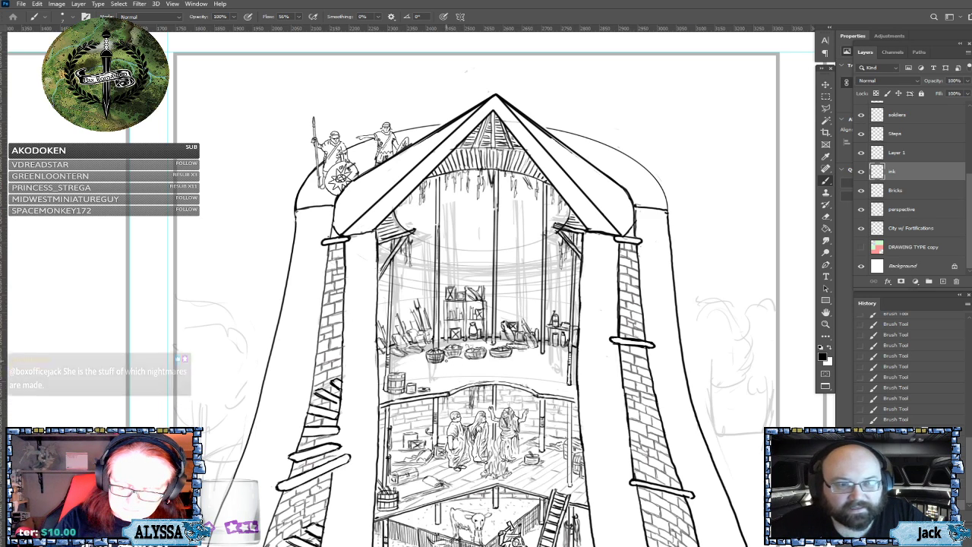
Step: Ink another basket in front of the row, clean up its lines with the Eraser and add its contents and texture
left_click_drag(445, 360, 465, 363)
left_click_drag(462, 358, 462, 367)
left_click_drag(449, 366, 464, 368)
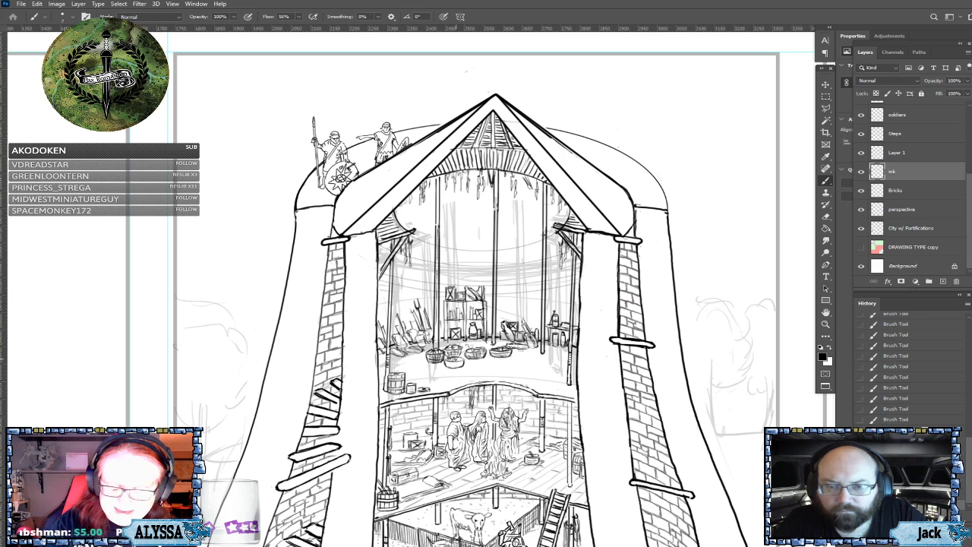
scroll(904, 364, "down", 3)
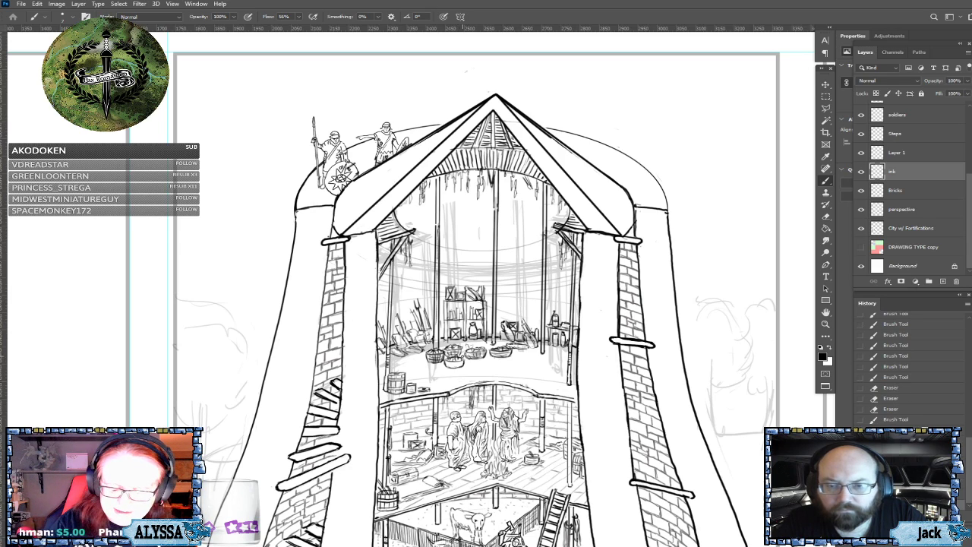
scroll(903, 365, "down", 5)
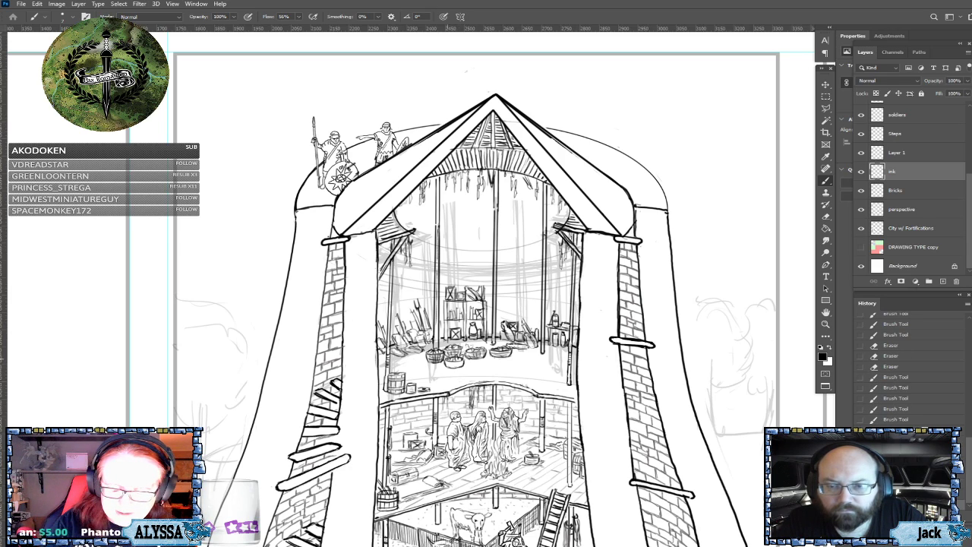
scroll(903, 364, "down", 3)
scroll(904, 365, "down", 2)
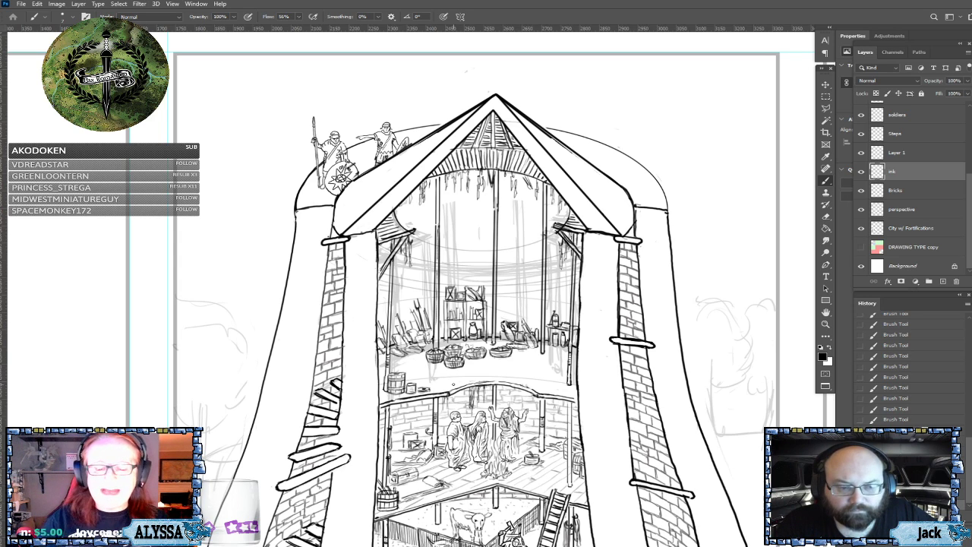
Step: Review the whole cutaway tower illustration and its place among the neighbouring map, Castle and Motte & Bailey panels
key("ctrl+minus")
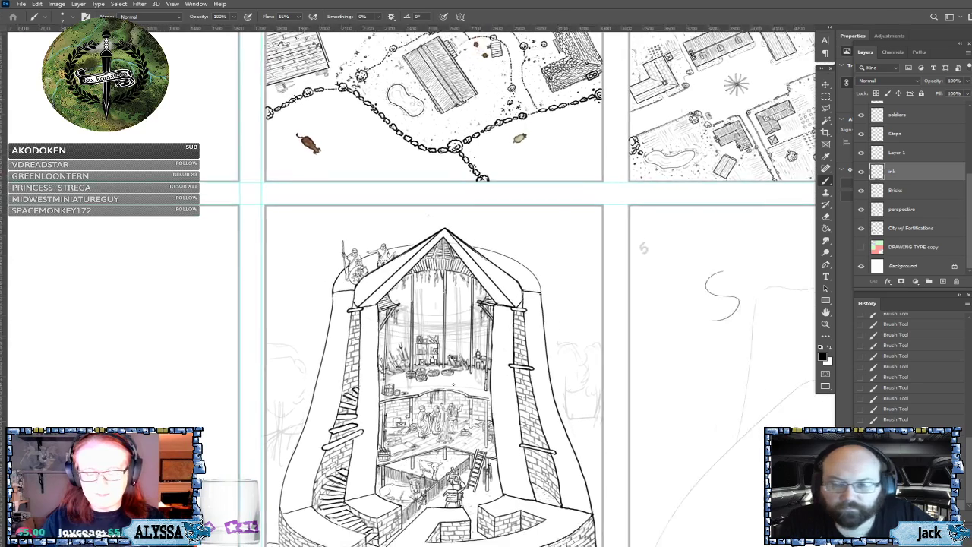
scroll(444, 342, "down", 3)
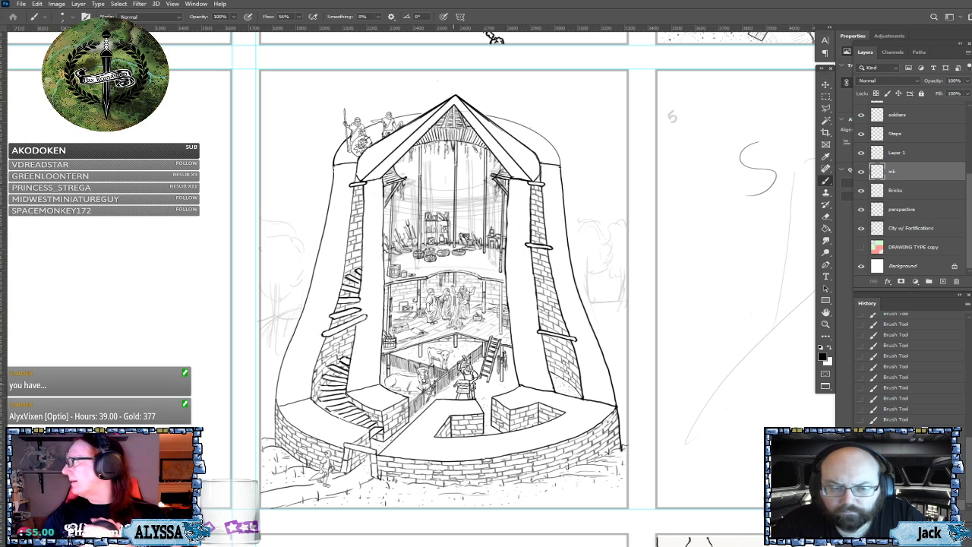
scroll(453, 385, "down", 4)
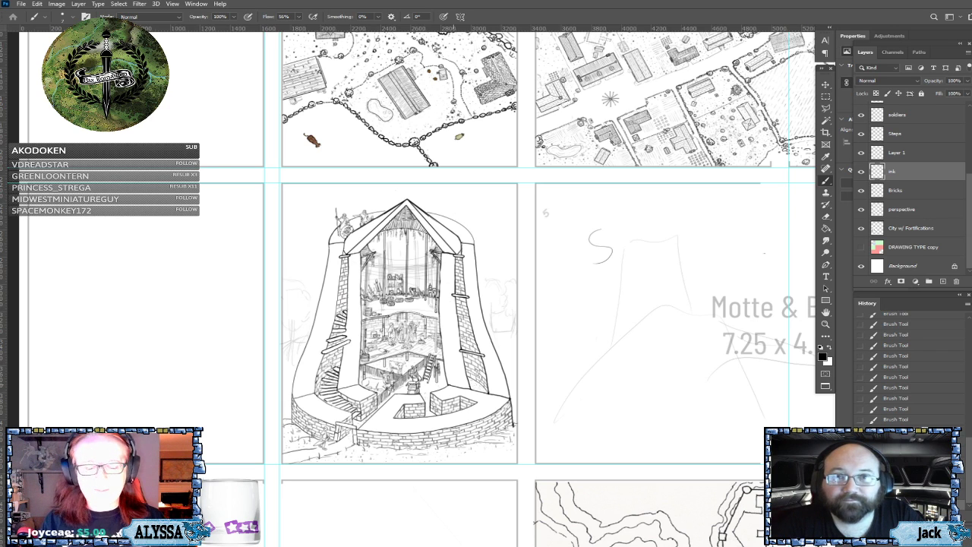
scroll(363, 336, "up", 2)
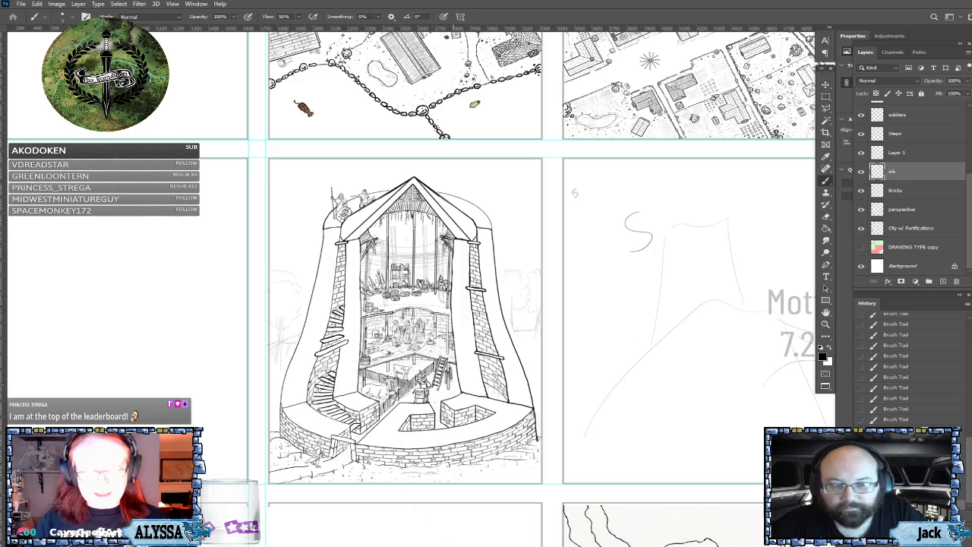
scroll(494, 310, "down", 4)
scroll(494, 310, "up", 1)
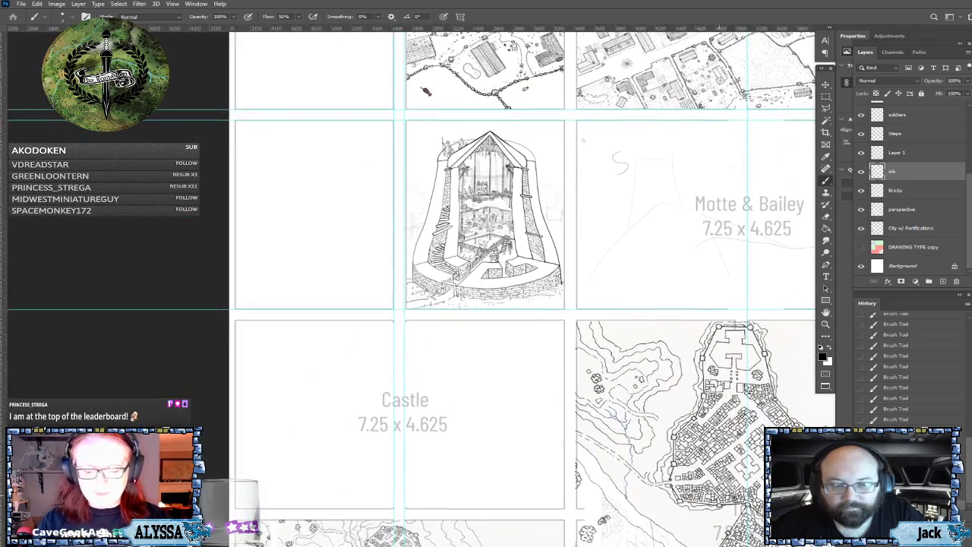
scroll(346, 376, "up", 1)
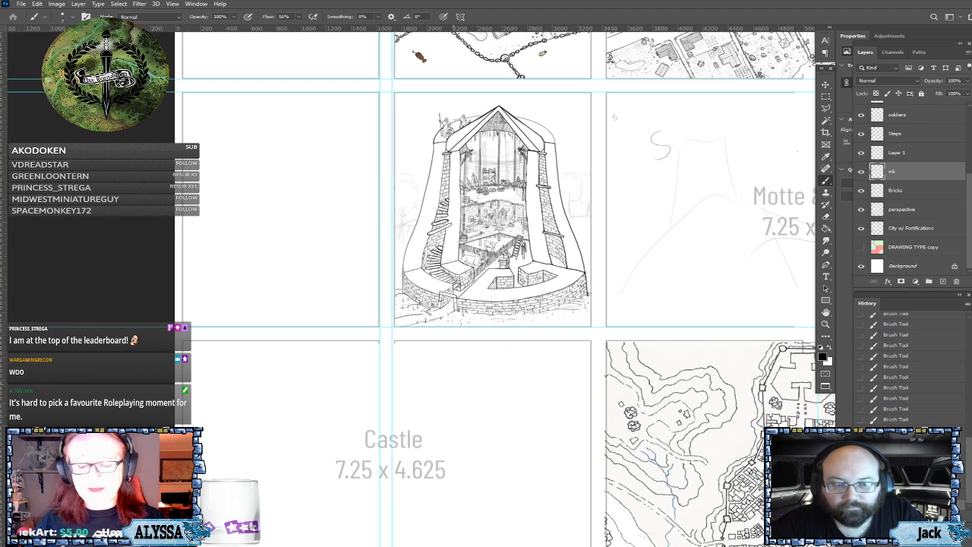
scroll(529, 148, "up", 4)
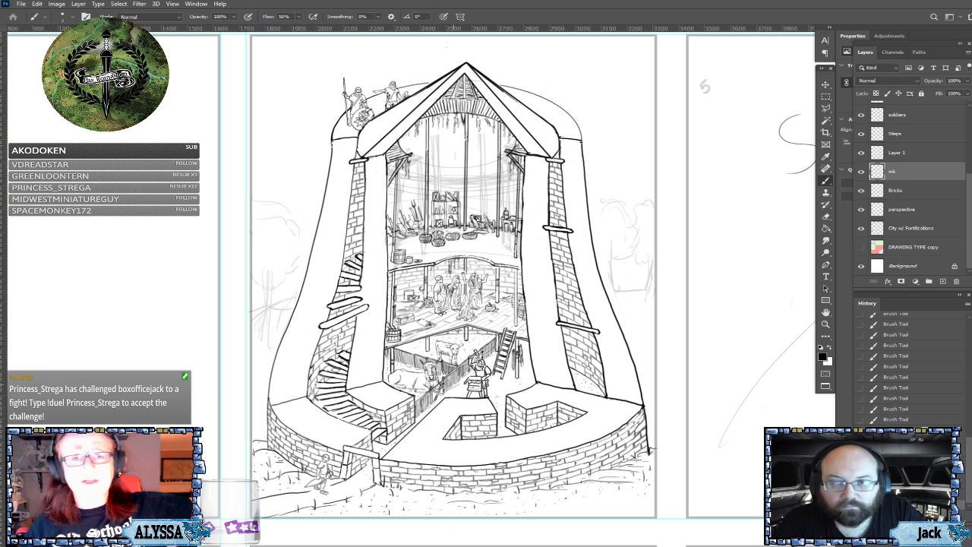
scroll(448, 289, "down", 3)
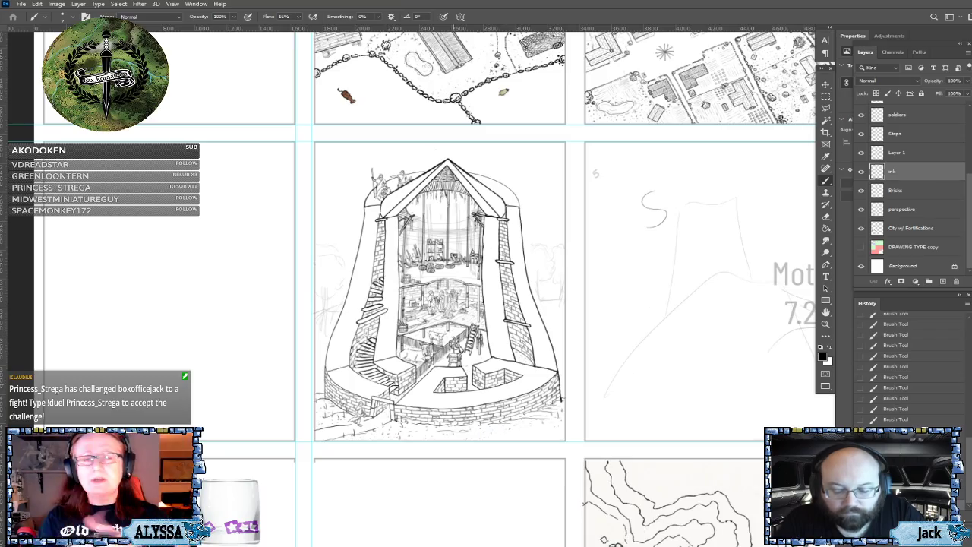
Step: Look over the village maps, the Motte & Bailey and Fortified Military Camp panels and the city maps, ending on the cutaway tower
scroll(441, 289, "down", 3)
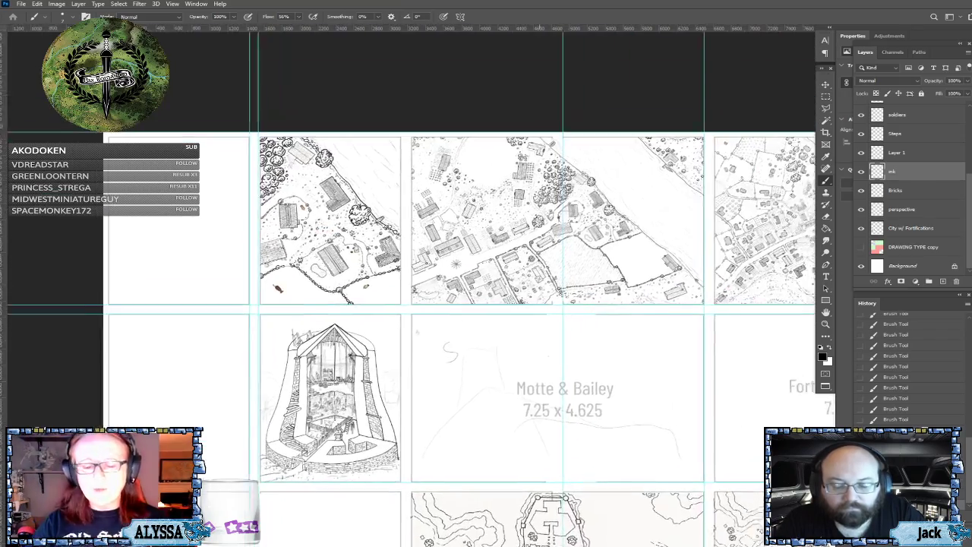
scroll(440, 289, "down", 5)
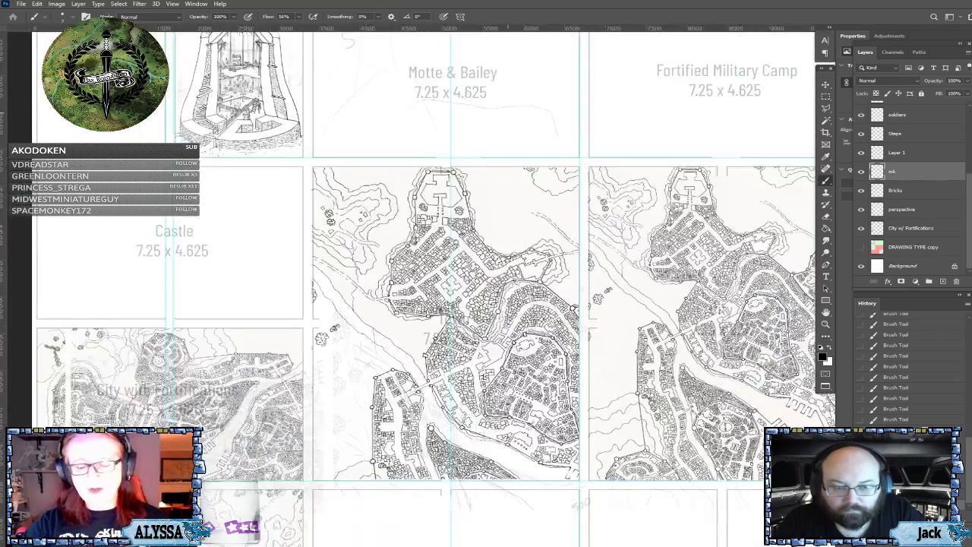
scroll(440, 289, "down", 3)
scroll(440, 288, "up", 6)
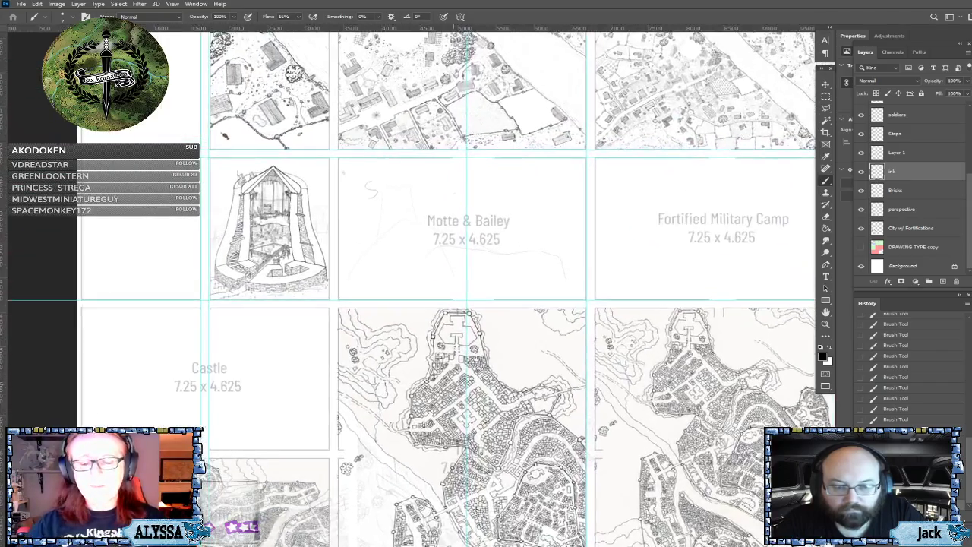
scroll(342, 417, "up", 3)
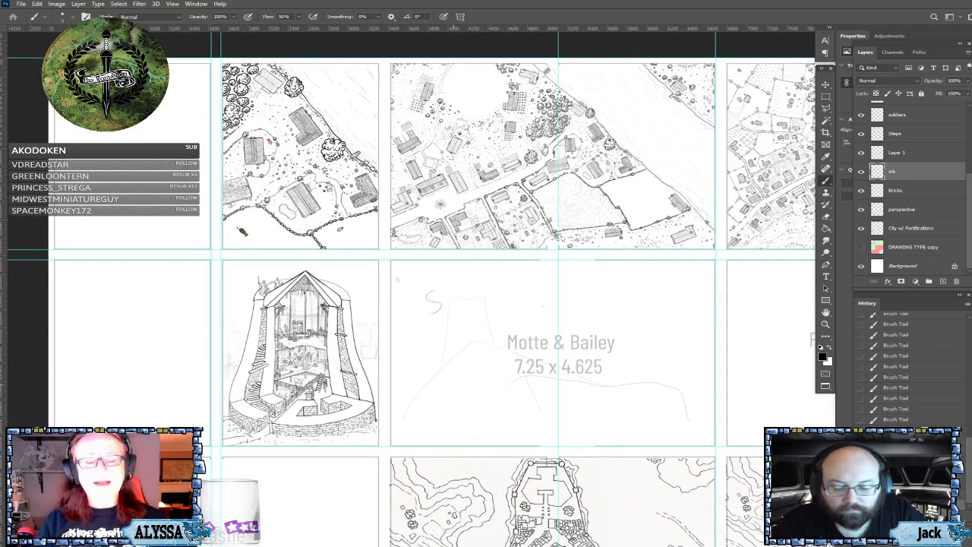
scroll(167, 420, "up", 4)
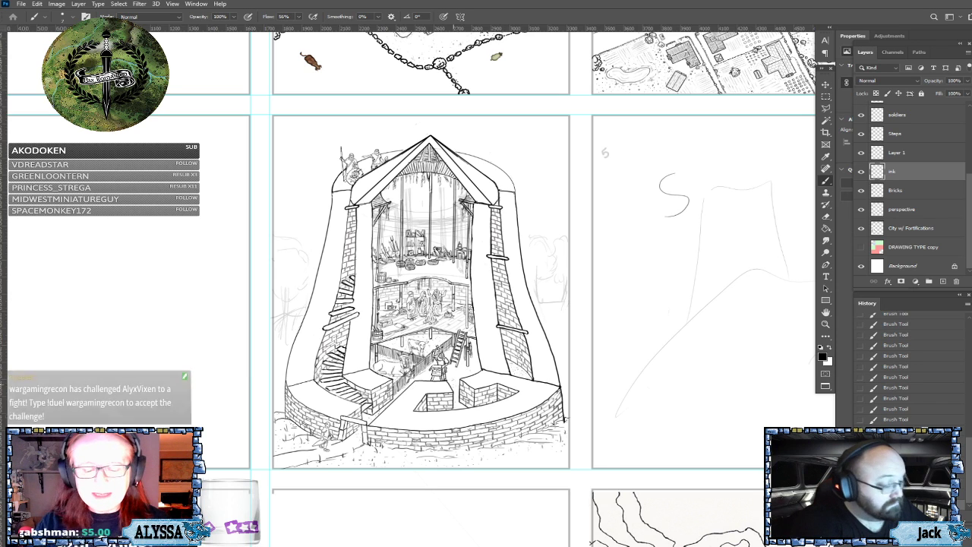
scroll(334, 364, "up", 1)
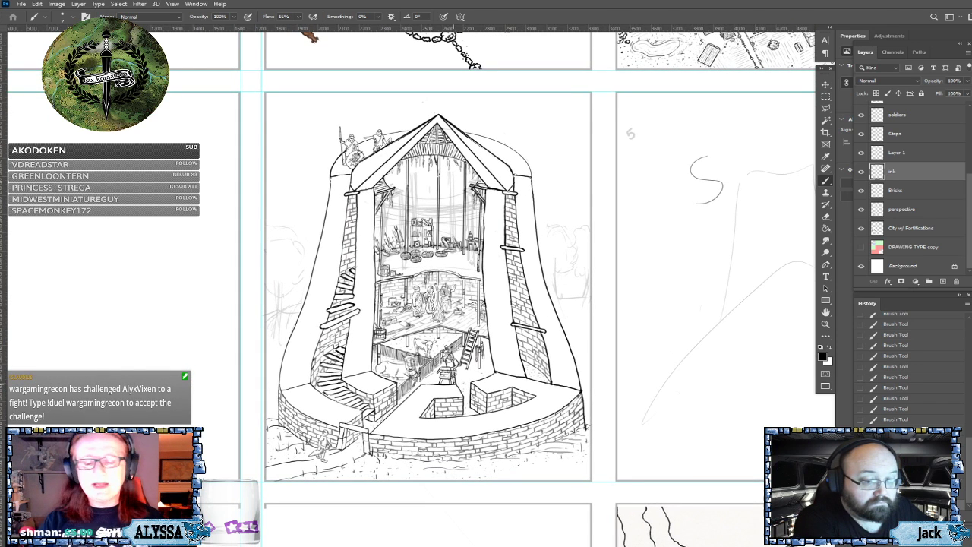
scroll(329, 418, "up", 1)
scroll(435, 397, "up", 1)
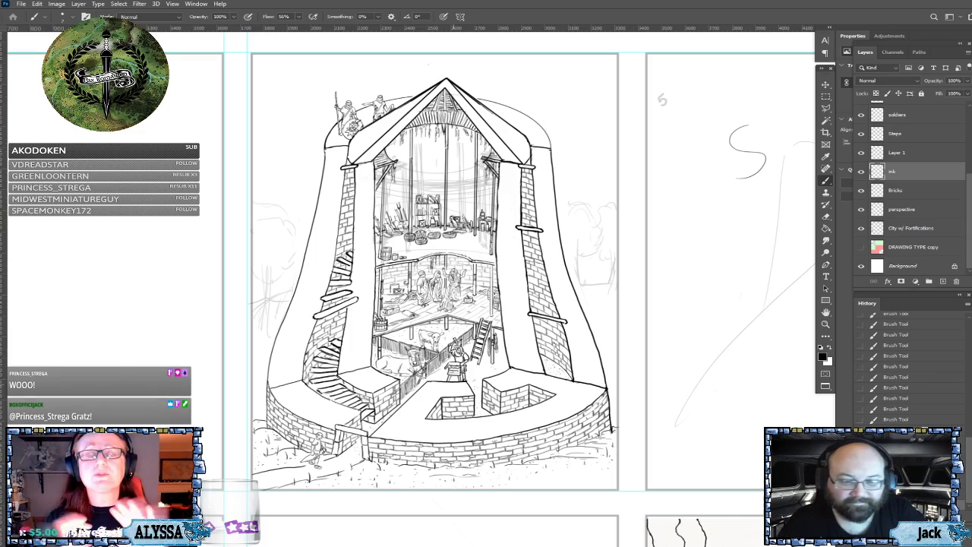
Step: Examine the sheet's layout from the Castle and Greater Castle panels to the walled city maps, and compare the tower illustration with its neighbours
scroll(453, 385, "down", 5)
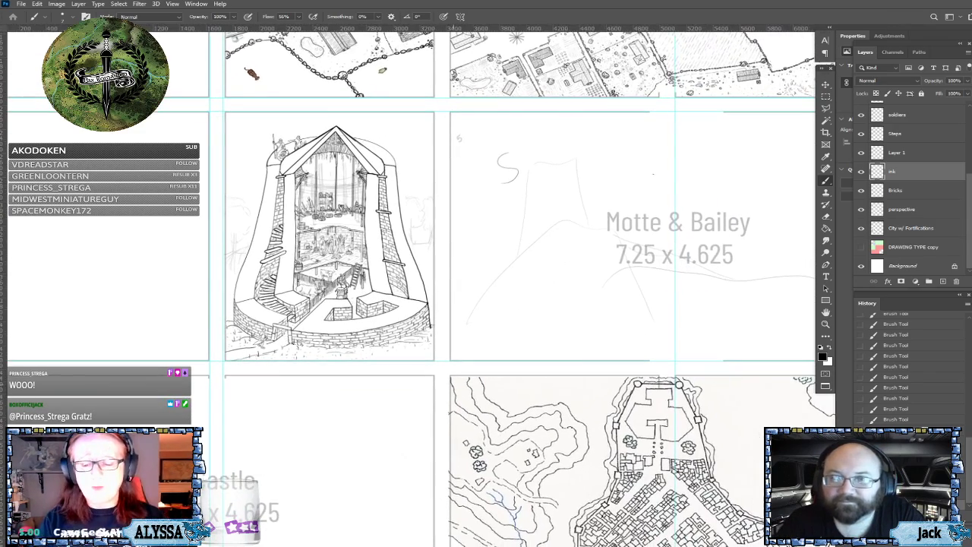
left_click_drag(453, 385, 375, 358)
left_click_drag(595, 343, 408, 332)
left_click_drag(468, 382, 458, 274)
mouse_move(306, 293)
left_mouse_down()
mouse_move(453, 258)
mouse_move(433, 278)
mouse_move(377, 218)
left_mouse_up()
scroll(453, 258, "down", 3)
scroll(454, 258, "up", 1)
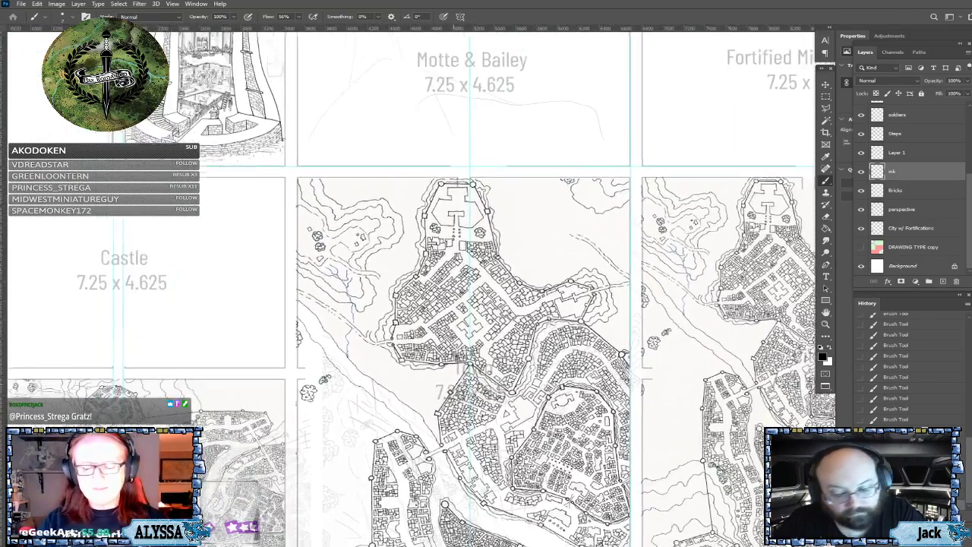
scroll(387, 270, "down", 2)
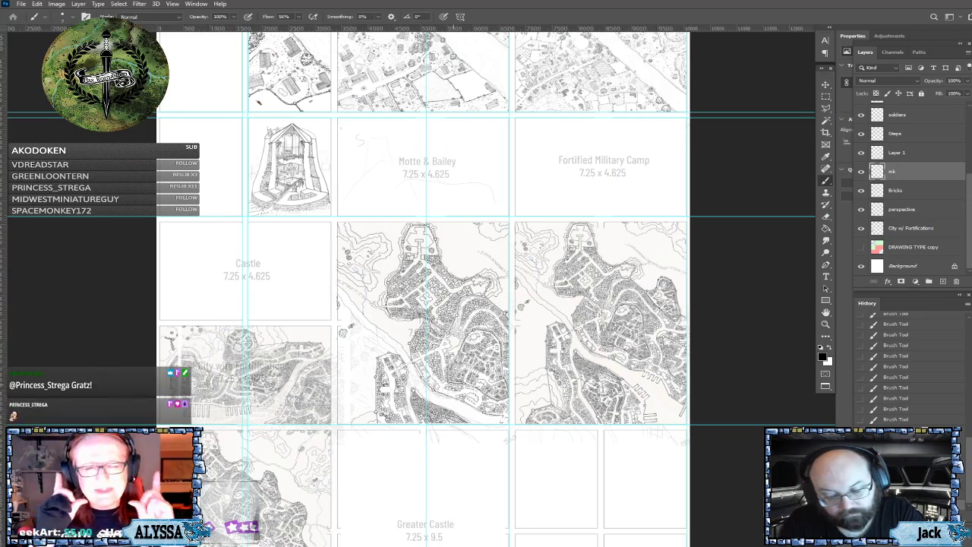
scroll(259, 152, "up", 2)
scroll(141, 62, "up", 2)
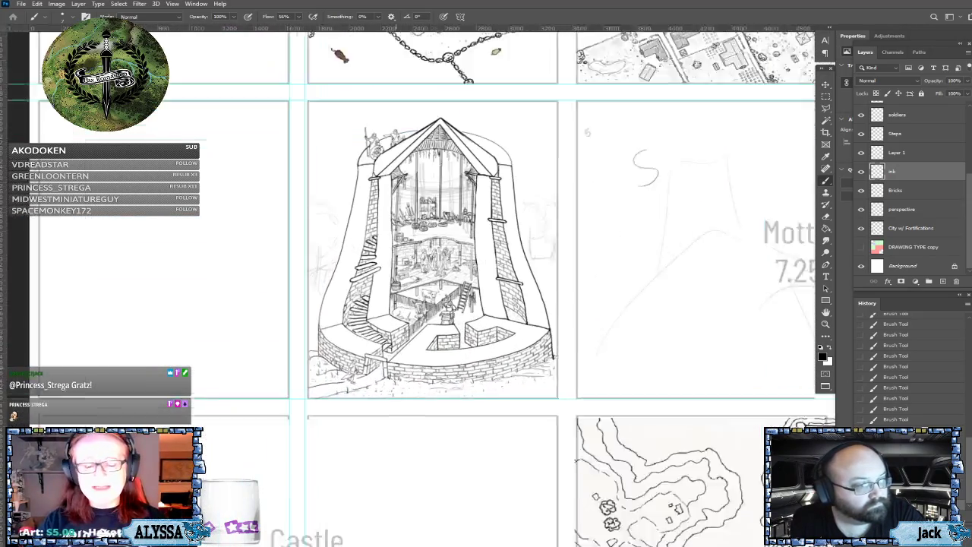
left_click_drag(453, 270, 417, 303)
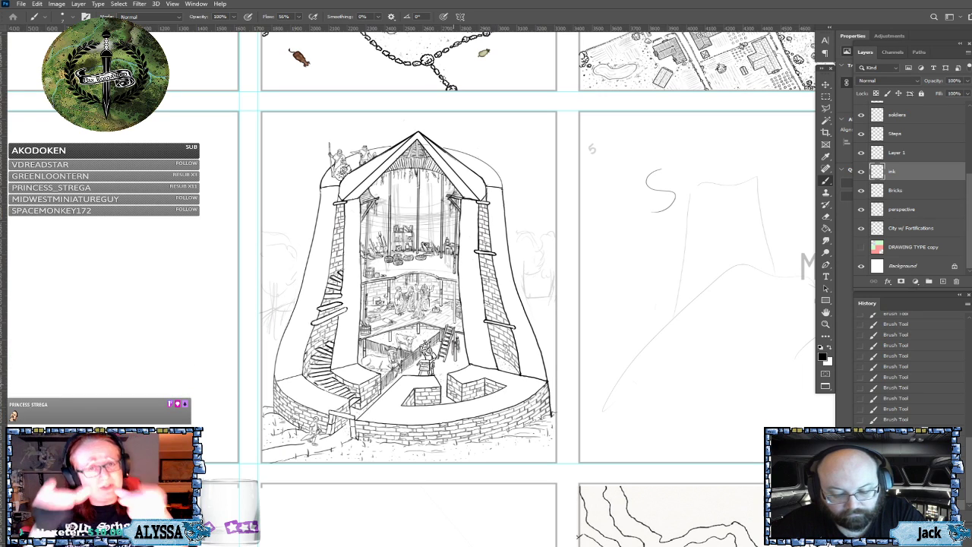
scroll(342, 302, "up", 2)
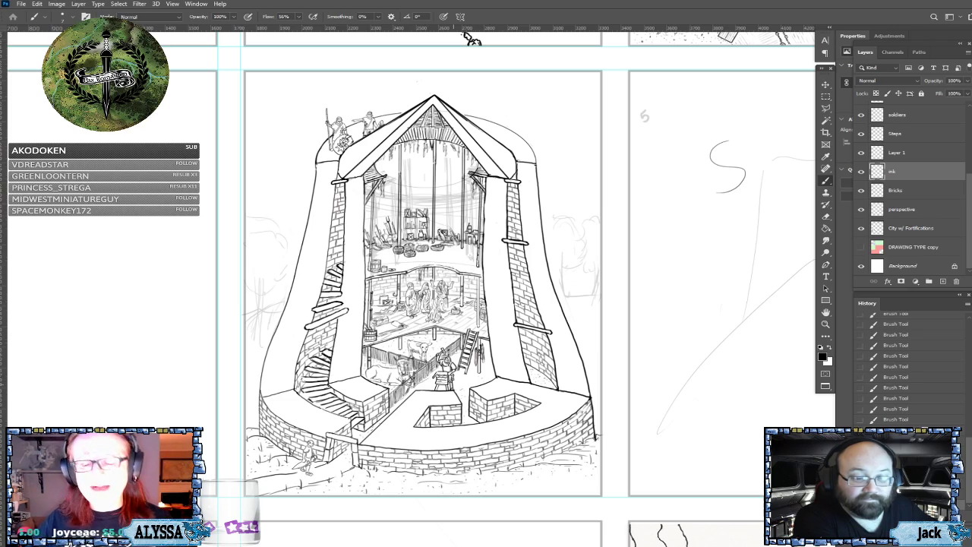
scroll(332, 368, "down", 5)
scroll(258, 329, "up", 3)
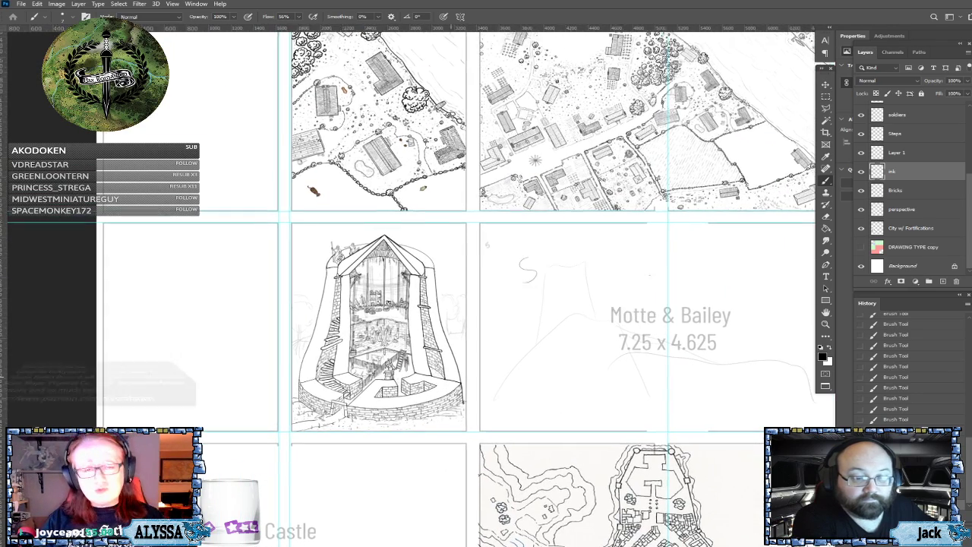